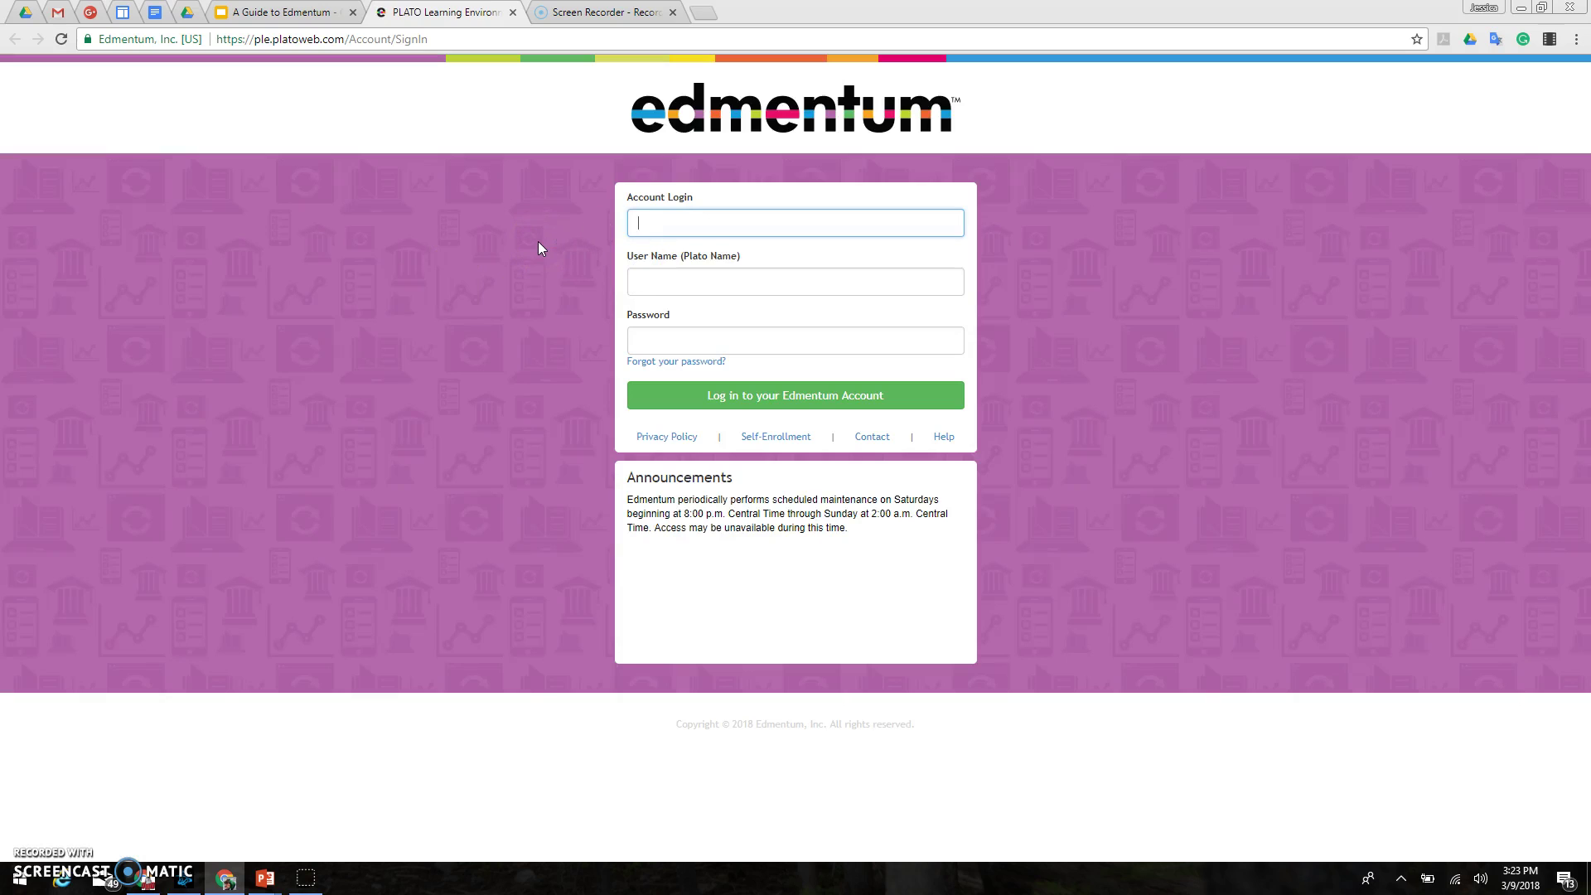
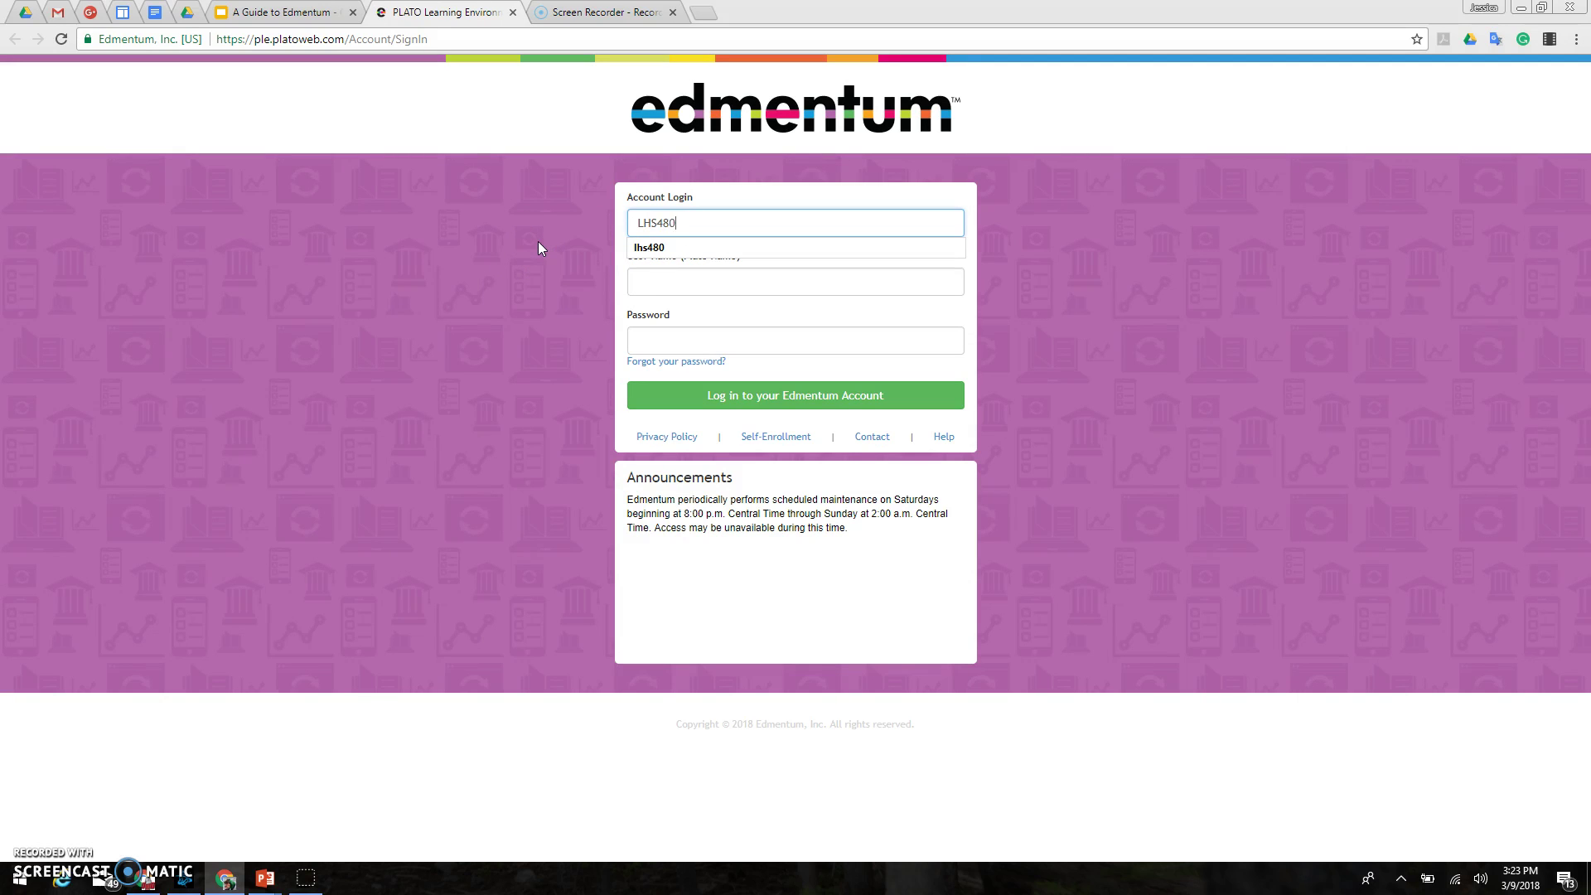
Step: Sign in with the school login code, the student's user name and the account password
{"action": "key", "text": "Tab"}
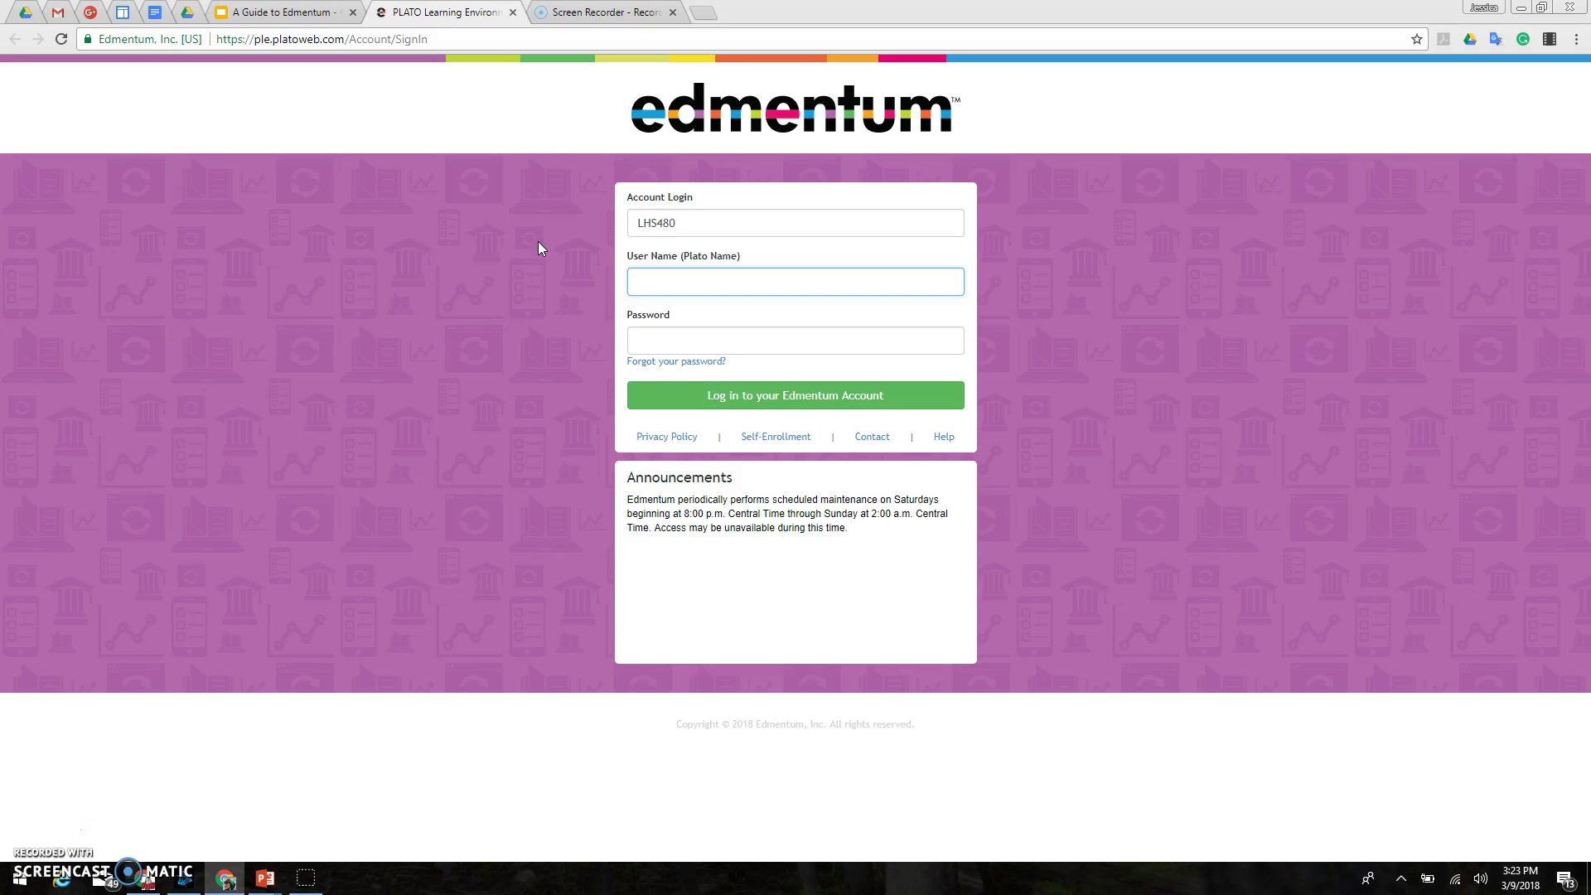
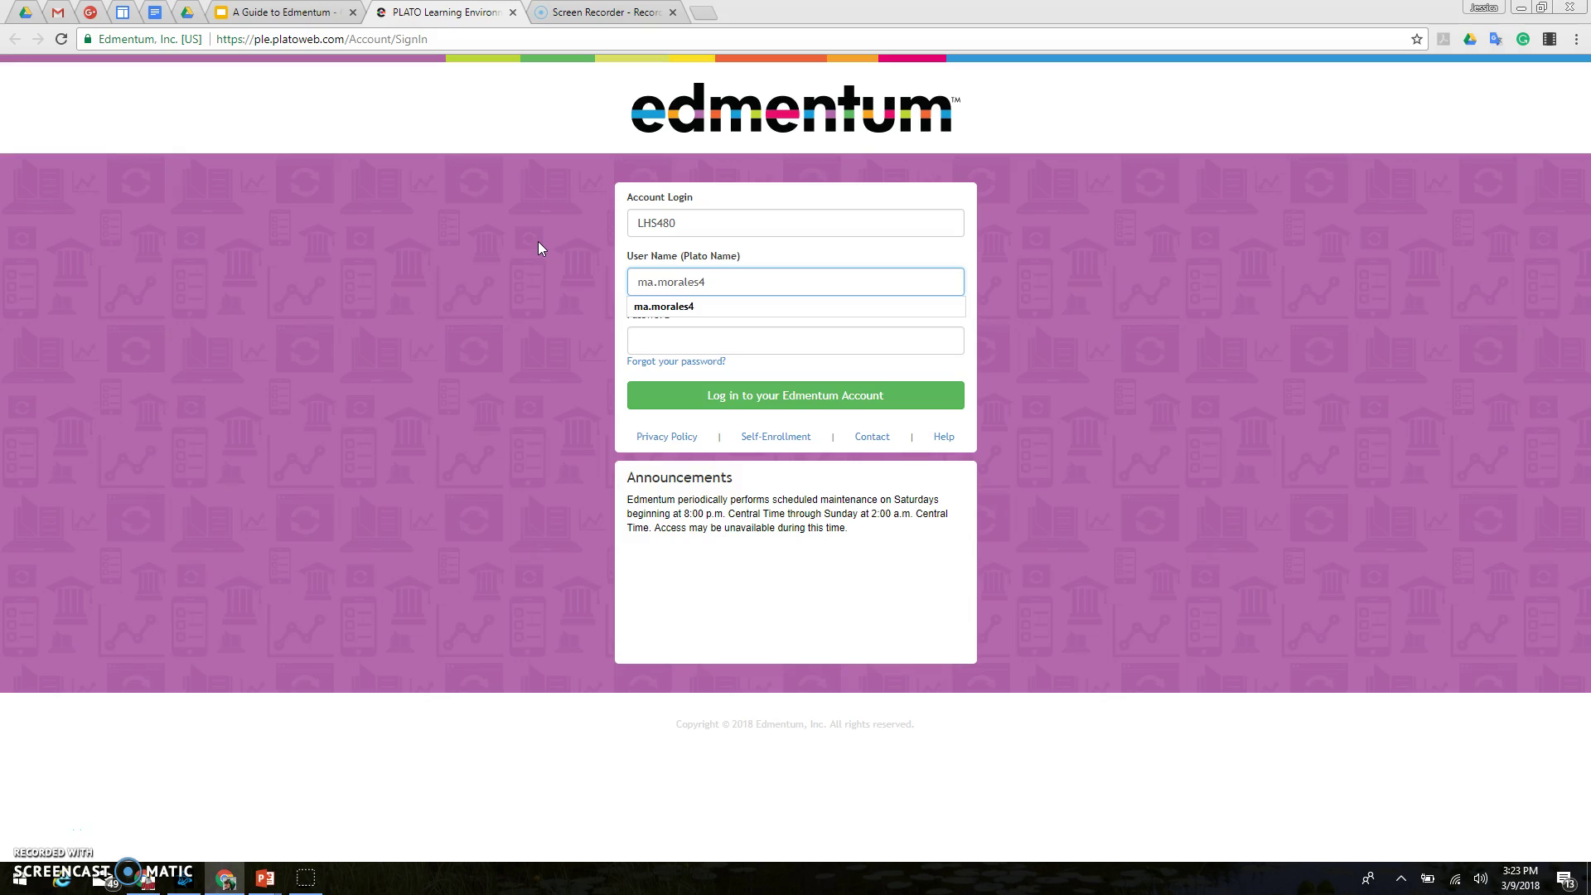
{"action": "key", "text": "Tab"}
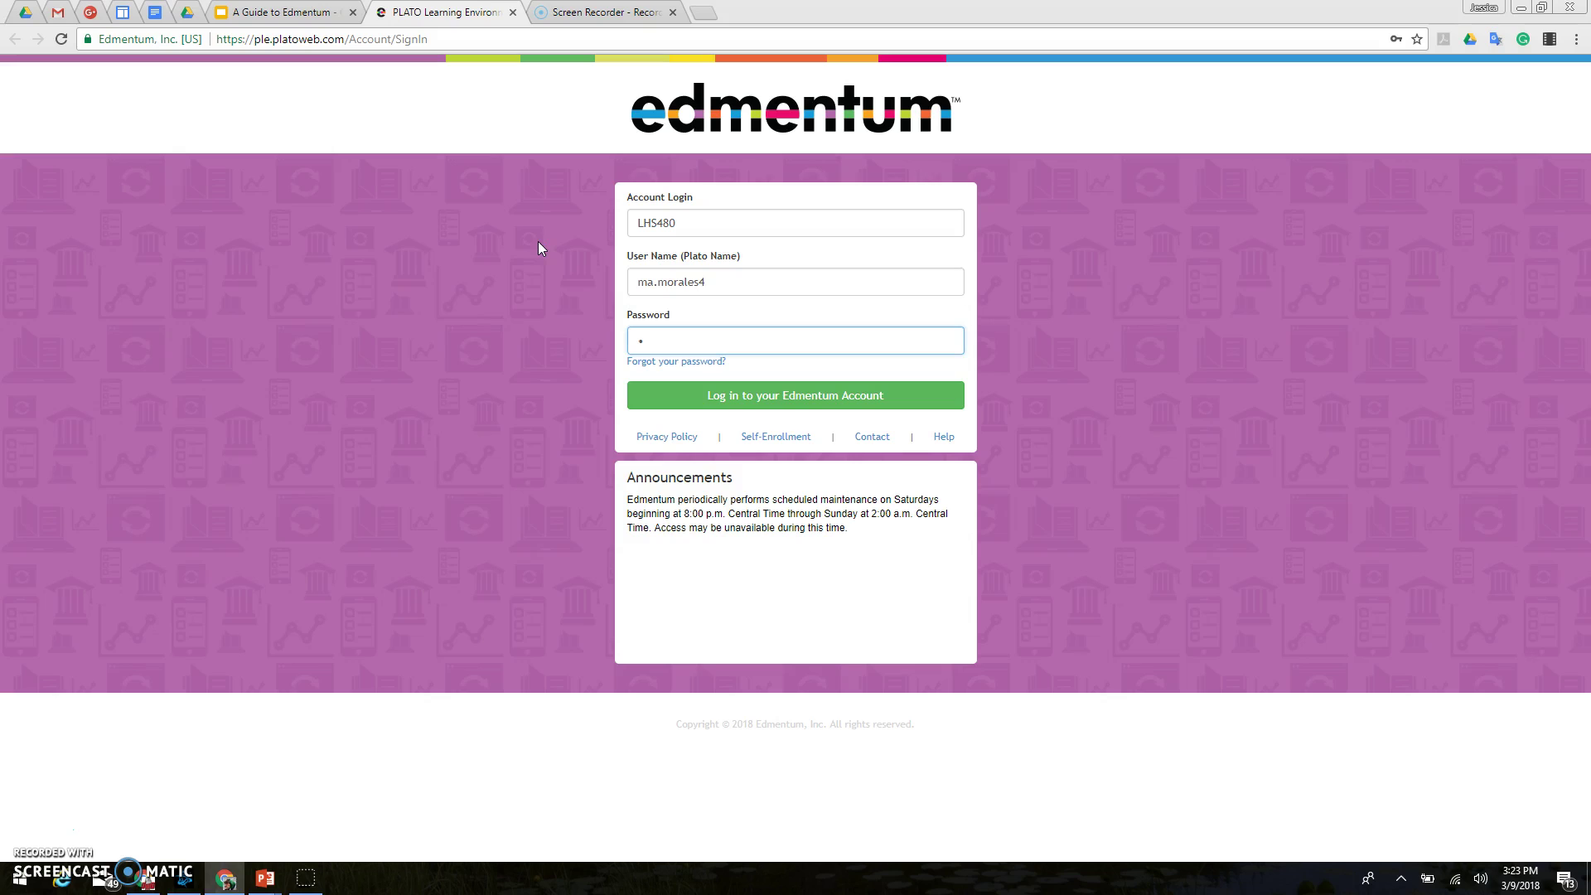
{"action": "type", "text": "••••••••••"}
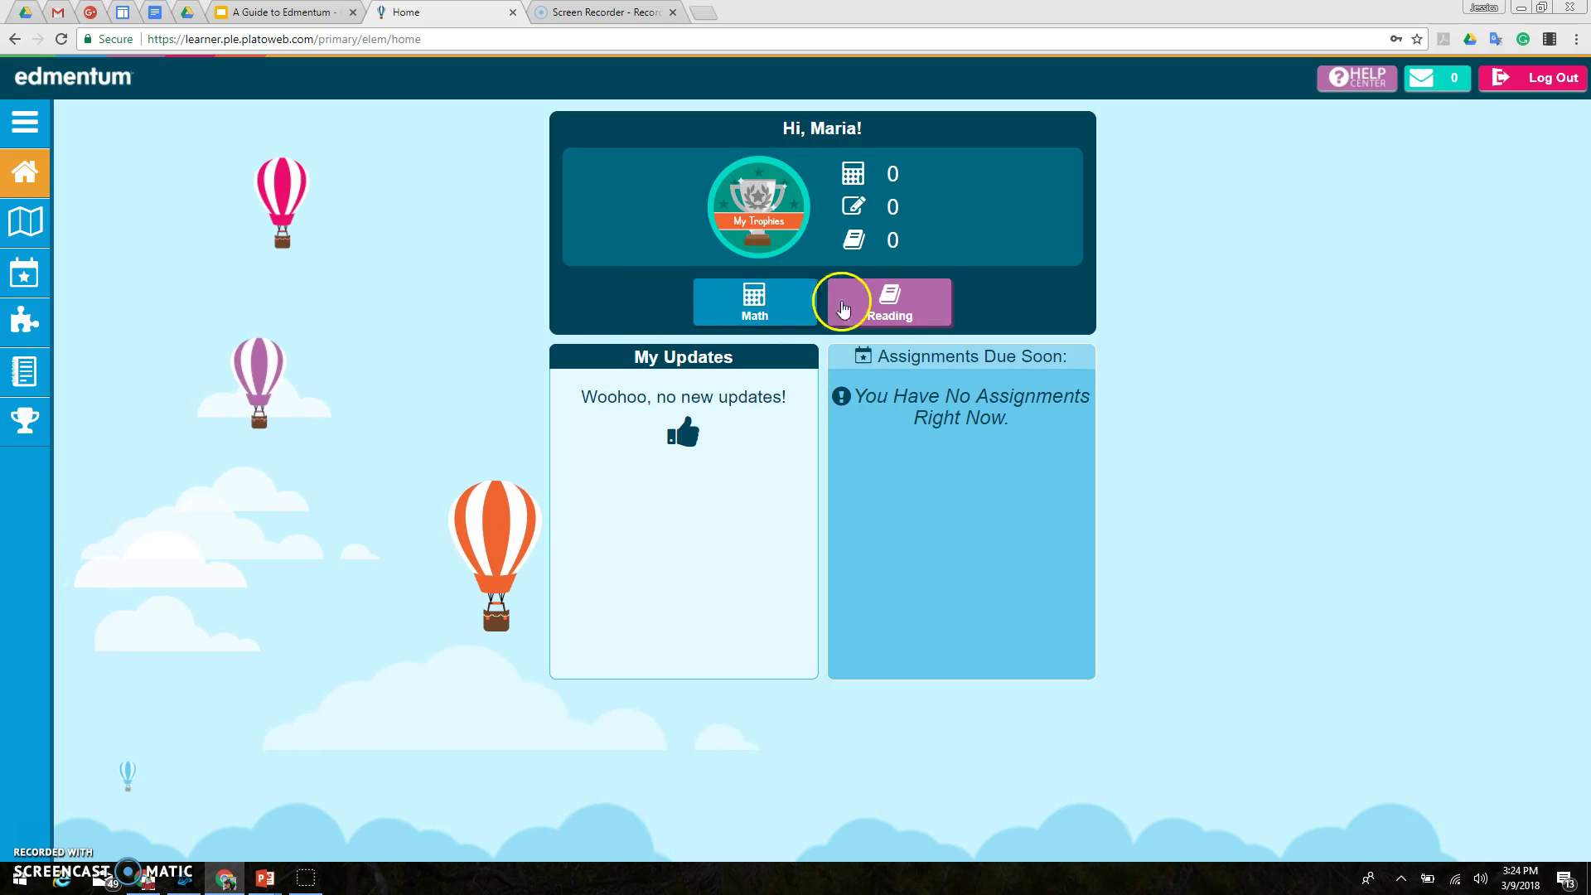
Step: Go to the Math learning path and inspect the completion check marks on the activity cards
{"action": "left_click", "coordinate": [706, 312]}
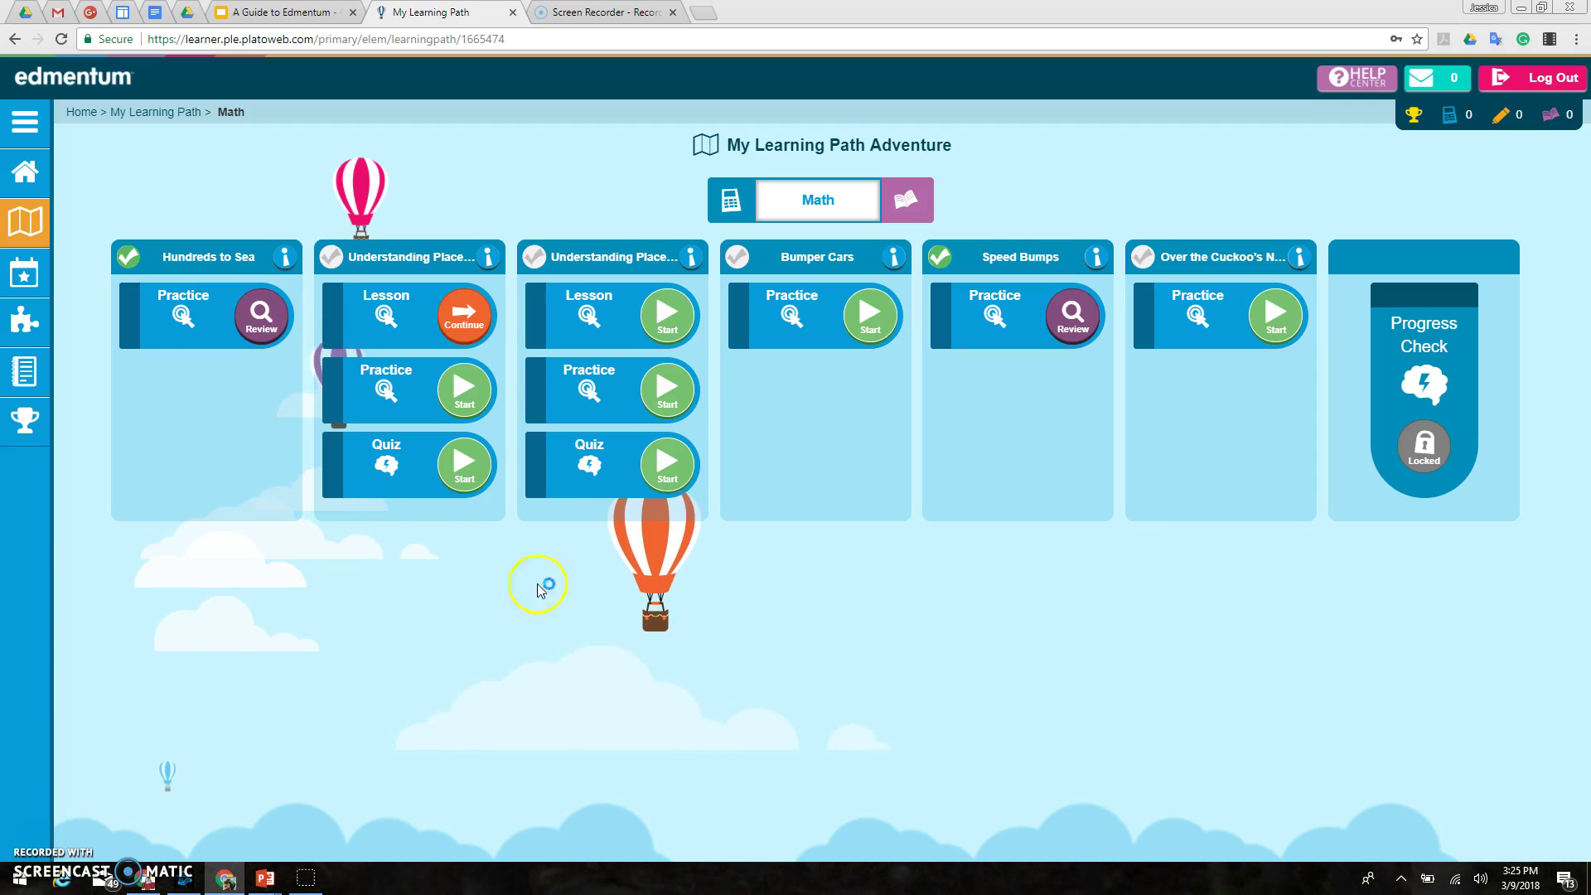
{"action": "mouse_move", "coordinate": [139, 273]}
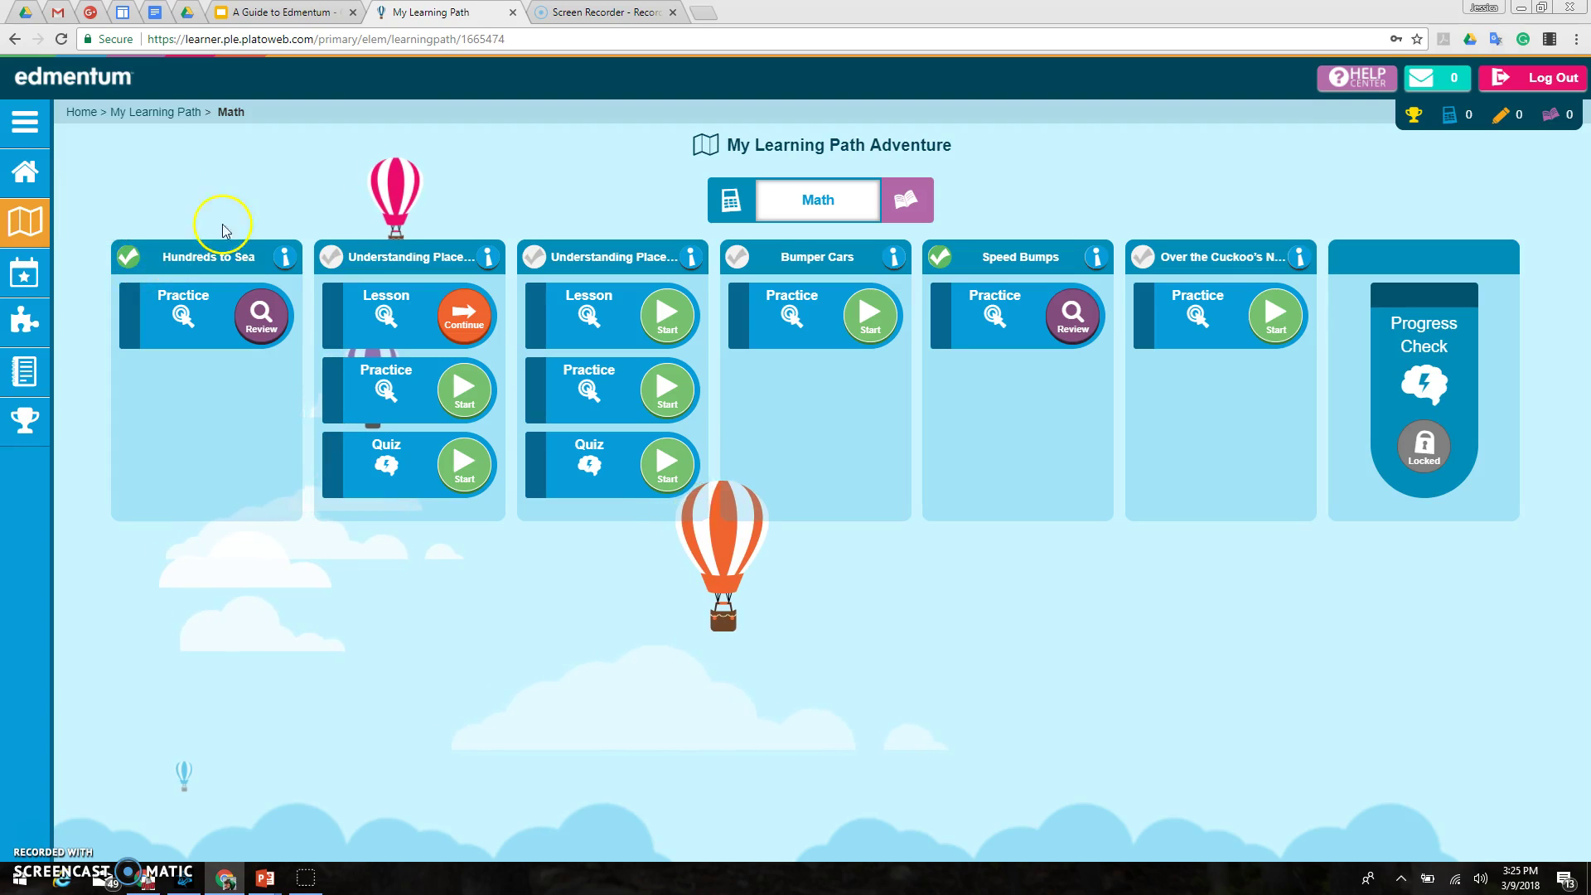
{"action": "mouse_move", "coordinate": [334, 262]}
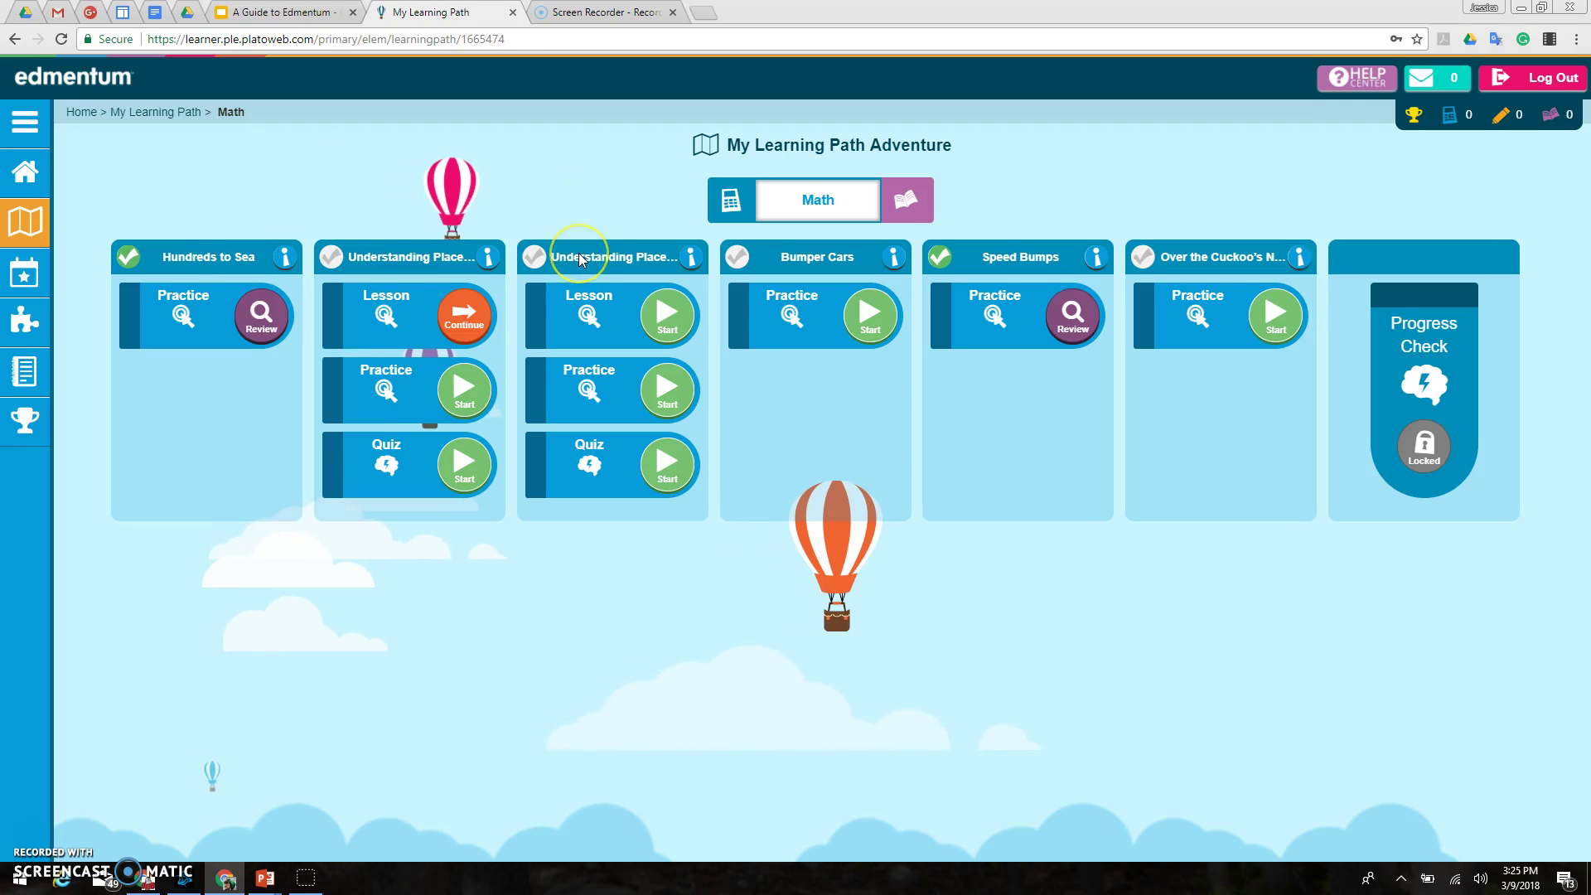
Step: View the lesson information for Ones and Tens, Bumper Cars, Speed Bumps and Over the Cuckoo's Nest
{"action": "left_click", "coordinate": [485, 262]}
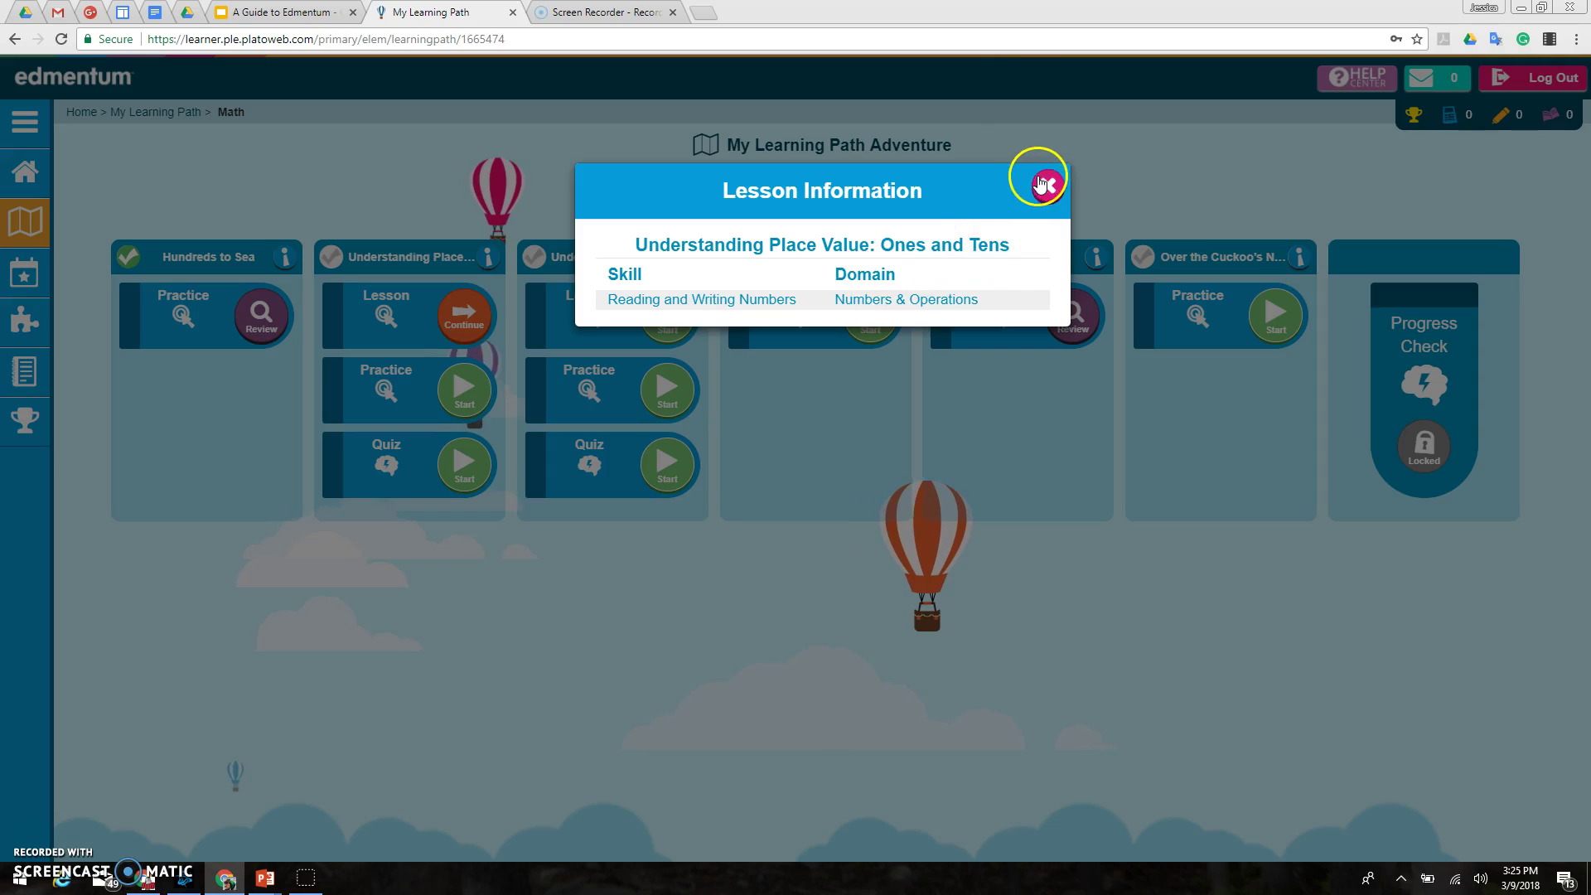
{"action": "left_click", "coordinate": [1045, 186]}
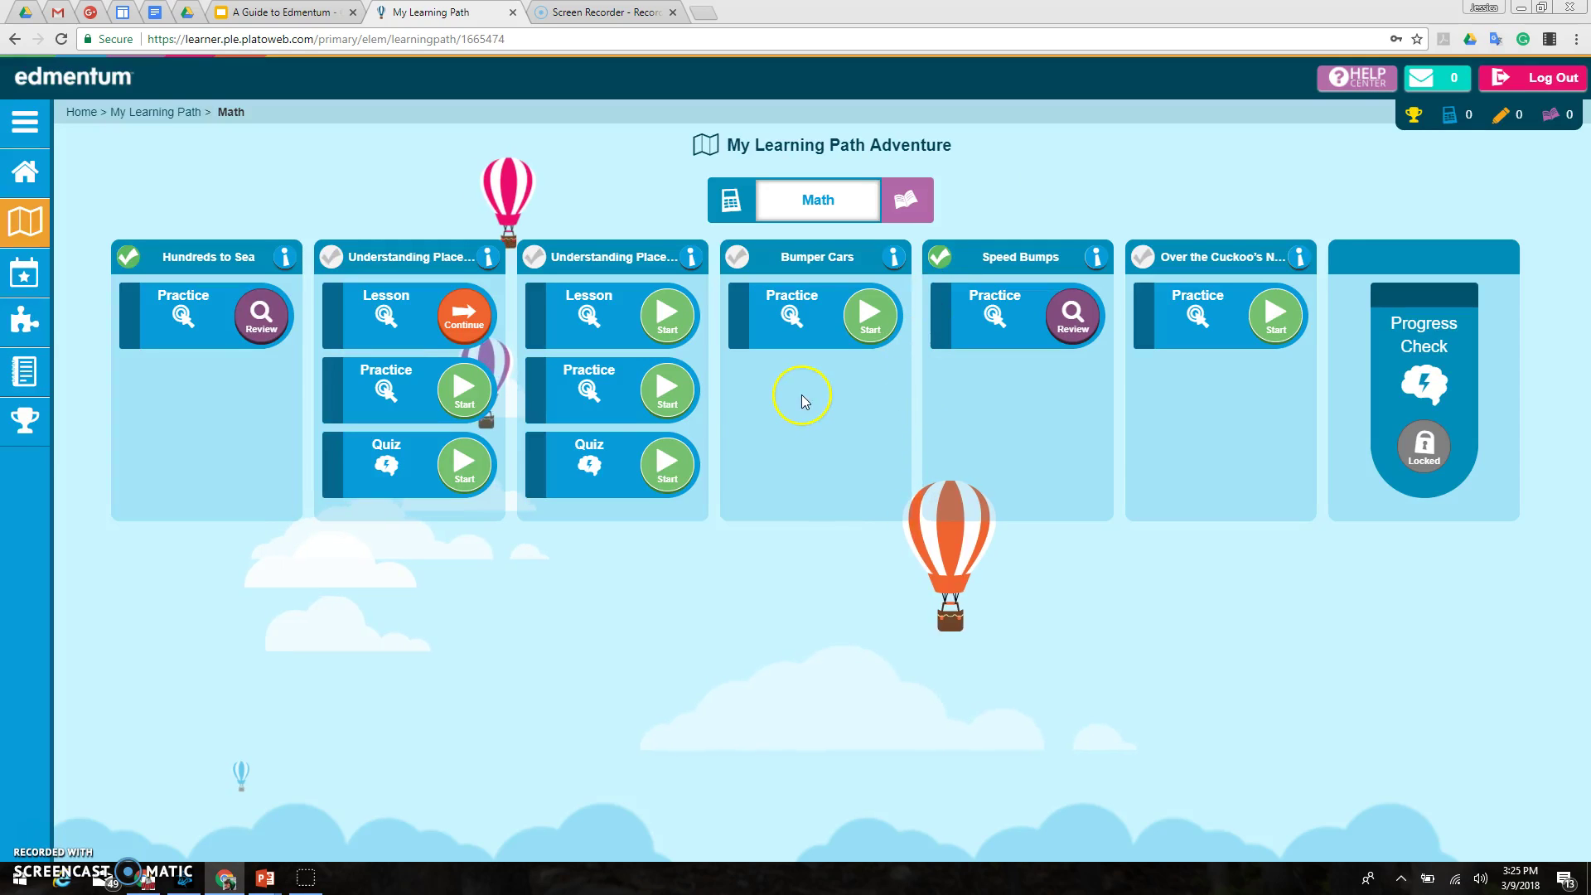
{"action": "left_click", "coordinate": [896, 260]}
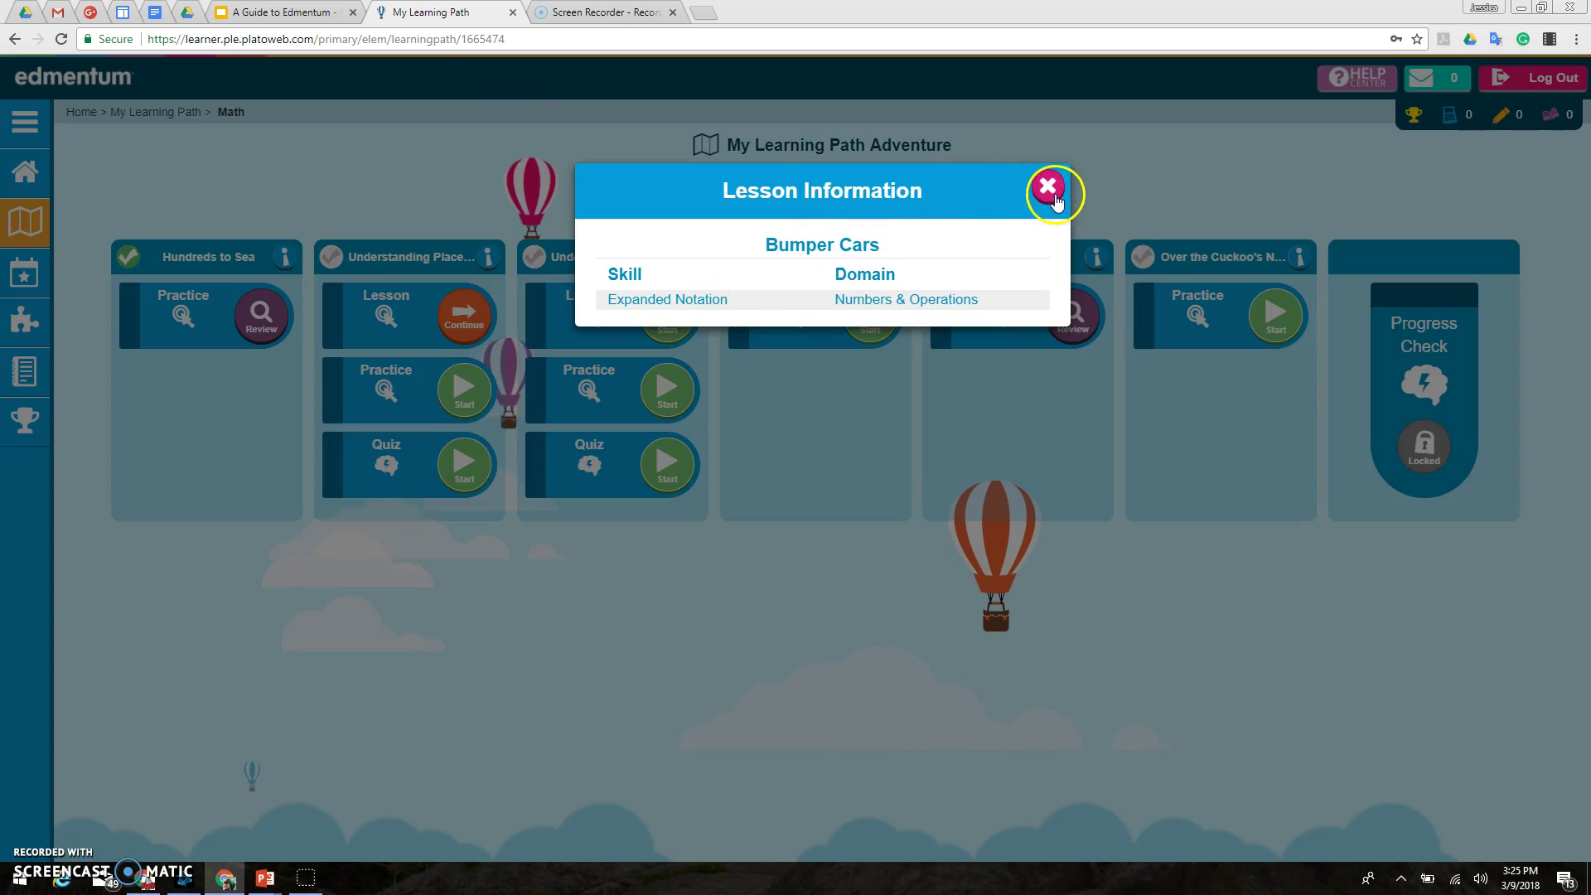
{"action": "left_click", "coordinate": [1047, 186]}
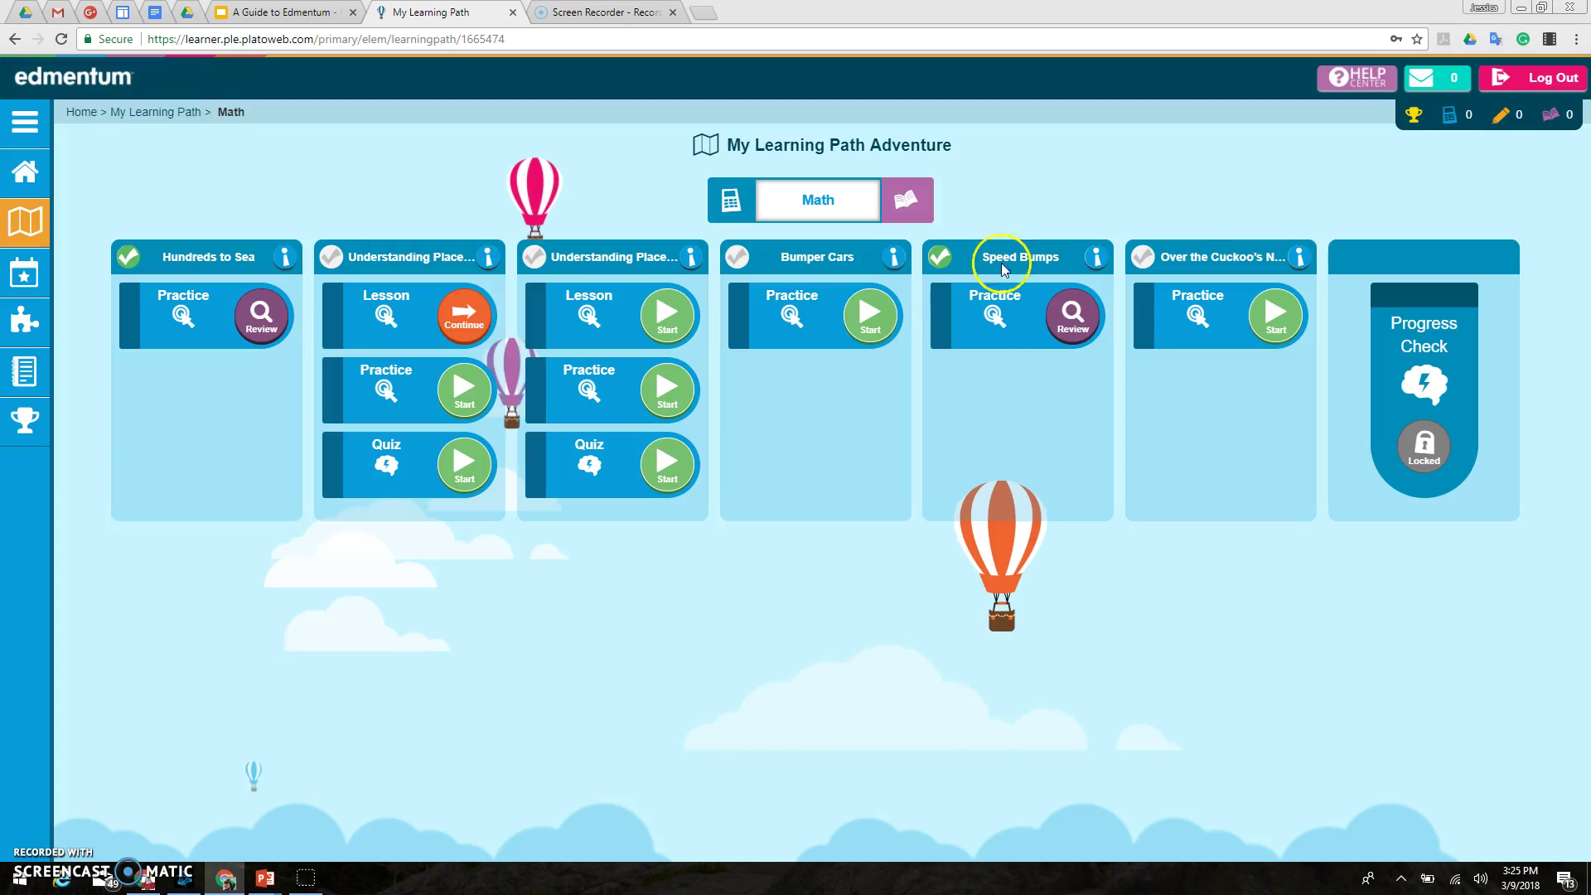
{"action": "left_click", "coordinate": [1099, 260]}
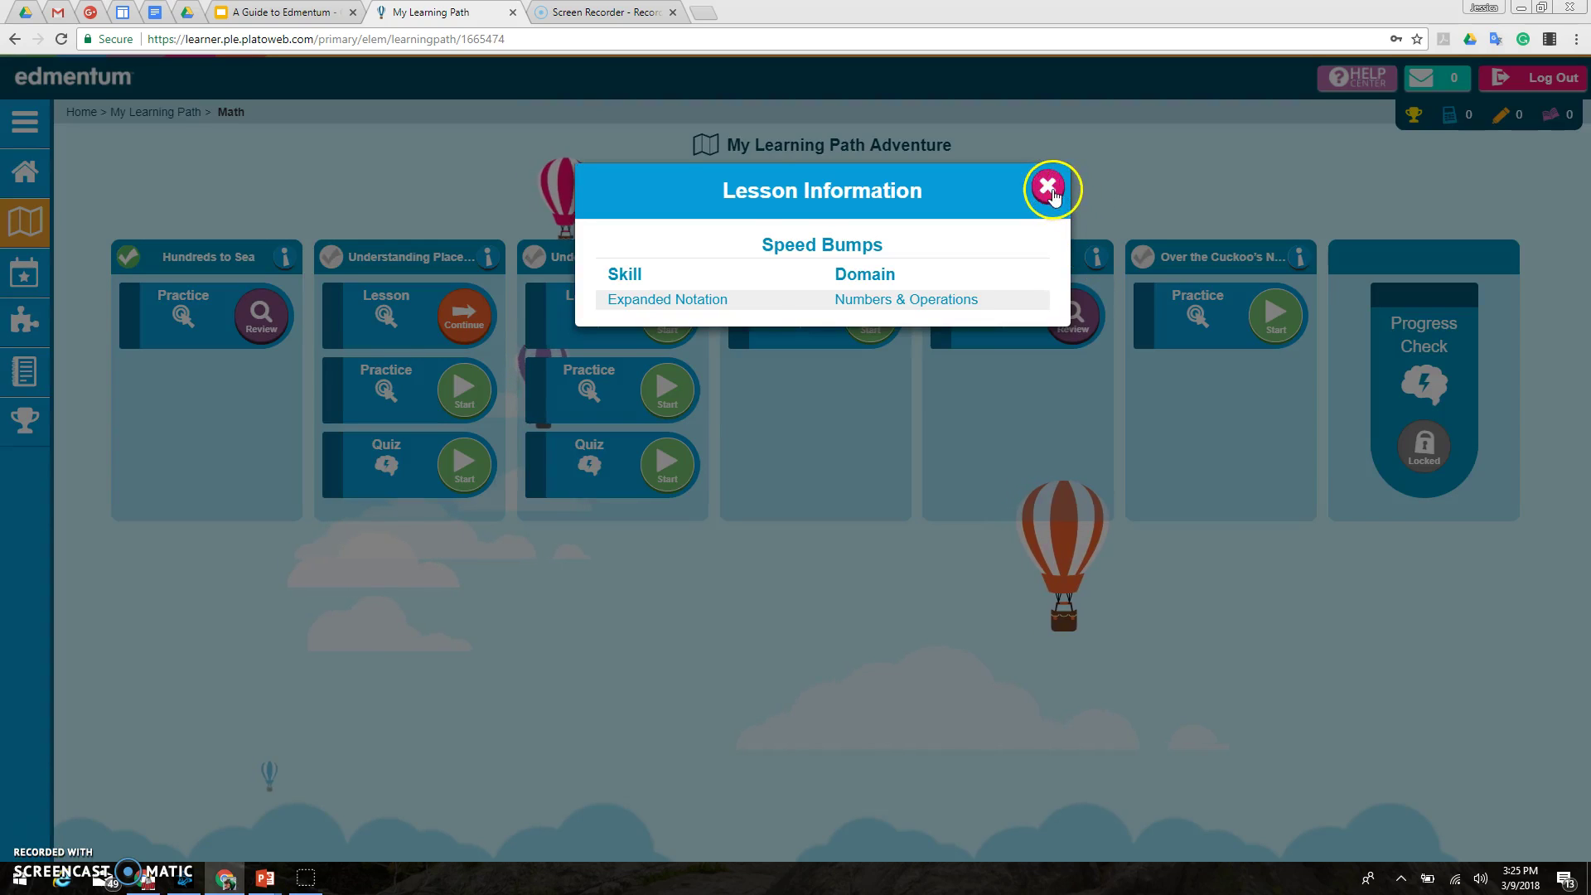
{"action": "left_click", "coordinate": [1049, 186]}
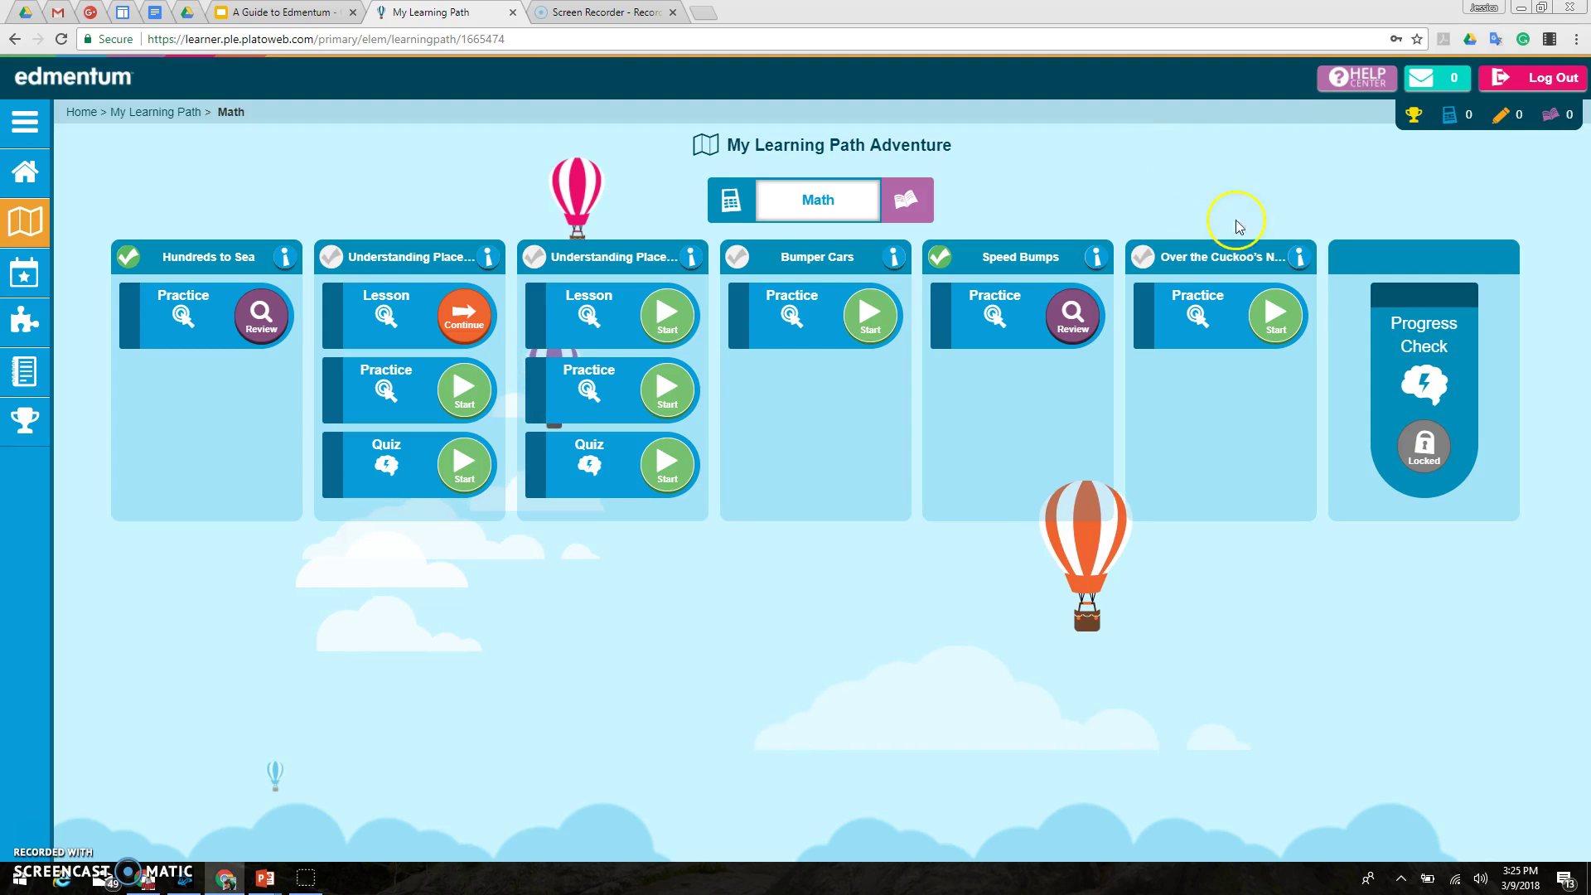
{"action": "left_click", "coordinate": [1305, 258]}
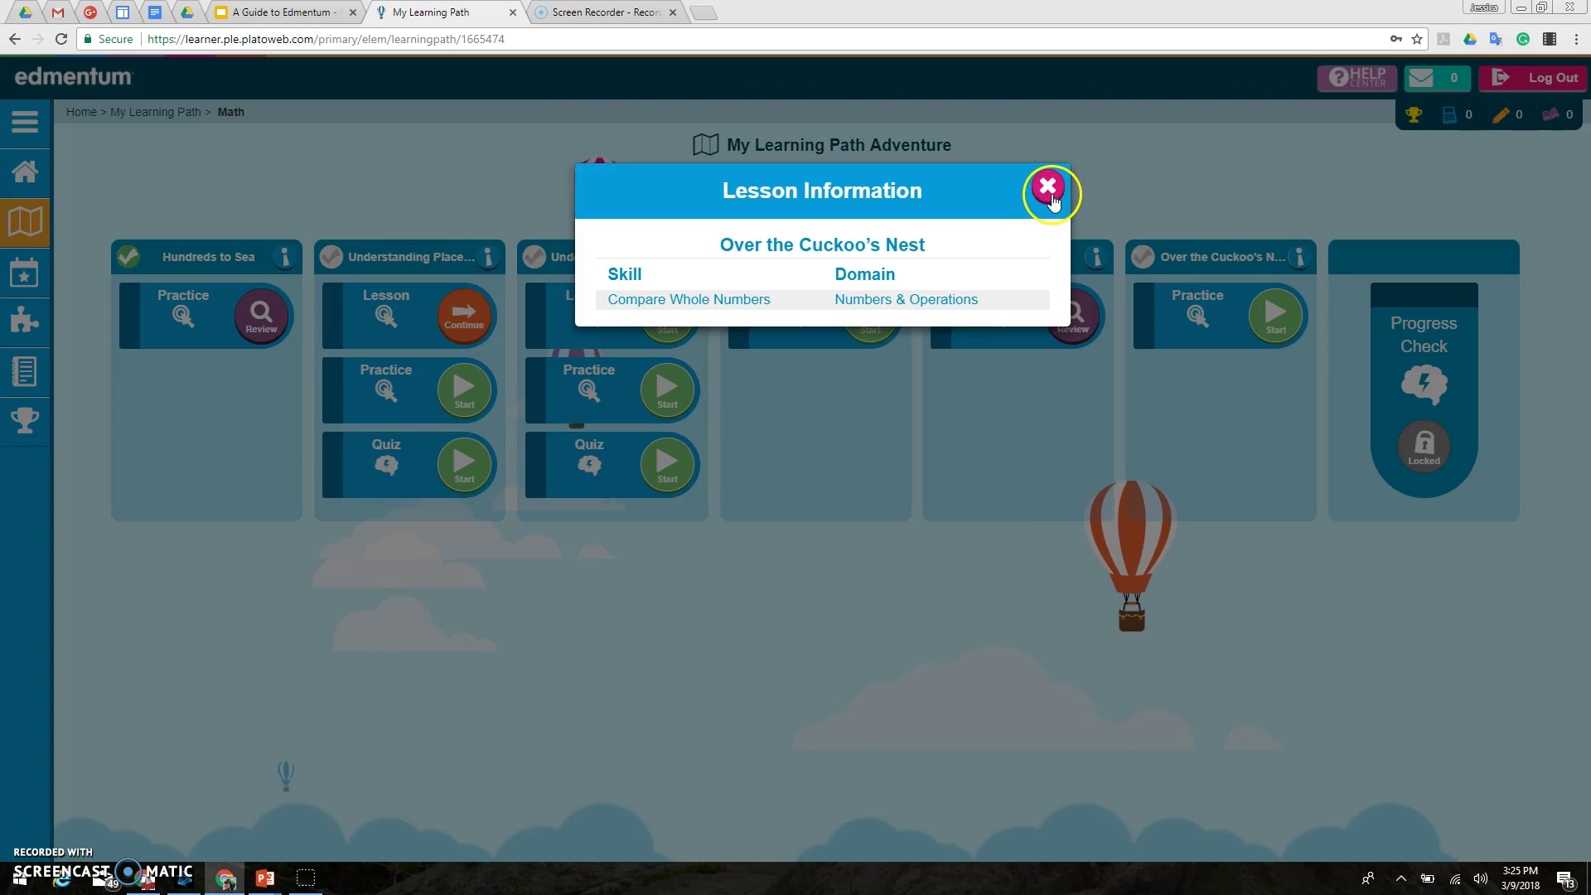
{"action": "left_click", "coordinate": [1050, 189]}
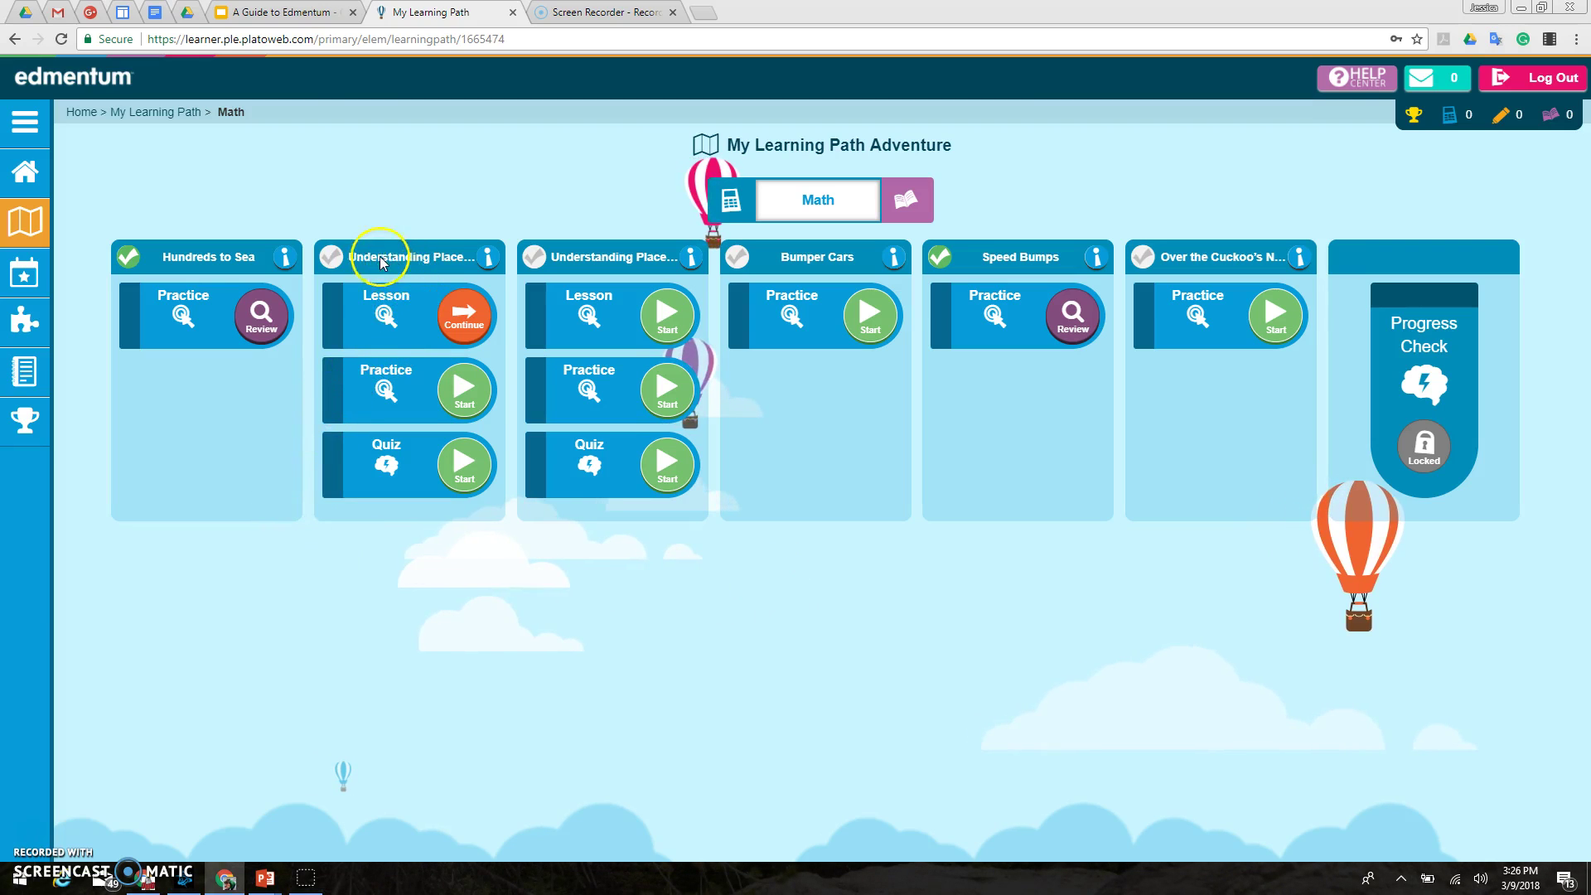
Step: Recheck the Ones and Tens details, then continue that lesson
{"action": "left_click", "coordinate": [486, 260]}
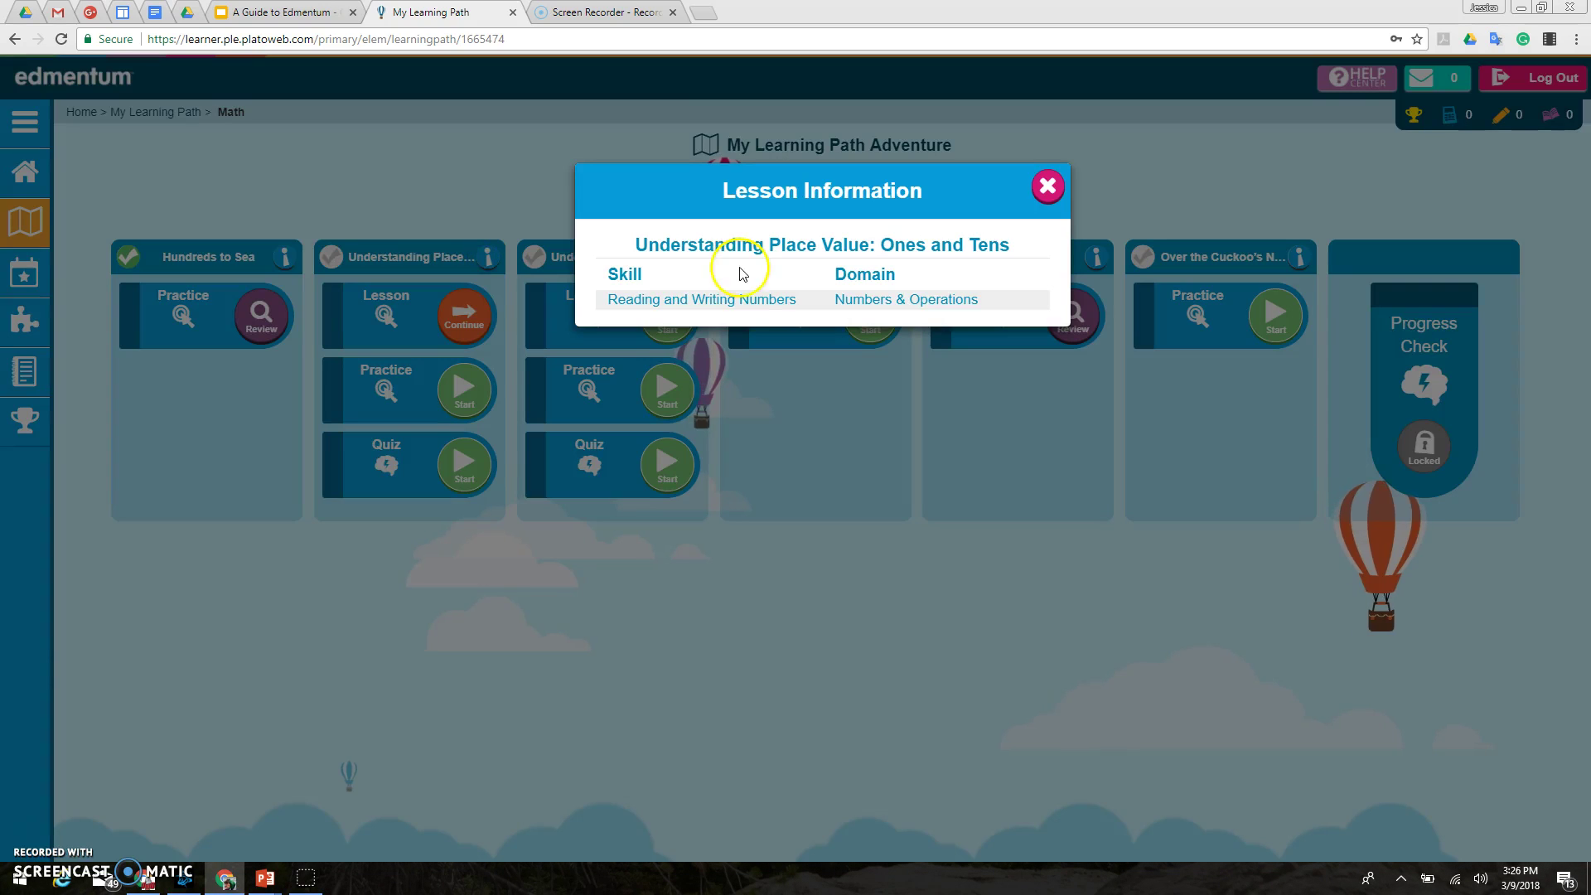
{"action": "left_click", "coordinate": [1047, 186]}
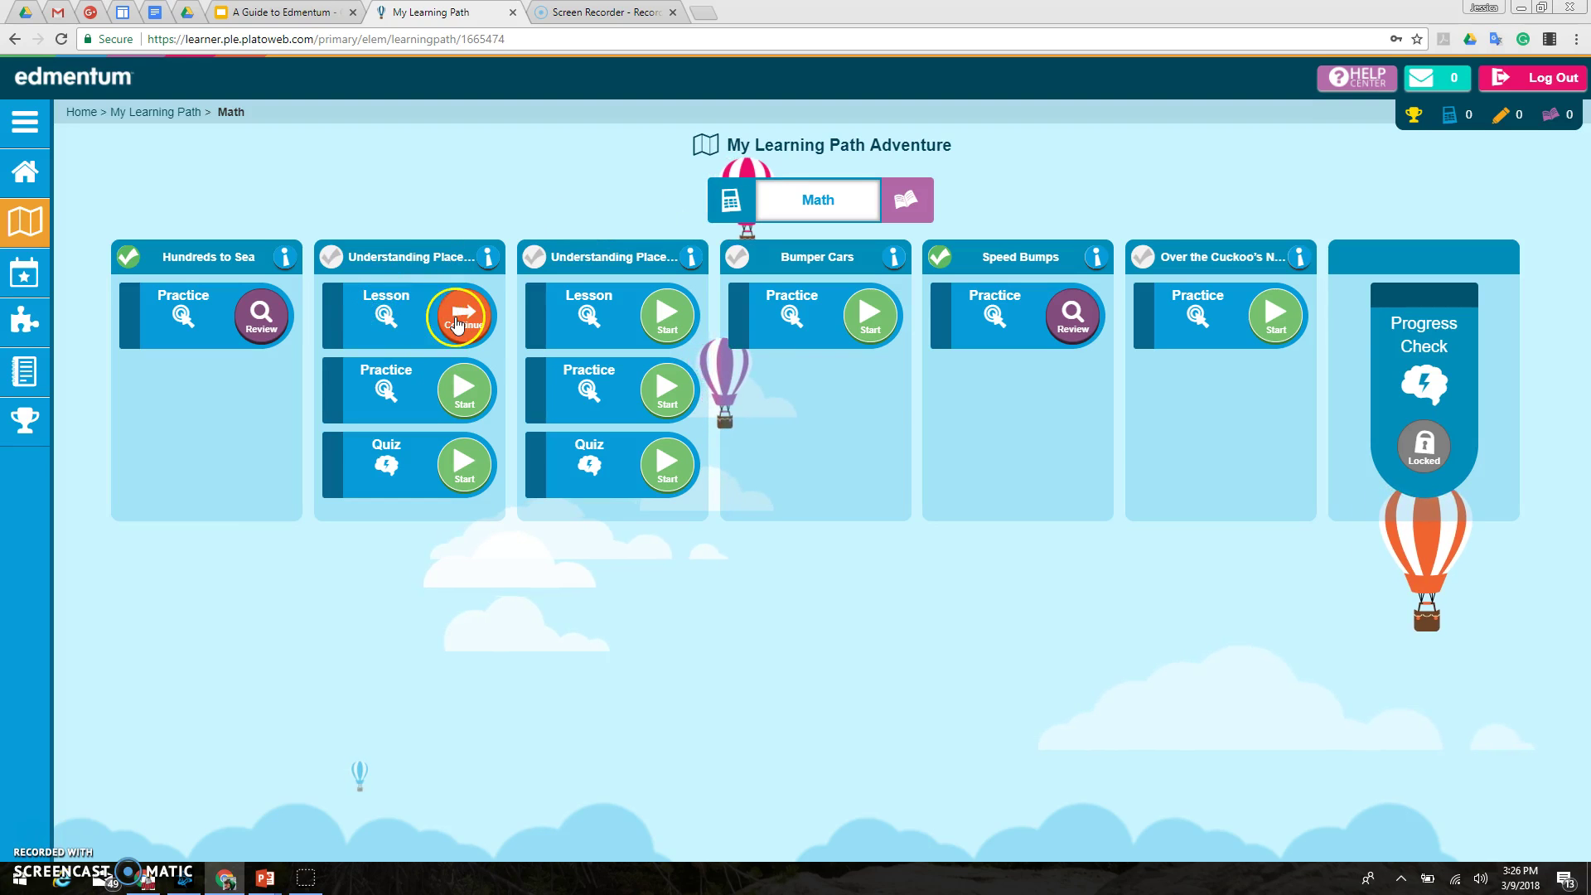
{"action": "left_click", "coordinate": [457, 324]}
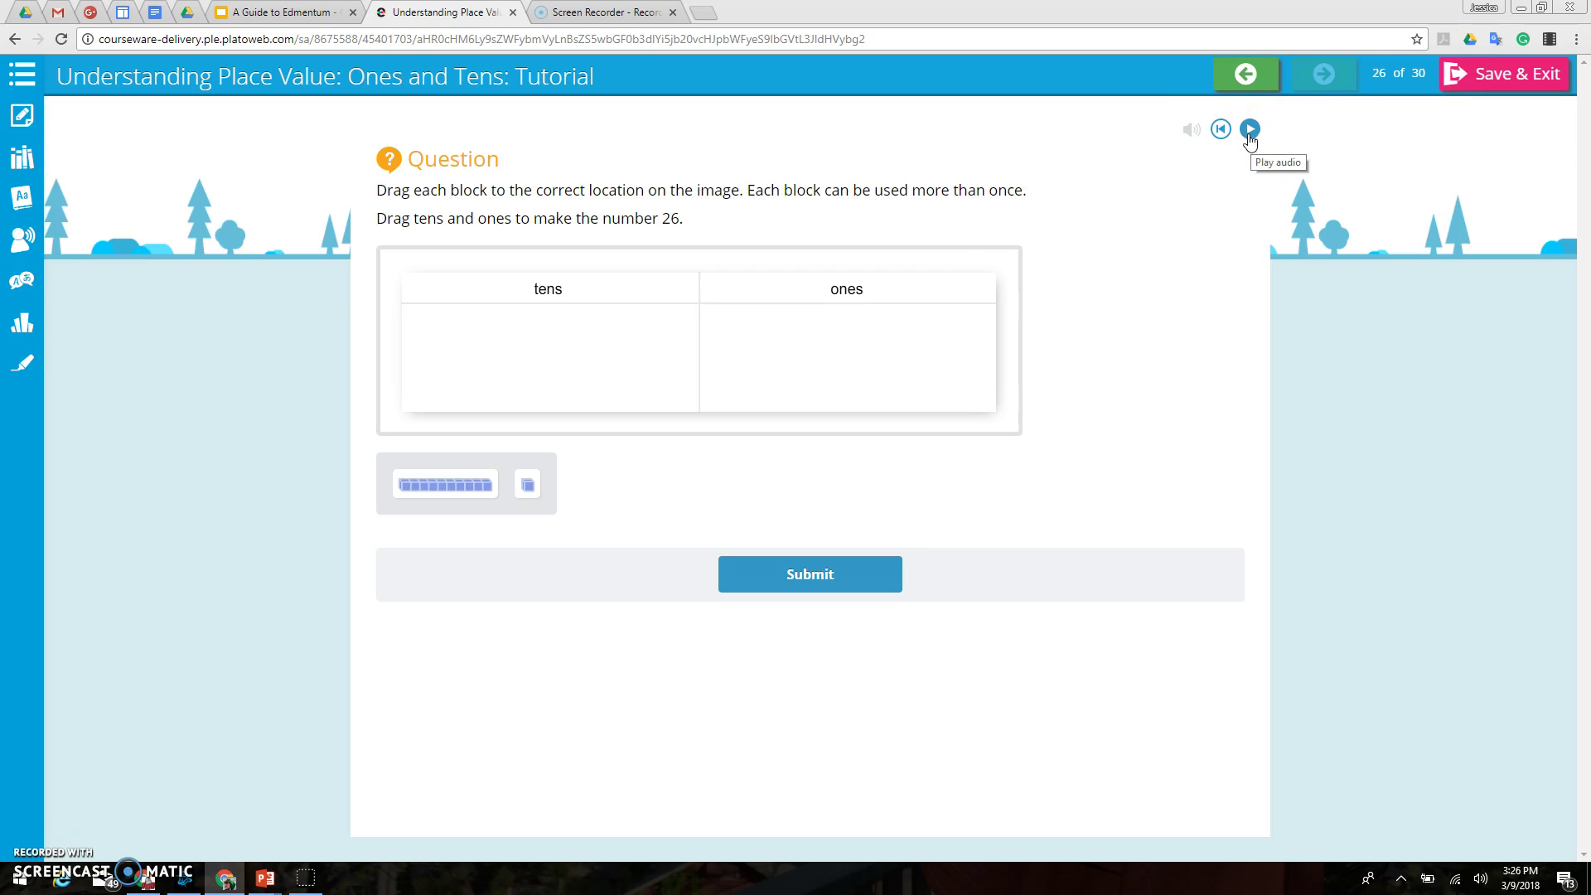
Step: Toggle the Notes panel on and off, then show the Resources panel beside question 26
{"action": "left_click", "coordinate": [22, 118]}
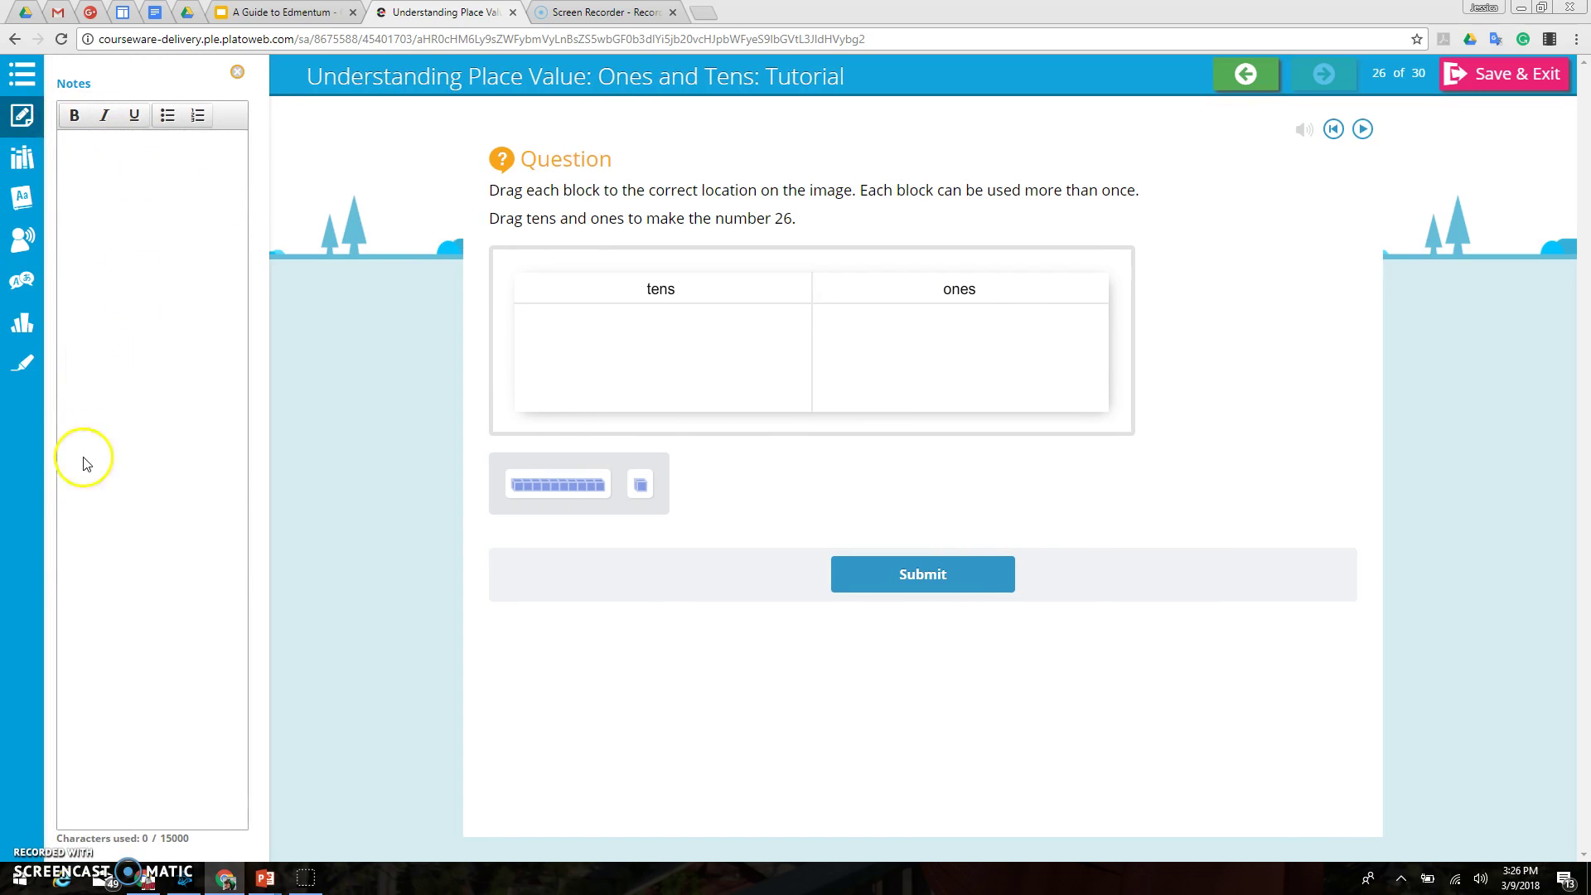
{"action": "left_click", "coordinate": [28, 123]}
{"action": "left_click", "coordinate": [19, 157]}
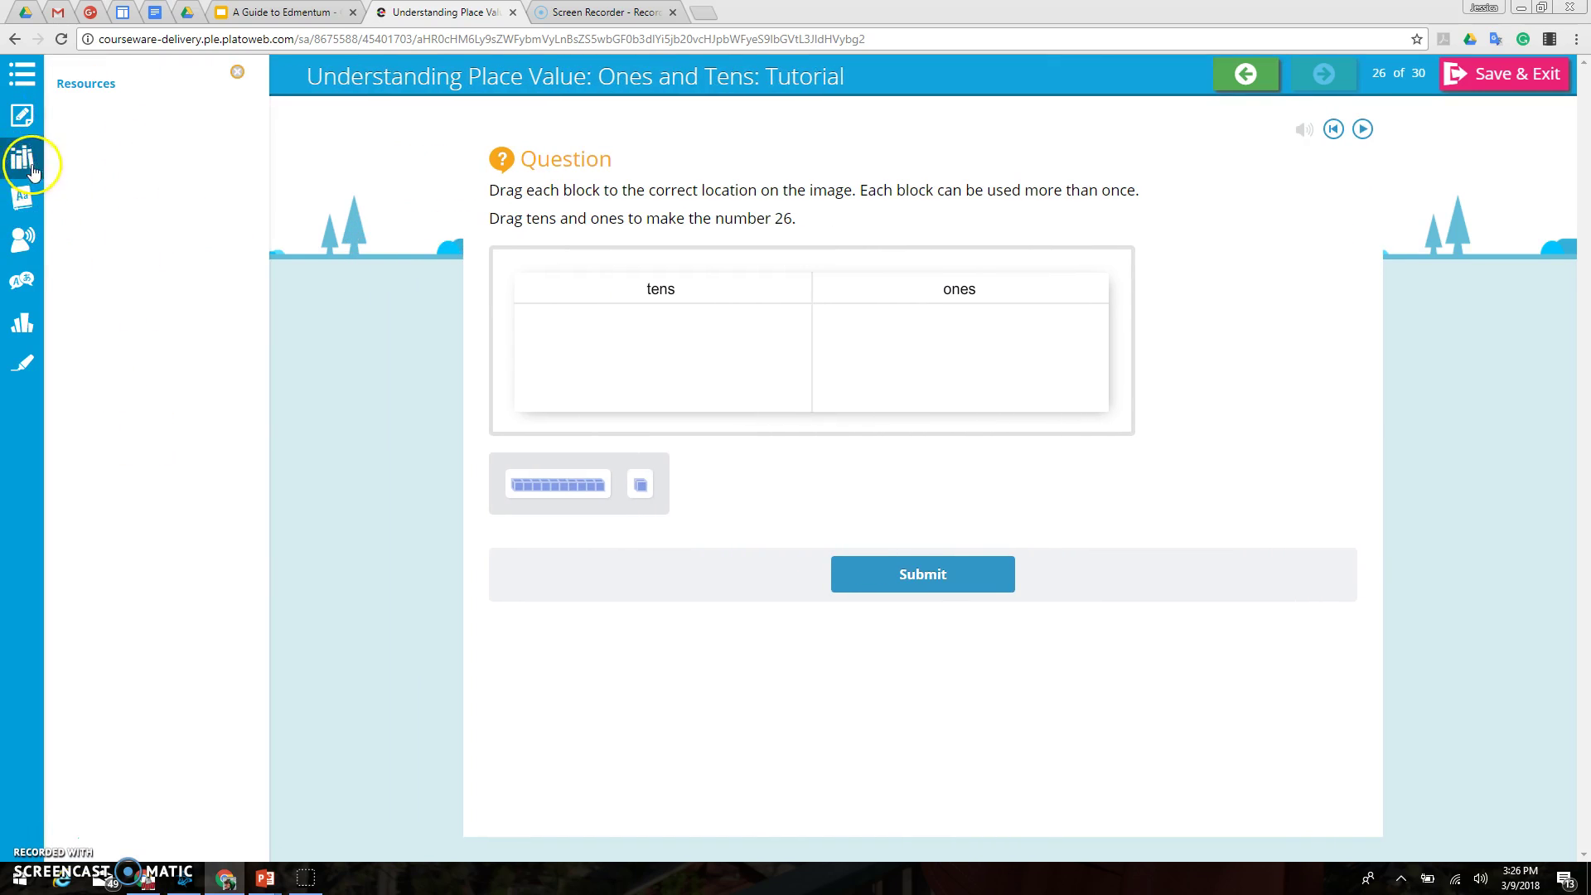
Step: Try the dictionary and read-aloud tools, ending with the Spanish word translator showing
{"action": "left_click", "coordinate": [24, 197]}
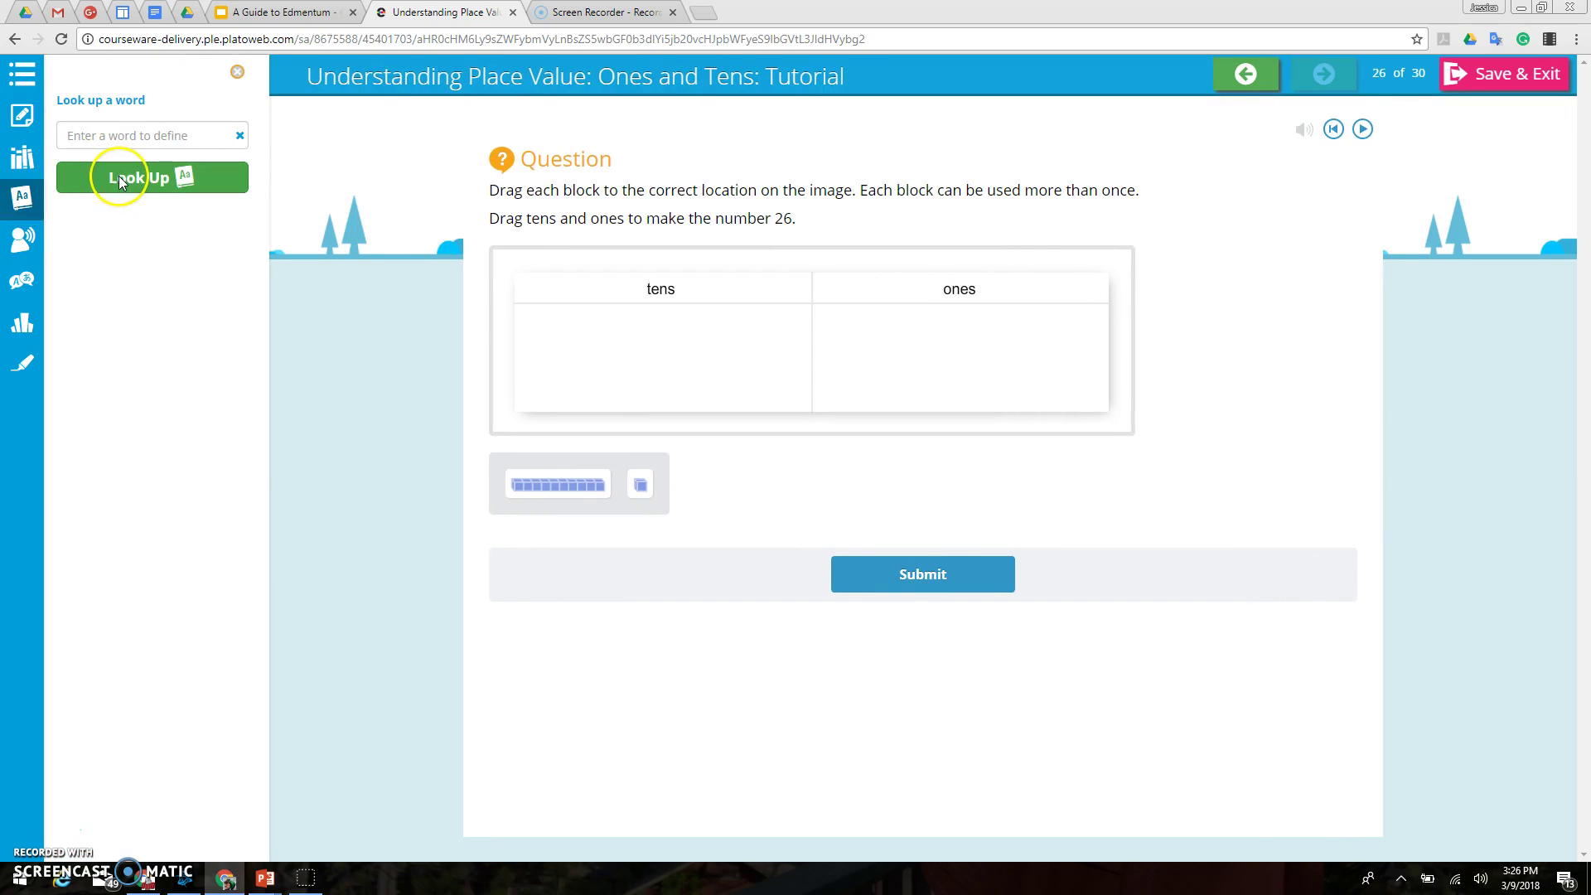
{"action": "left_click", "coordinate": [22, 198]}
{"action": "left_click", "coordinate": [23, 239]}
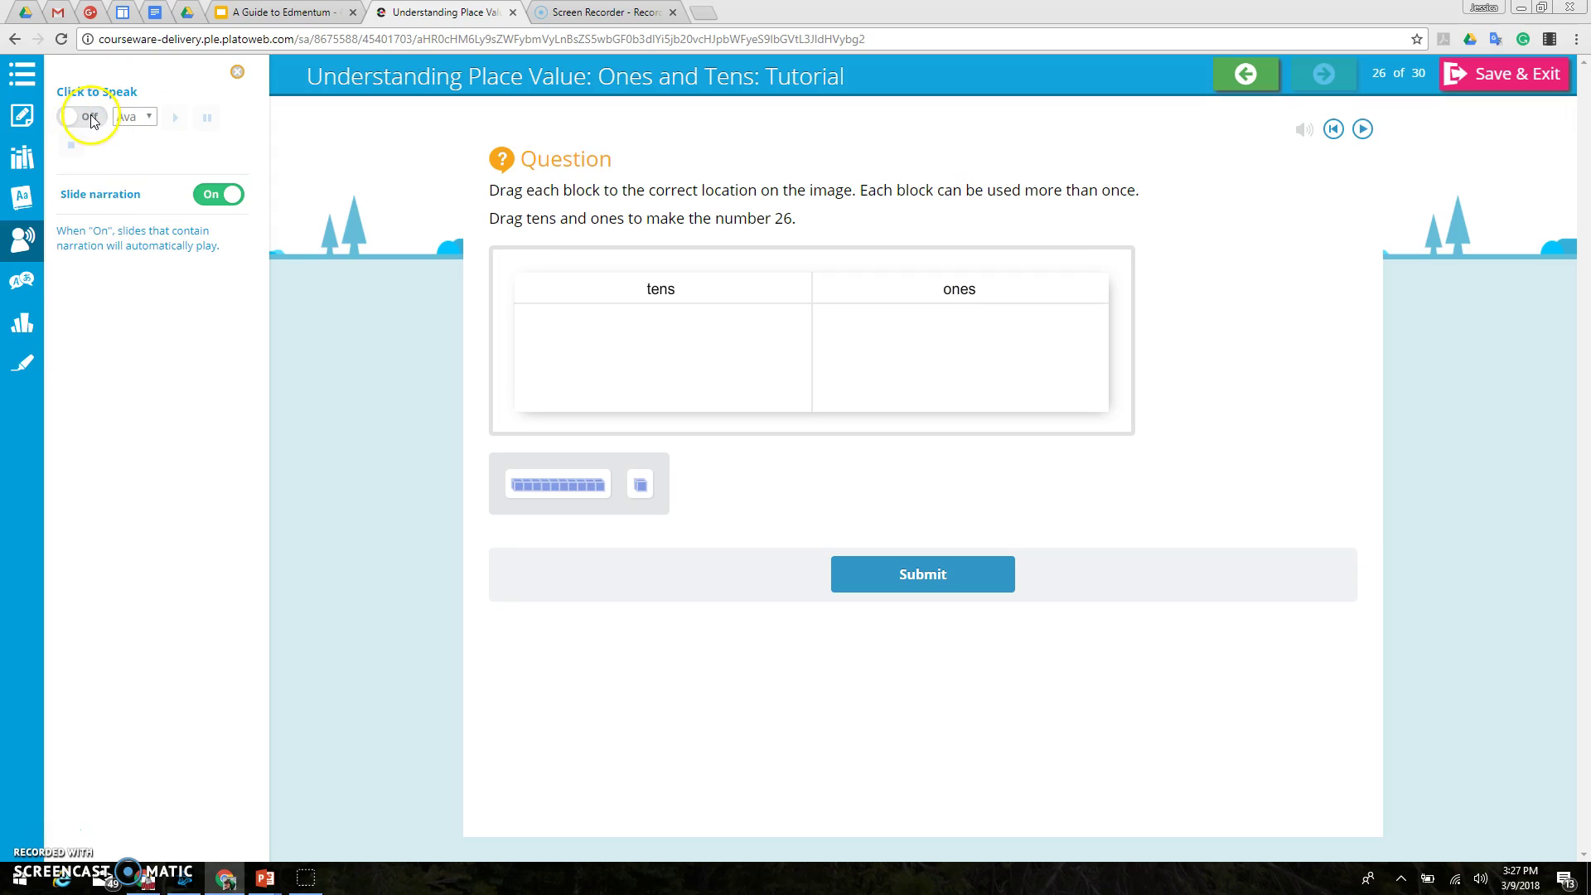
{"action": "left_click", "coordinate": [23, 281]}
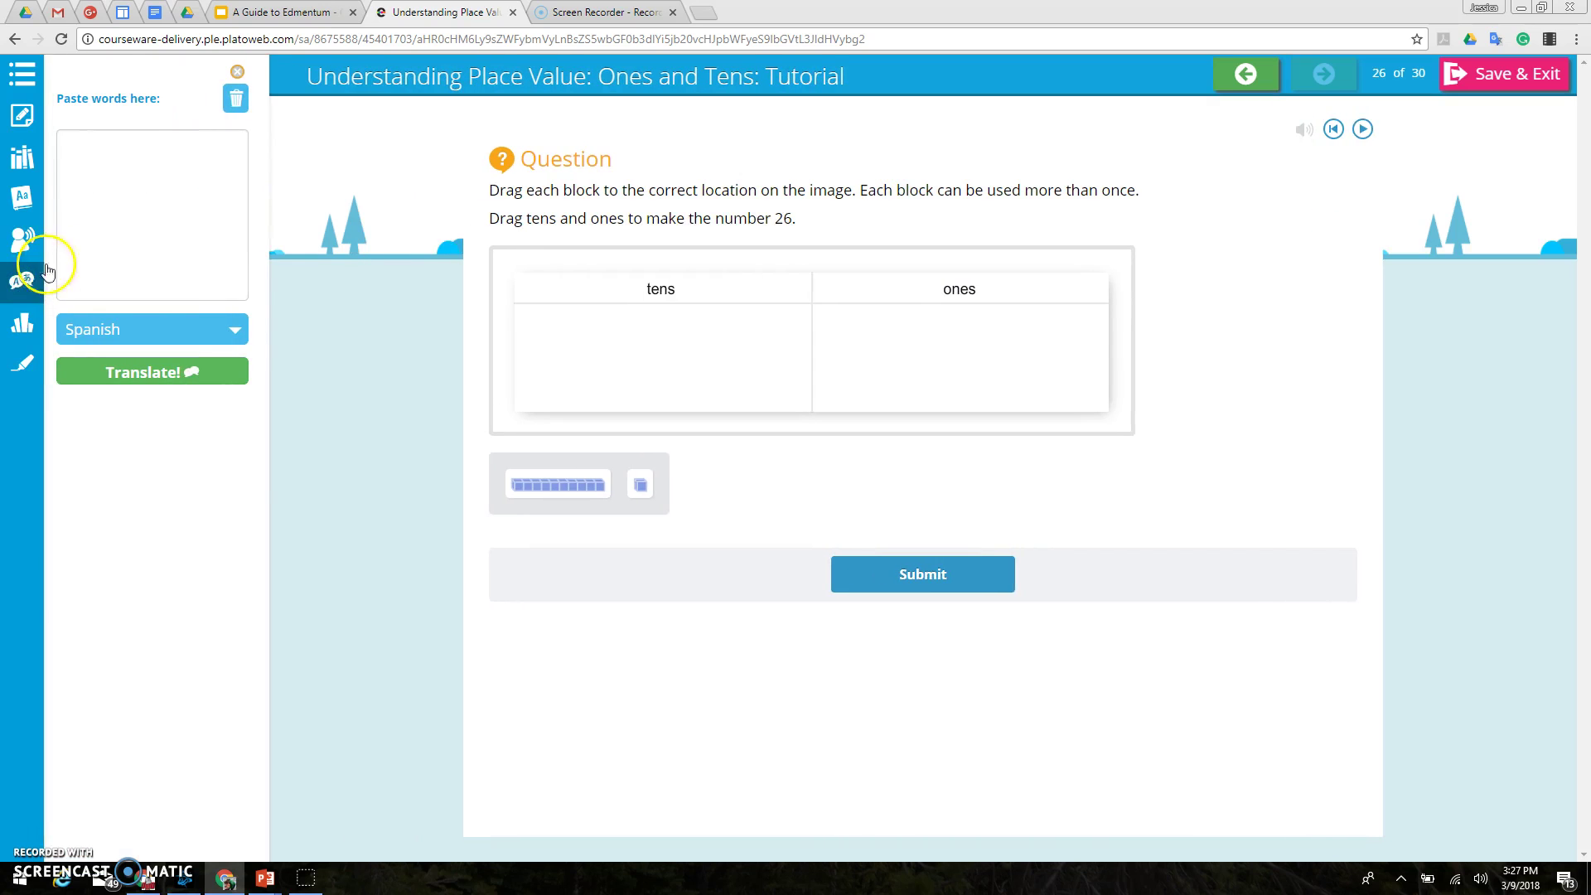
Step: Translate 'tens' into Spanish as 'decenas', keep Spanish selected, and bring up Math Tools
{"action": "left_click", "coordinate": [114, 202]}
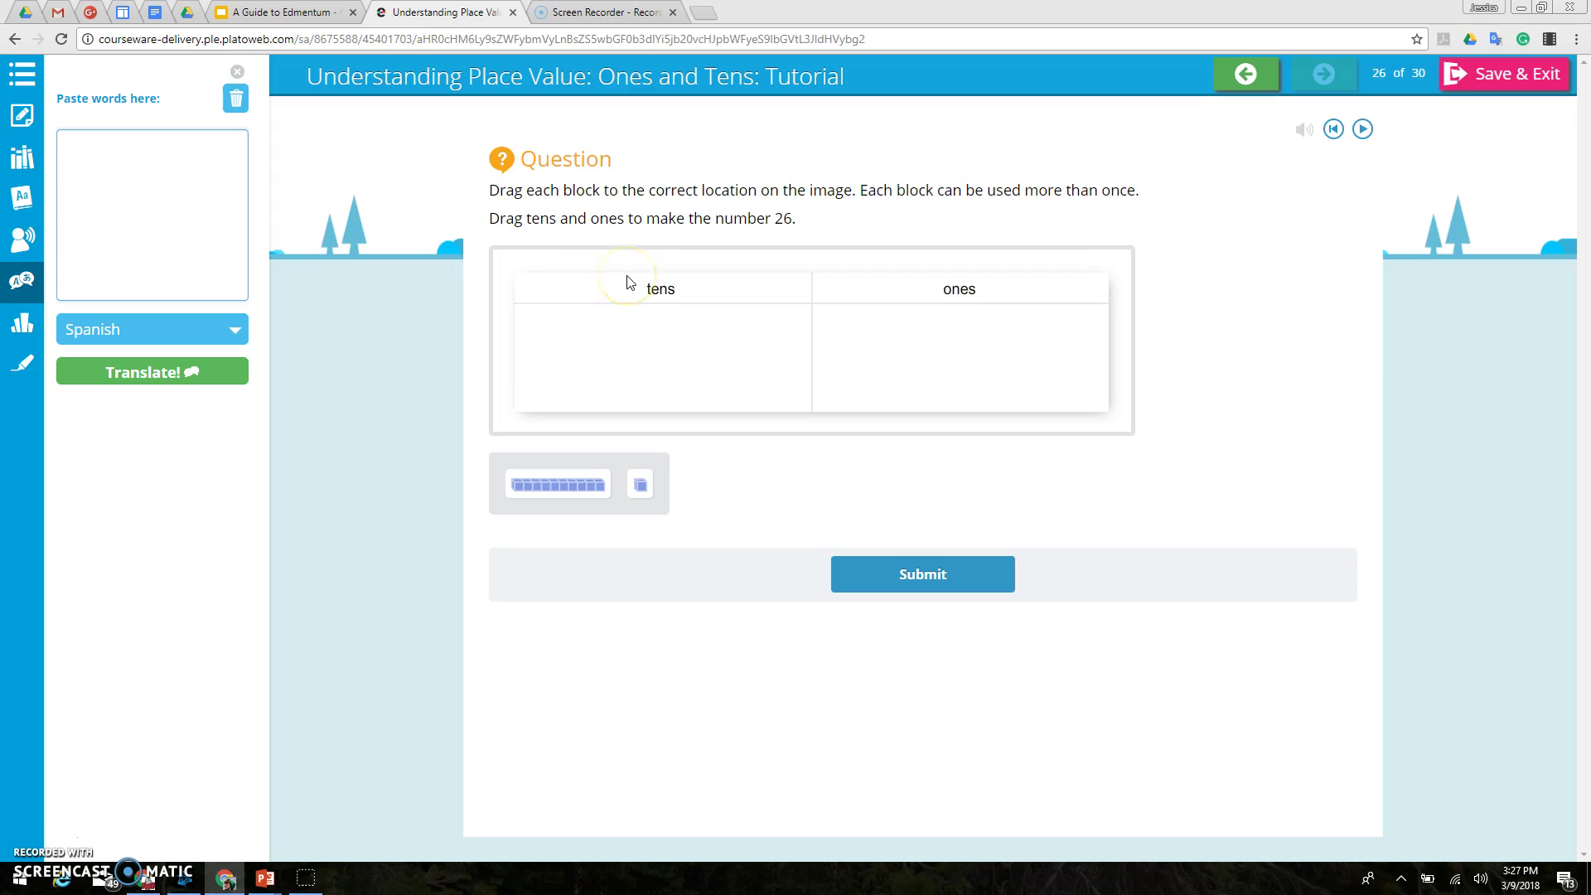
{"action": "type", "text": "tens"}
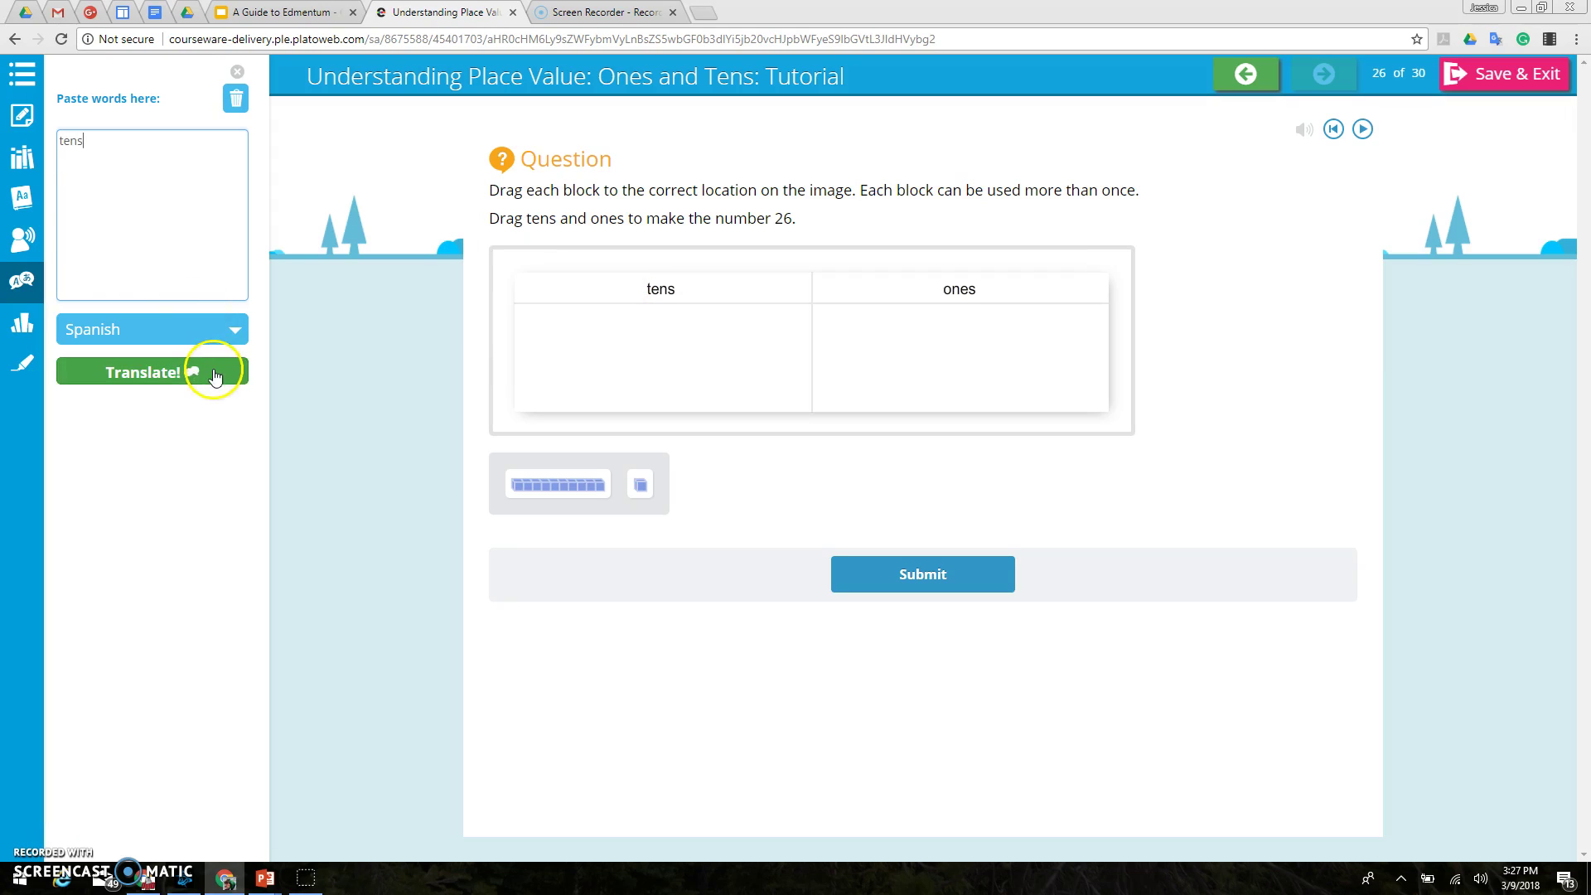
{"action": "left_click", "coordinate": [232, 372]}
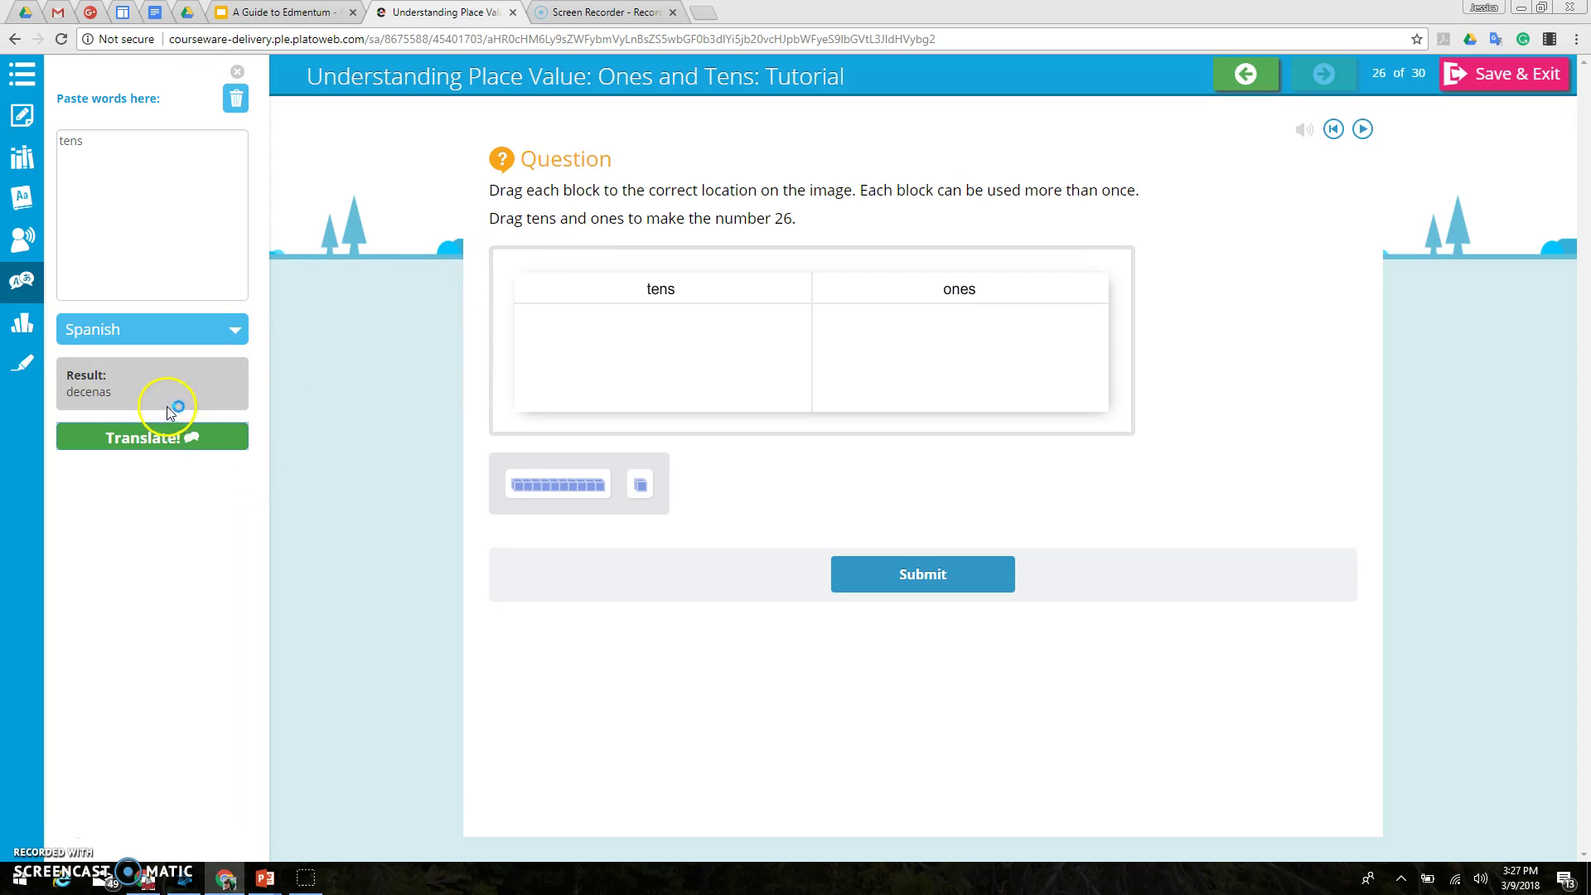
{"action": "left_click", "coordinate": [235, 328]}
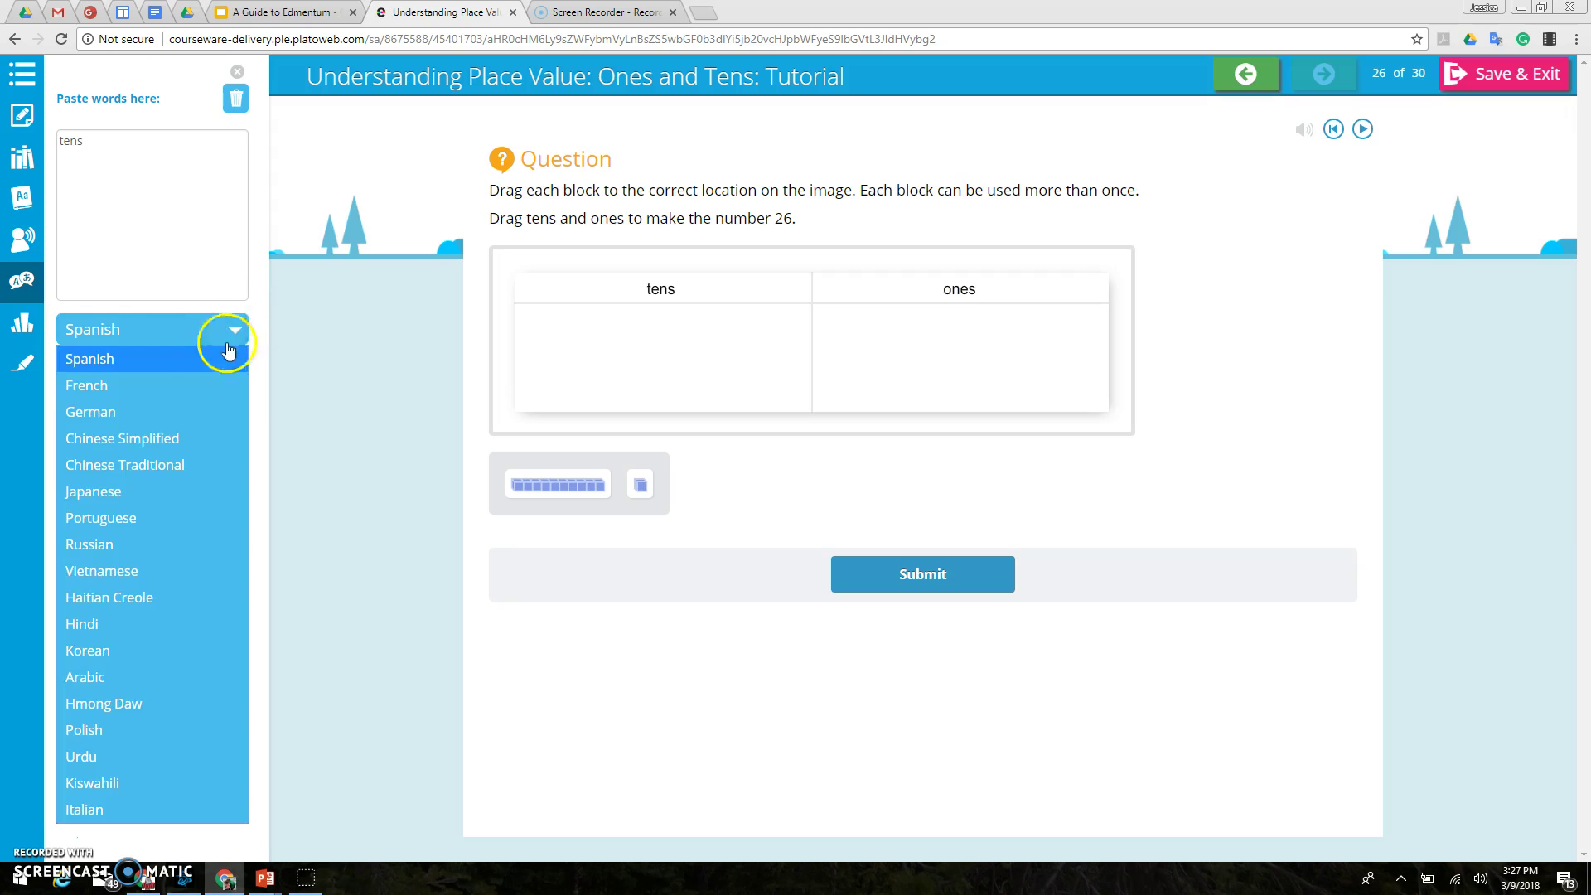
{"action": "left_click", "coordinate": [326, 370]}
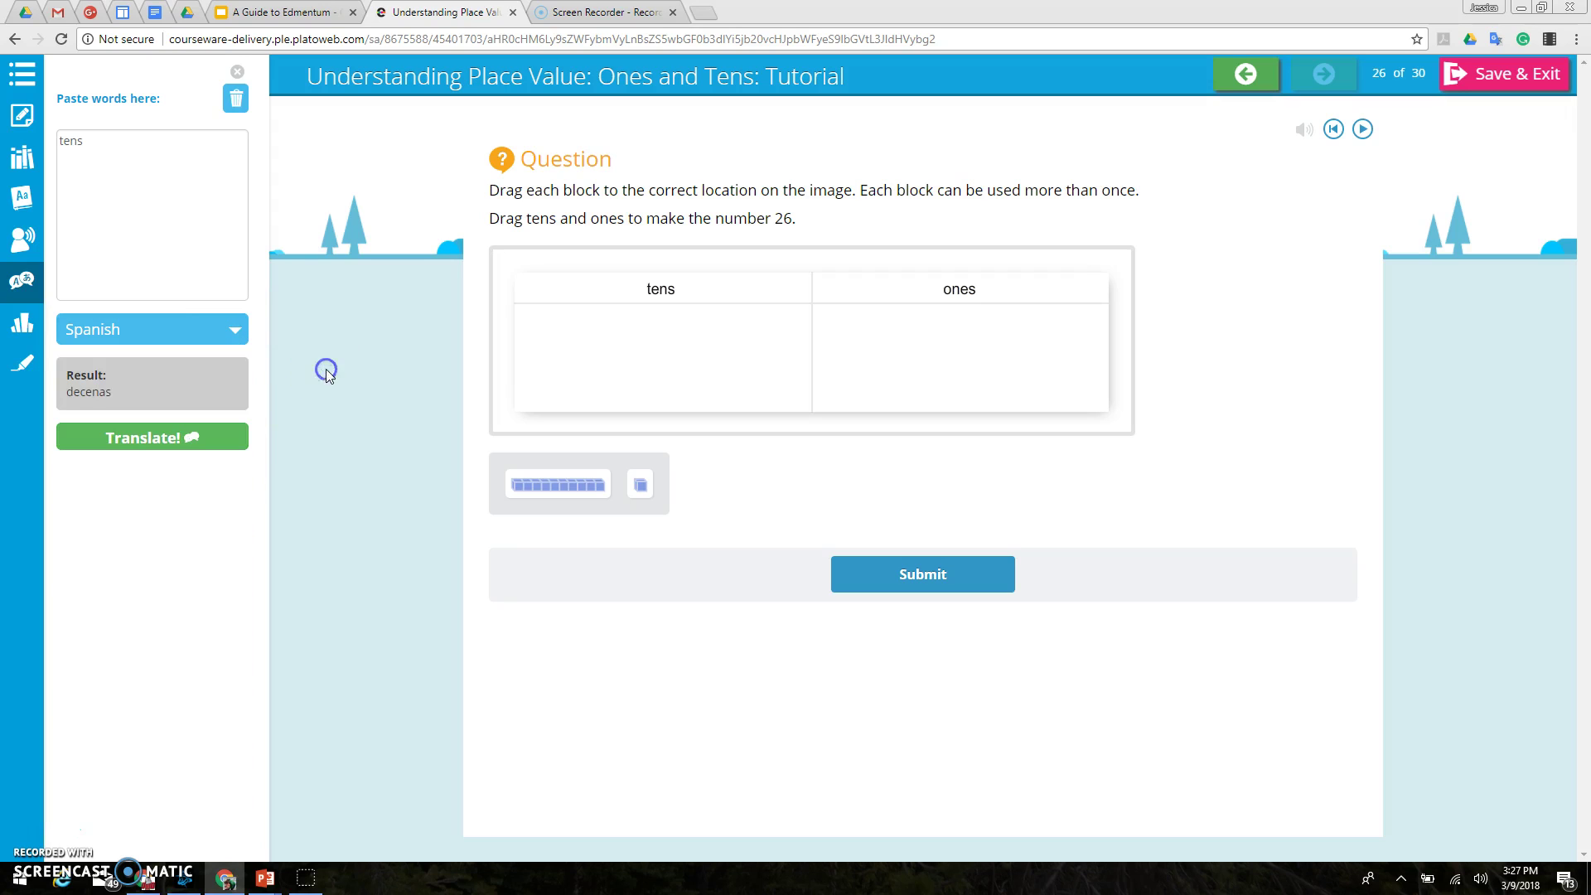
{"action": "left_click", "coordinate": [32, 330]}
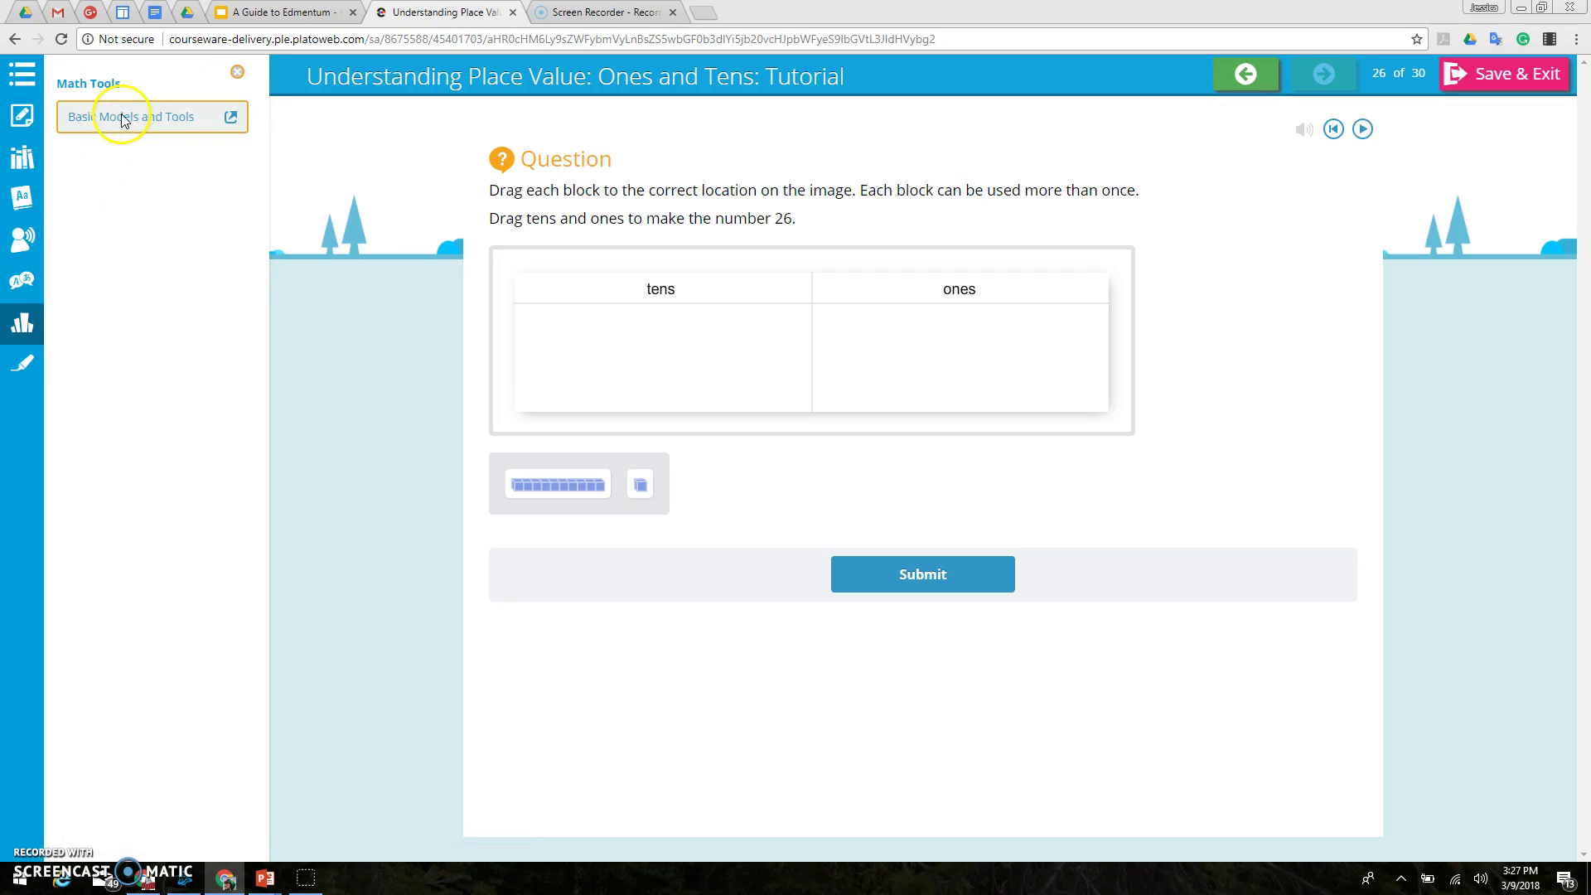
Step: Preview Basic Models and Tools in a new tab, close it, and show the Highlighter panel
{"action": "left_click", "coordinate": [231, 124]}
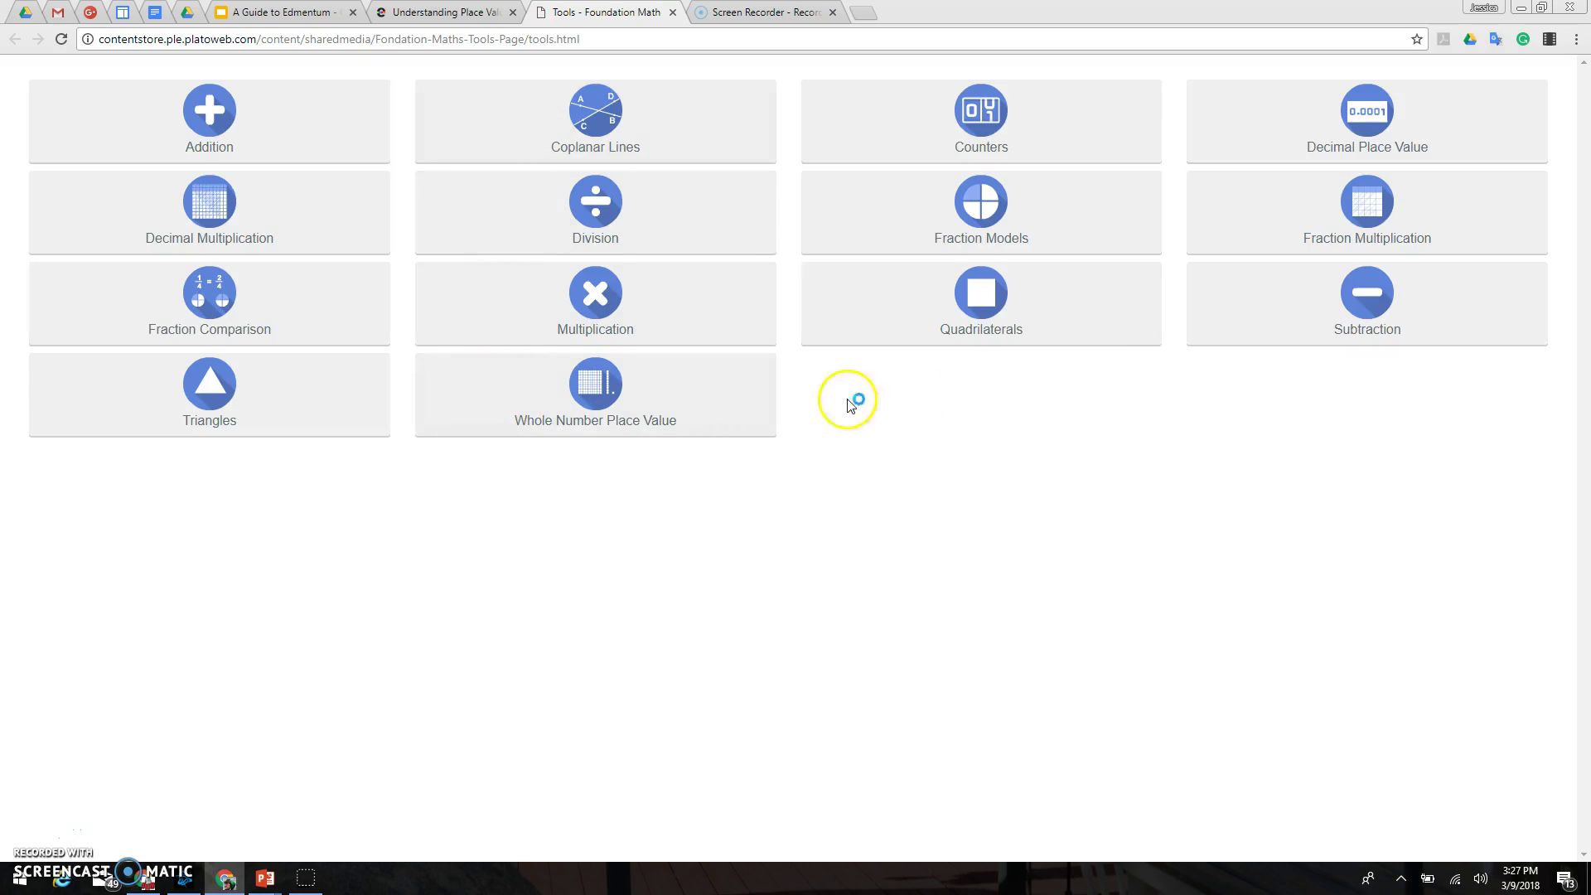
{"action": "left_click", "coordinate": [672, 12]}
{"action": "left_click", "coordinate": [25, 366]}
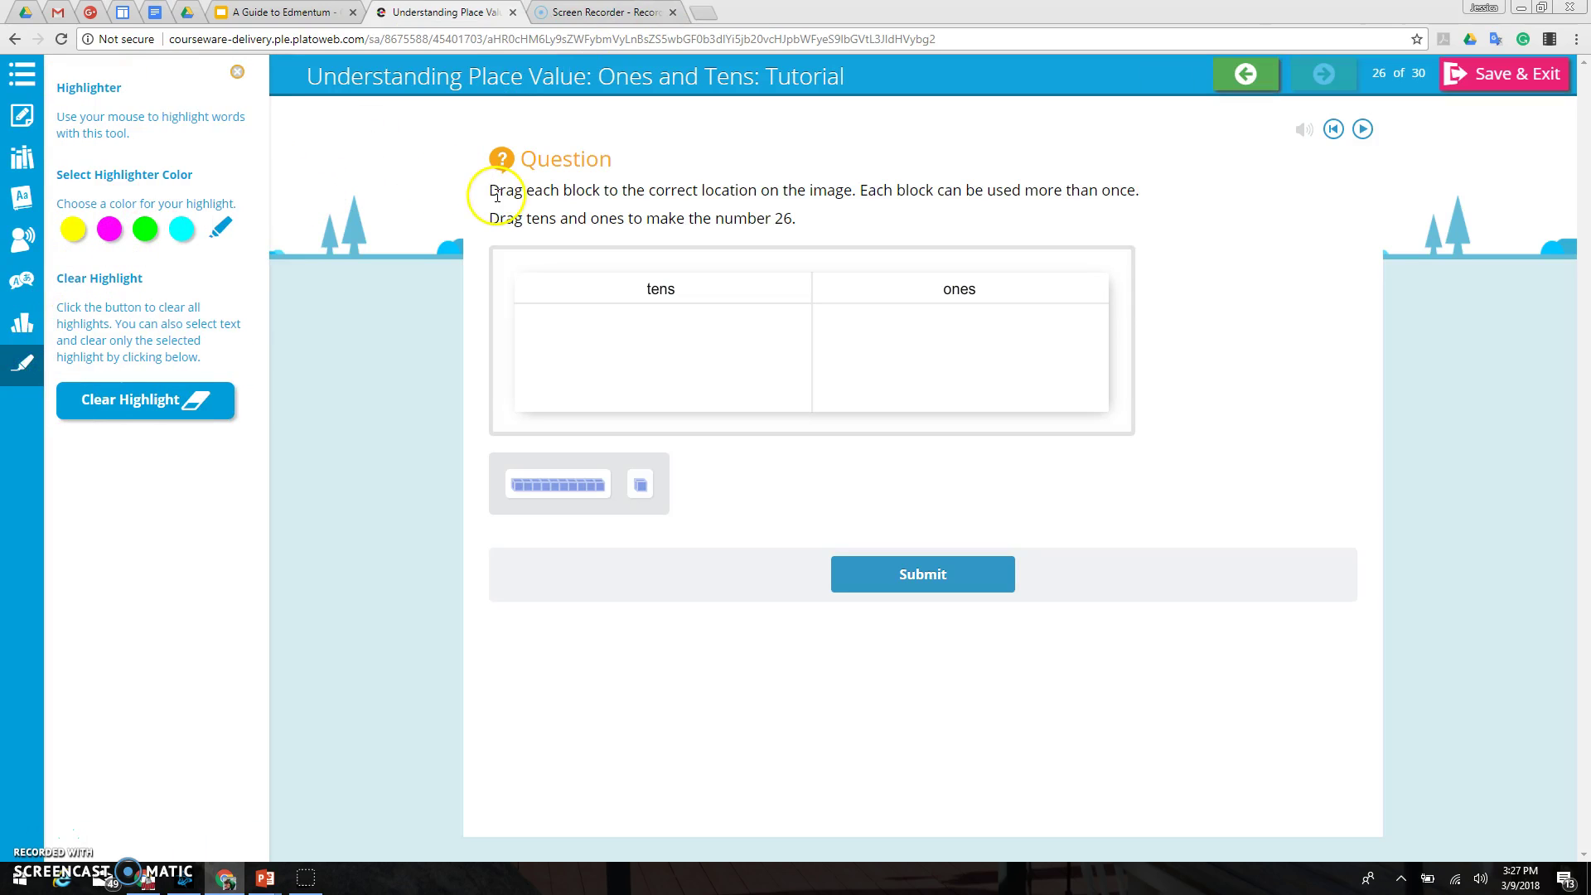
Step: Highlight 'Drag each block to the correct' in magenta and hide the highlighter panel
{"action": "mouse_move", "coordinate": [492, 193]}
{"action": "left_mouse_down"}
{"action": "mouse_move", "coordinate": [509, 208]}
{"action": "mouse_move", "coordinate": [640, 192]}
{"action": "left_mouse_up"}
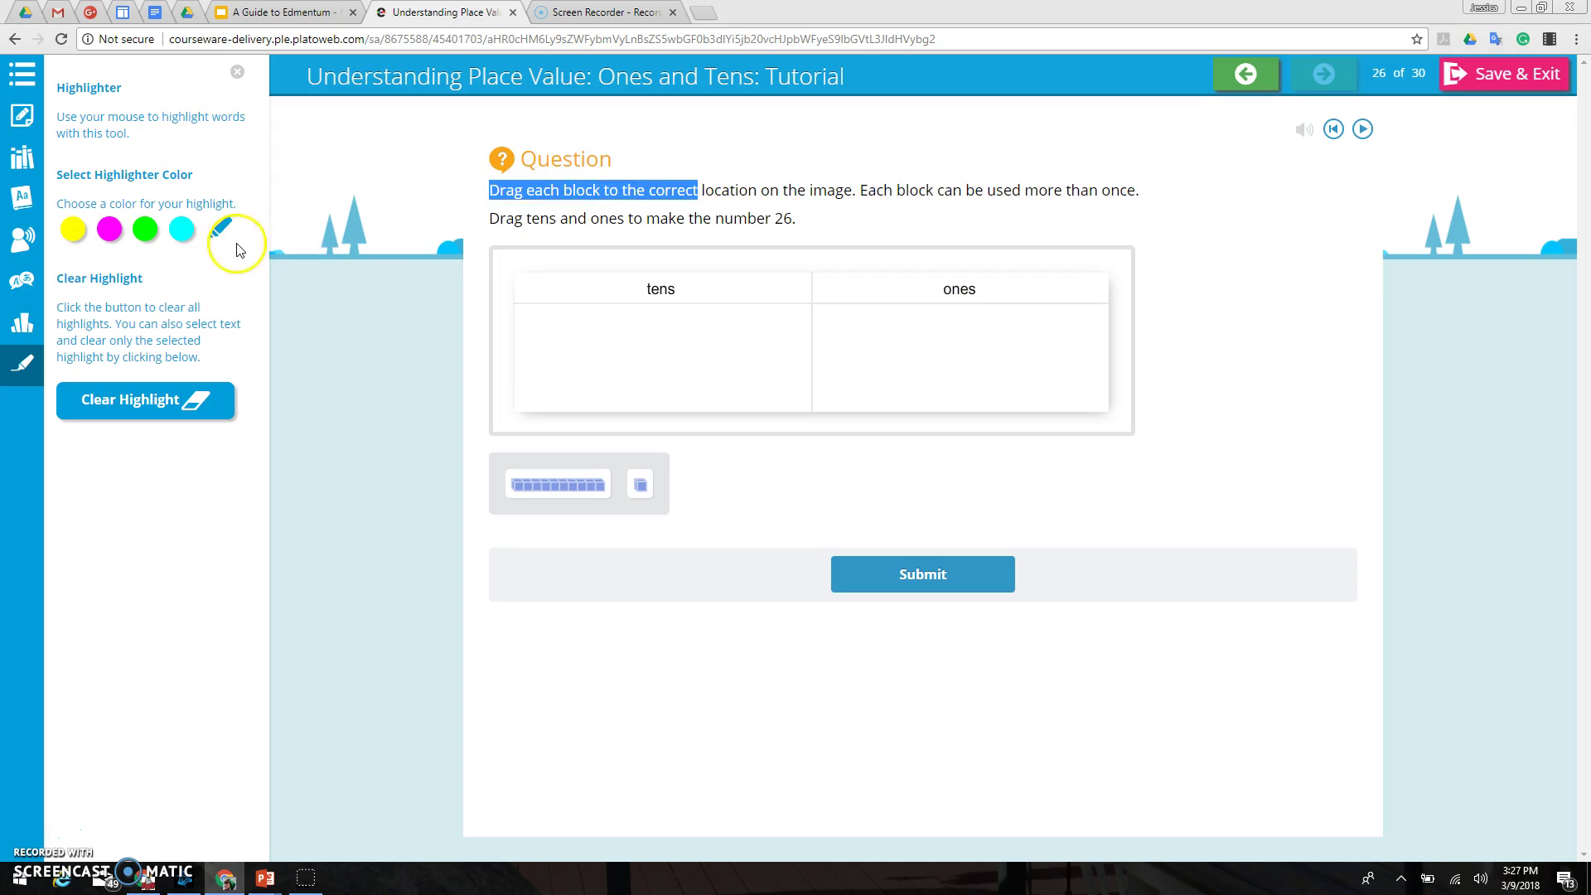
{"action": "left_click", "coordinate": [109, 230]}
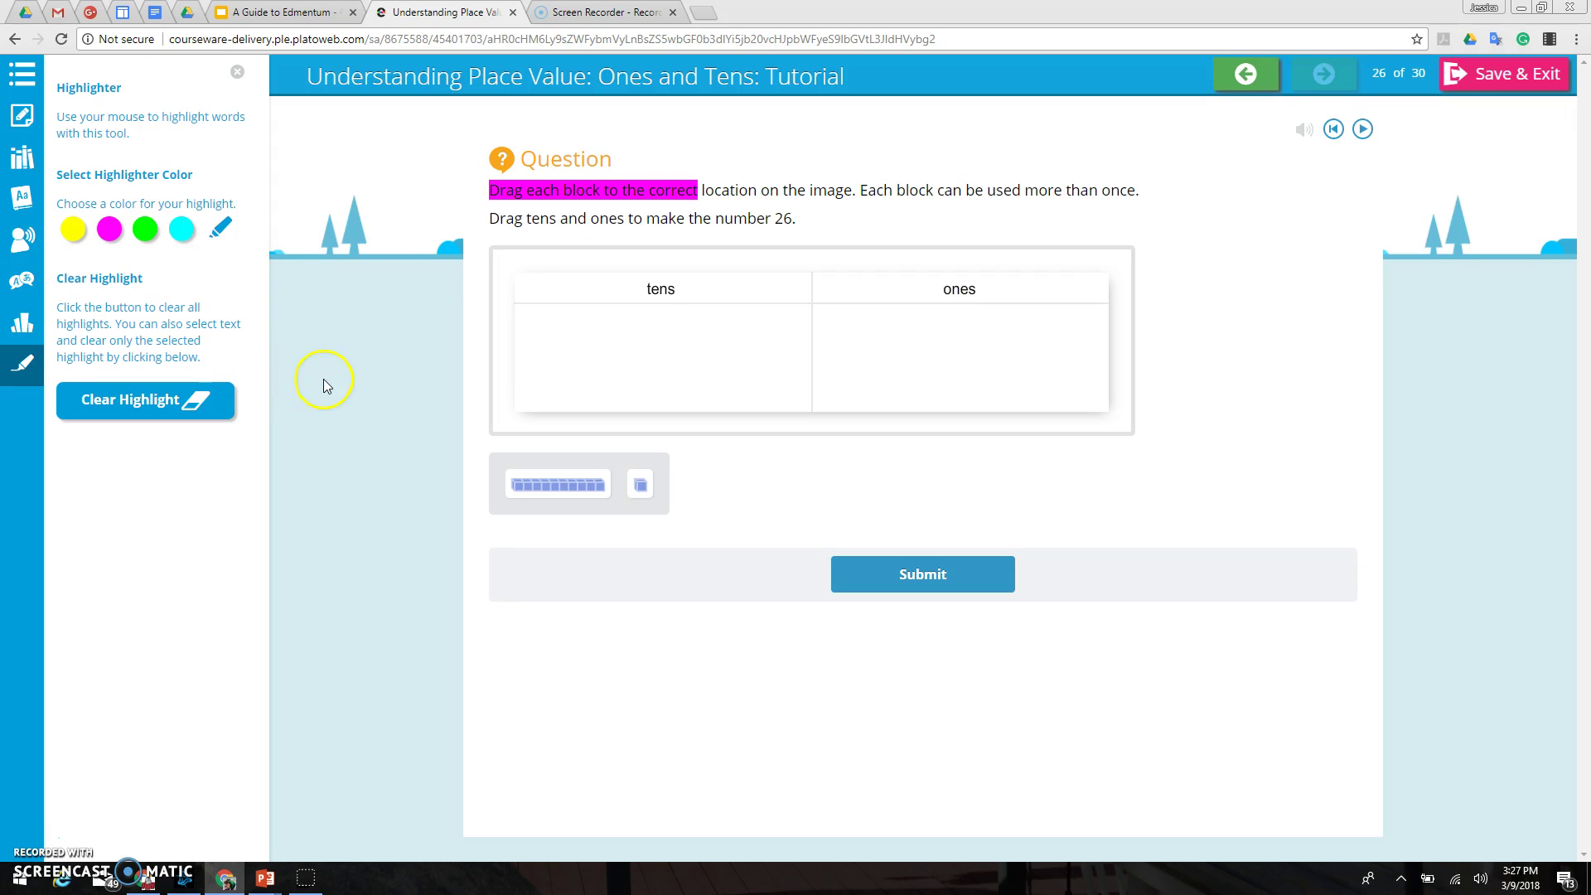
{"action": "left_click", "coordinate": [26, 371]}
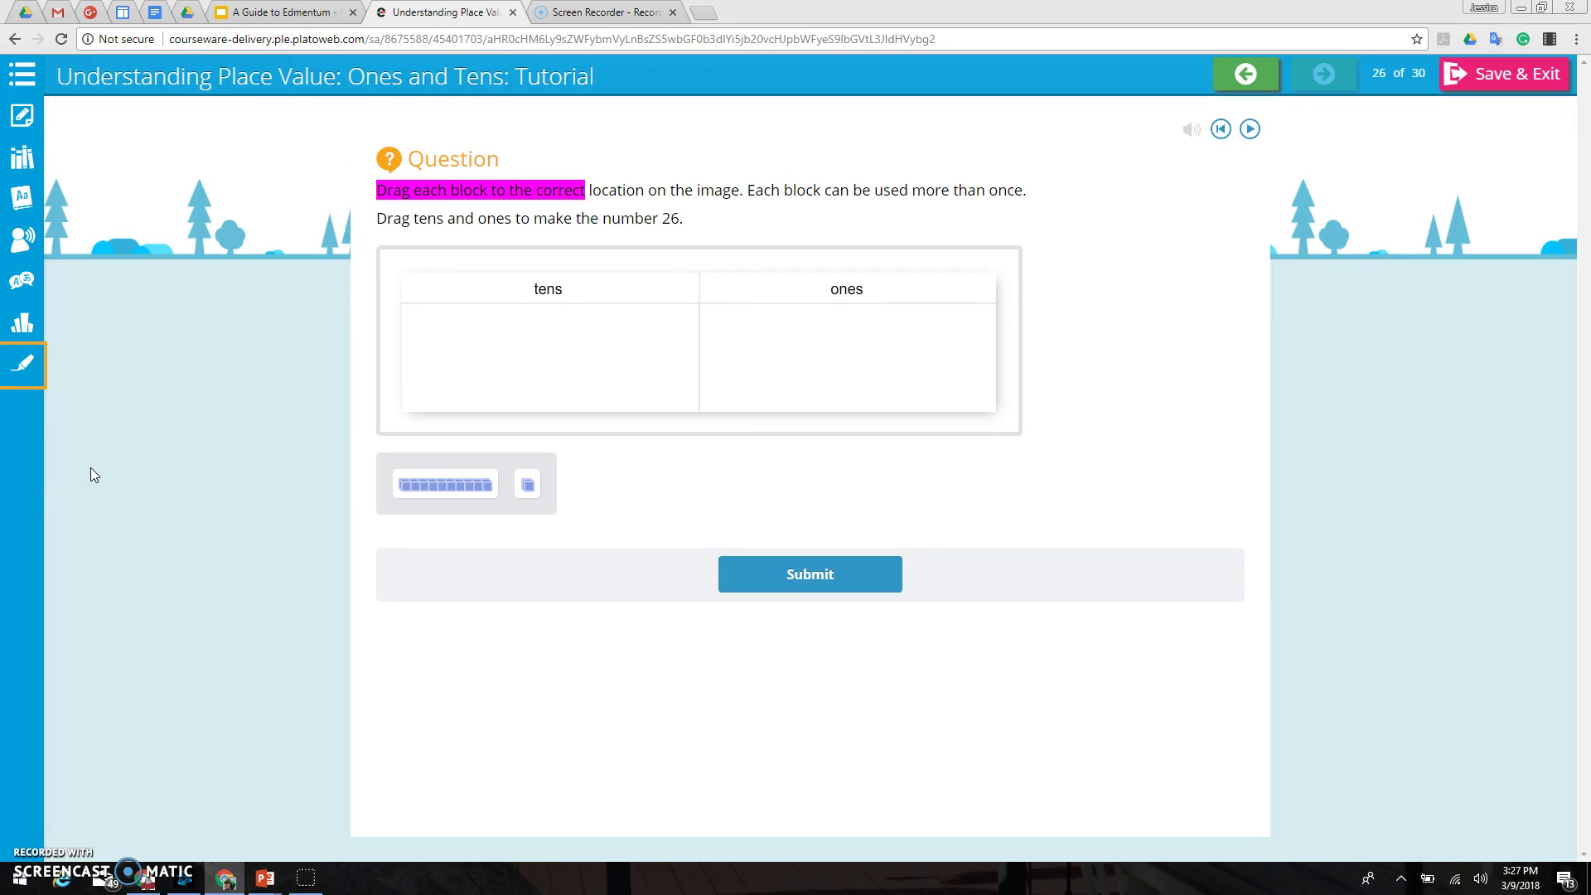
{"action": "left_click", "coordinate": [537, 369]}
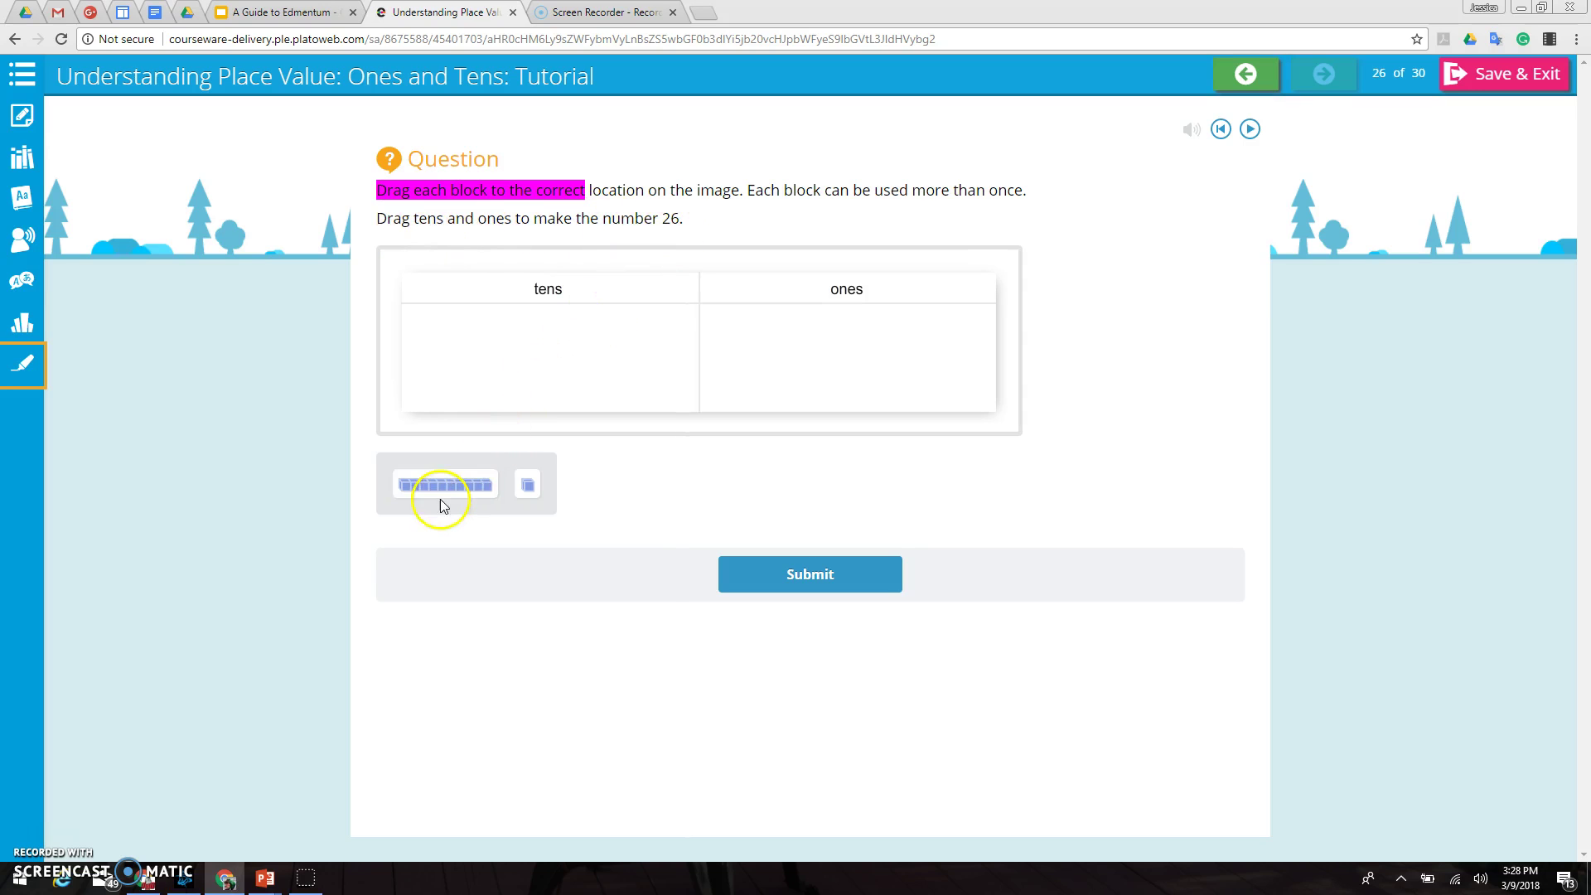
Step: Build 26 from two tens blocks and six ones blocks and submit the answer
{"action": "left_click_drag", "start_coordinate": [450, 486], "coordinate": [534, 392]}
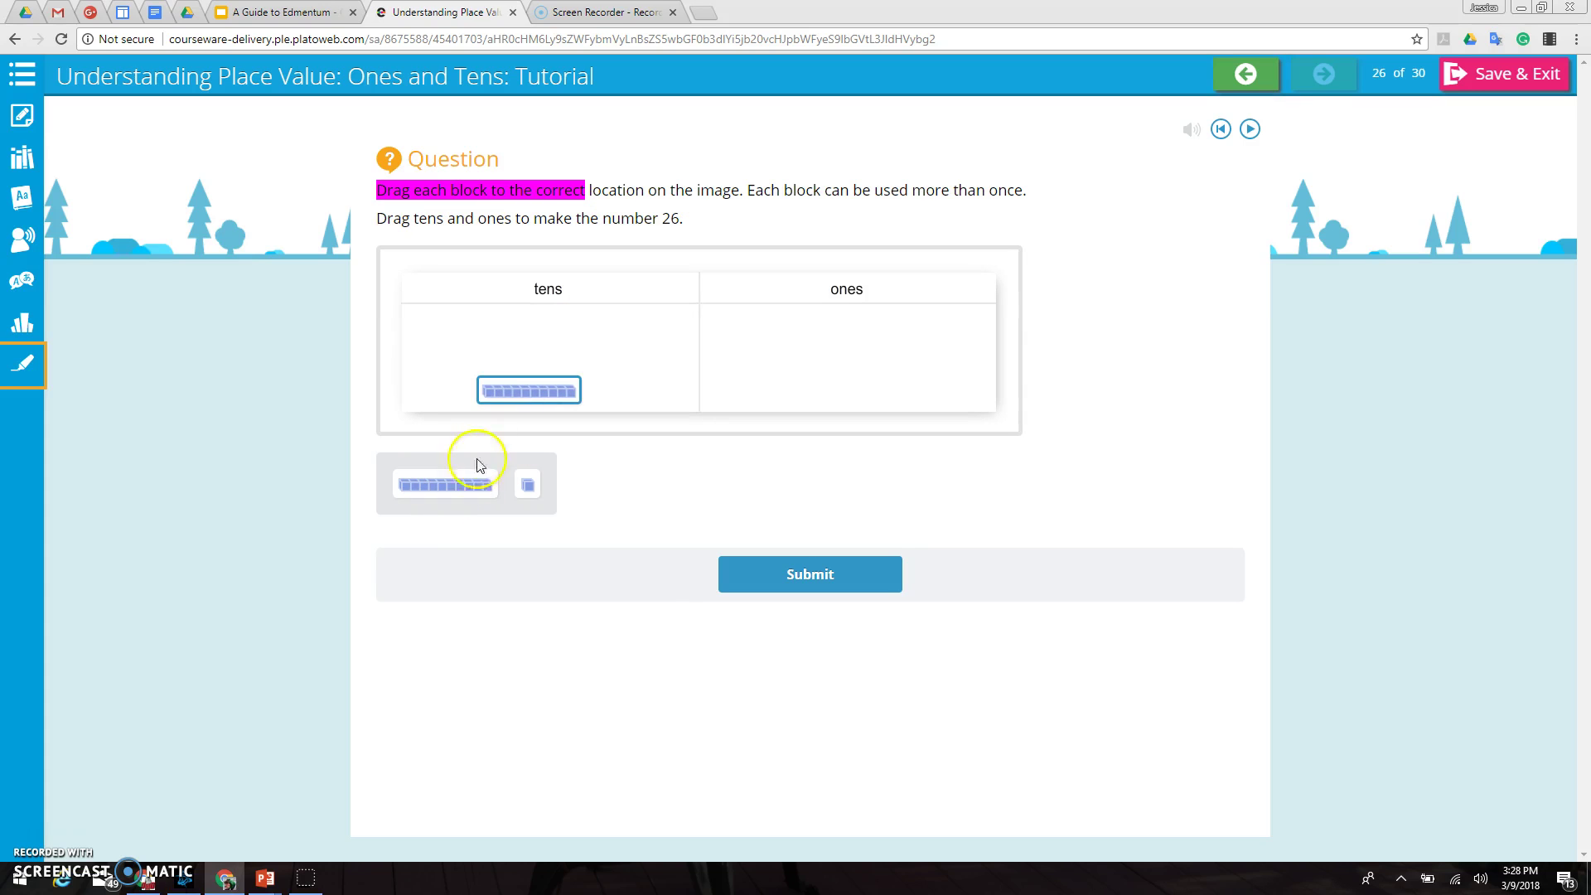
{"action": "left_click_drag", "start_coordinate": [458, 483], "coordinate": [542, 363]}
{"action": "left_click_drag", "start_coordinate": [528, 487], "coordinate": [779, 356]}
{"action": "left_click_drag", "start_coordinate": [543, 489], "coordinate": [849, 386]}
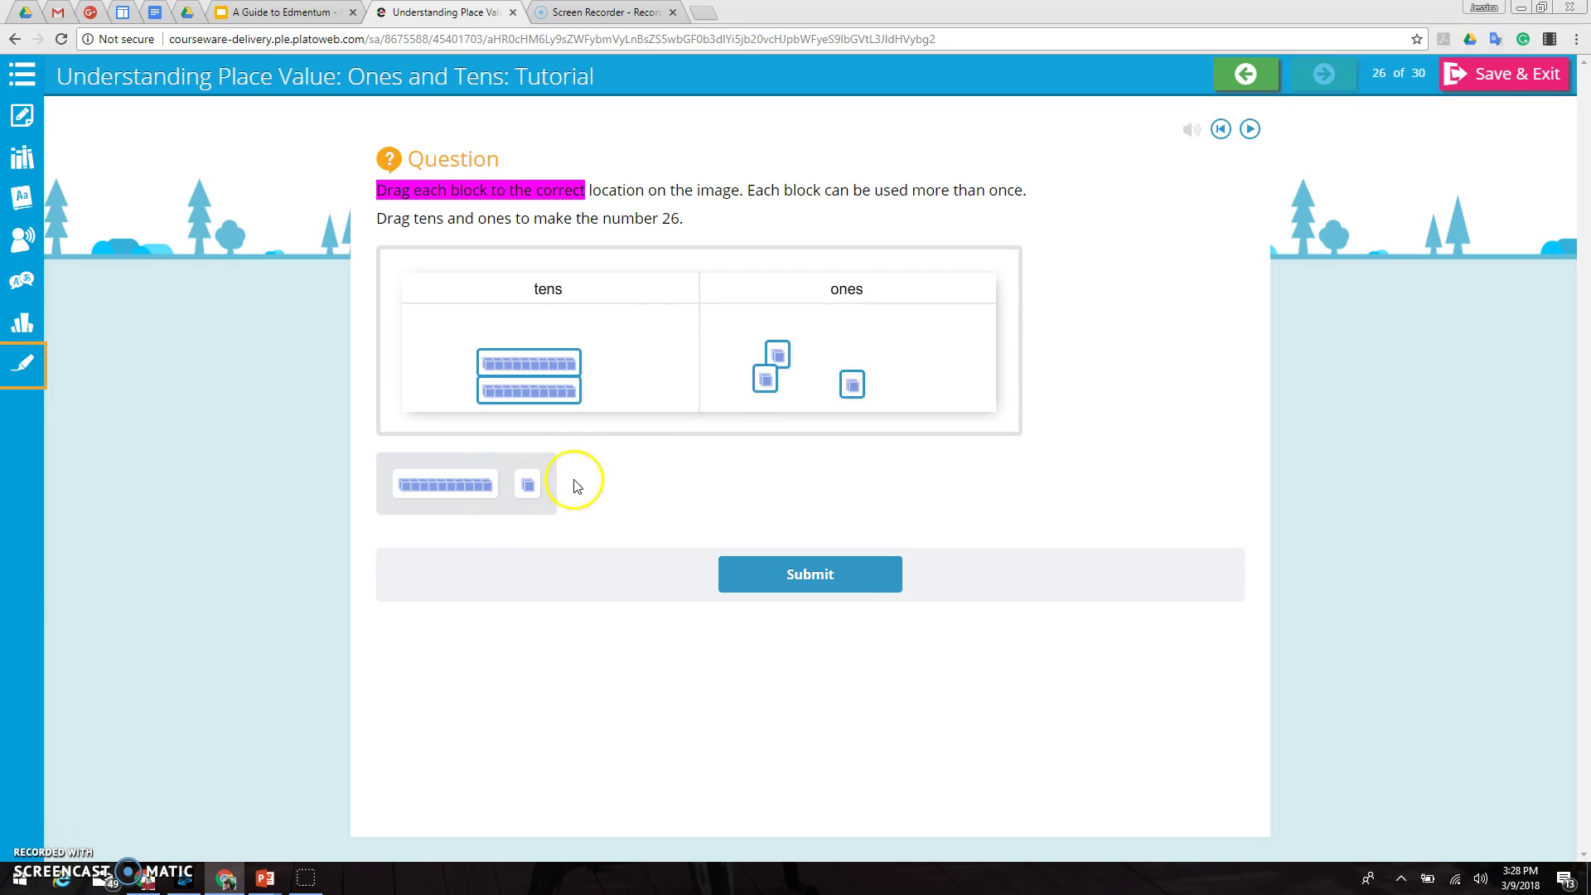
{"action": "left_click_drag", "start_coordinate": [550, 484], "coordinate": [866, 362]}
{"action": "left_click_drag", "start_coordinate": [533, 485], "coordinate": [817, 370]}
{"action": "left_click_drag", "start_coordinate": [525, 482], "coordinate": [835, 340]}
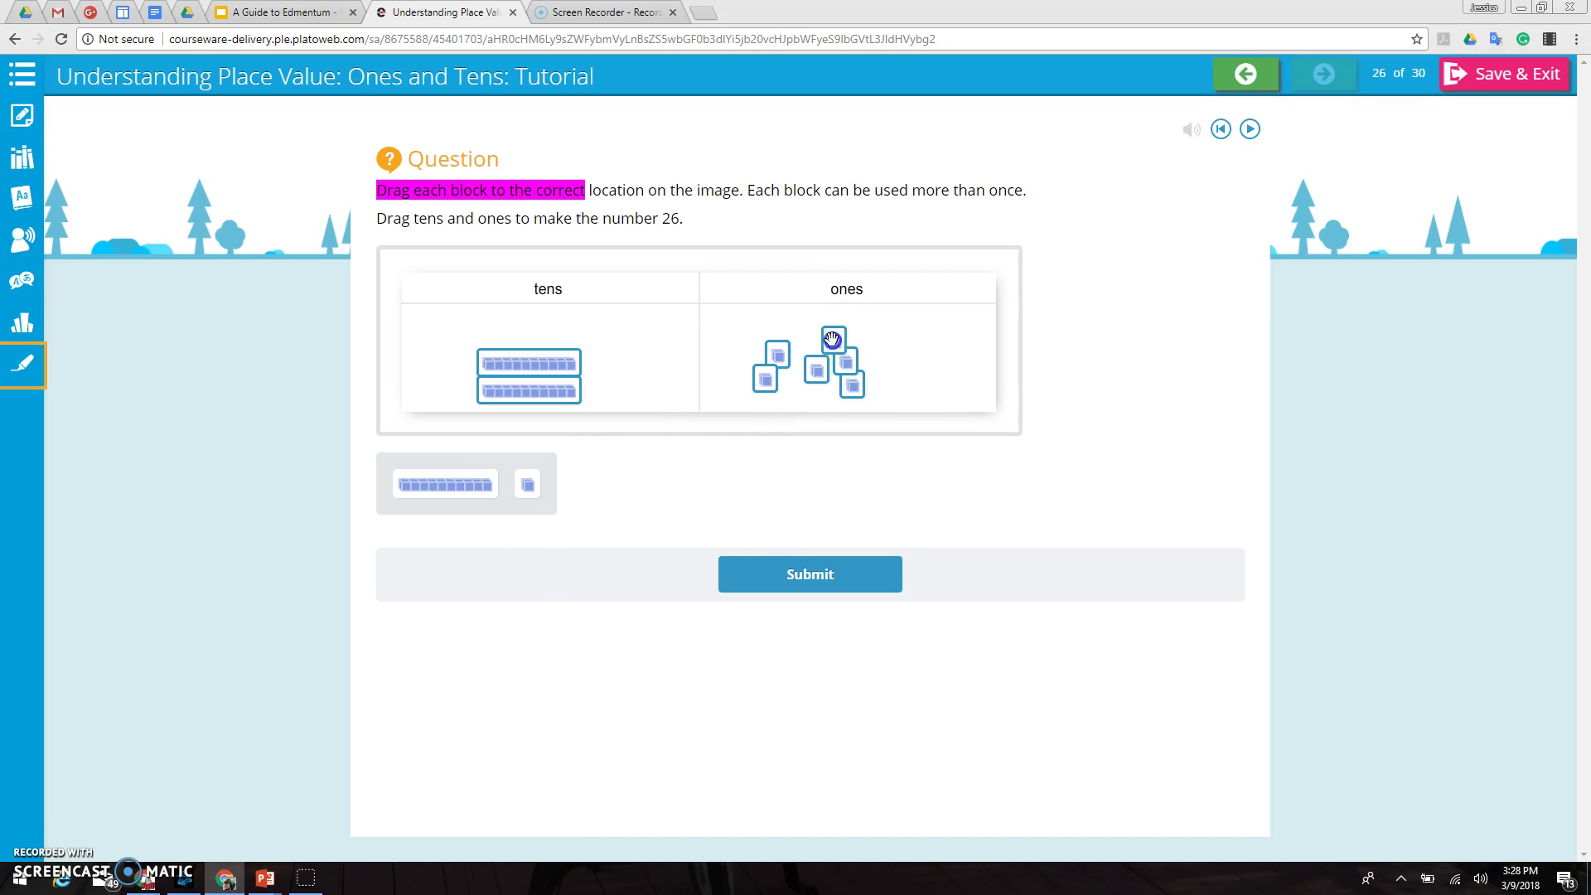
{"action": "left_click", "coordinate": [768, 574]}
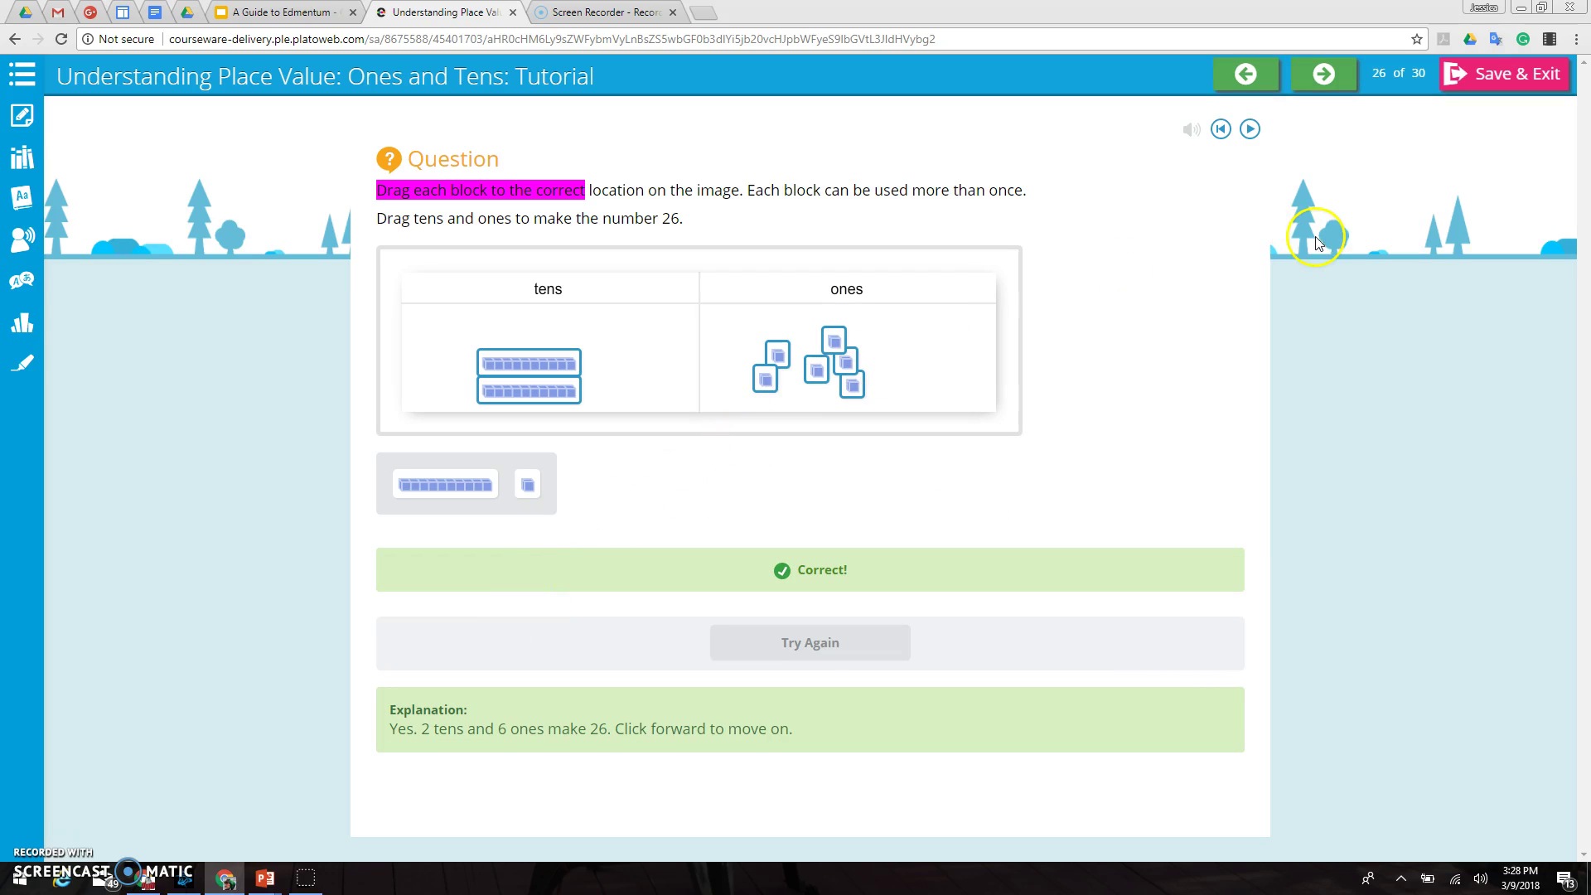
Step: Glance at the tutorial's table of contents, then choose Save & Exit
{"action": "left_click", "coordinate": [10, 77]}
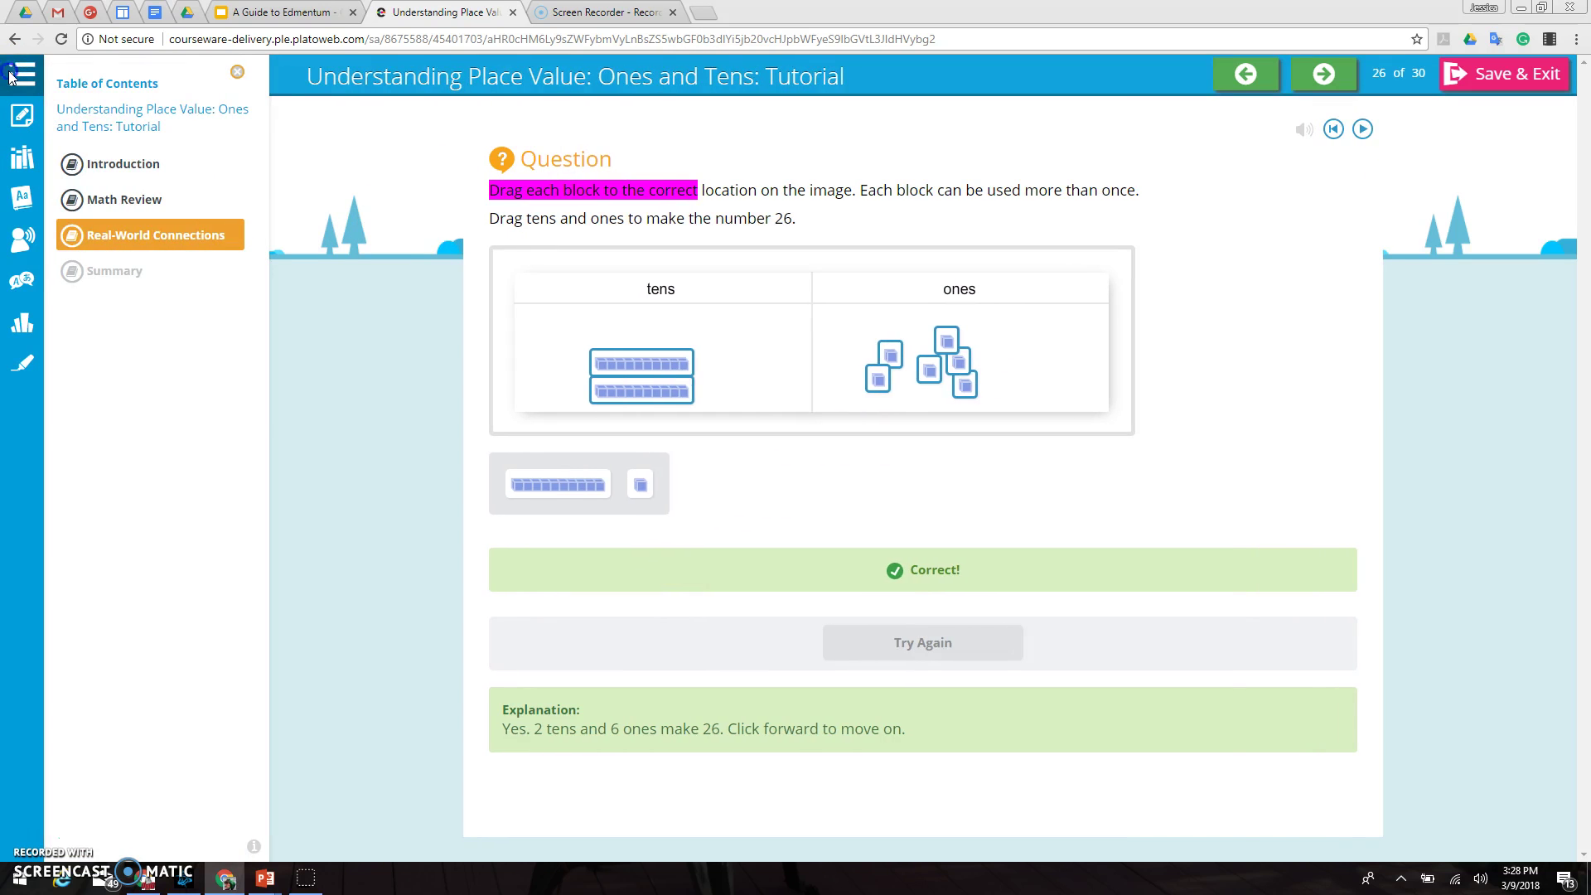
{"action": "left_click", "coordinate": [10, 77]}
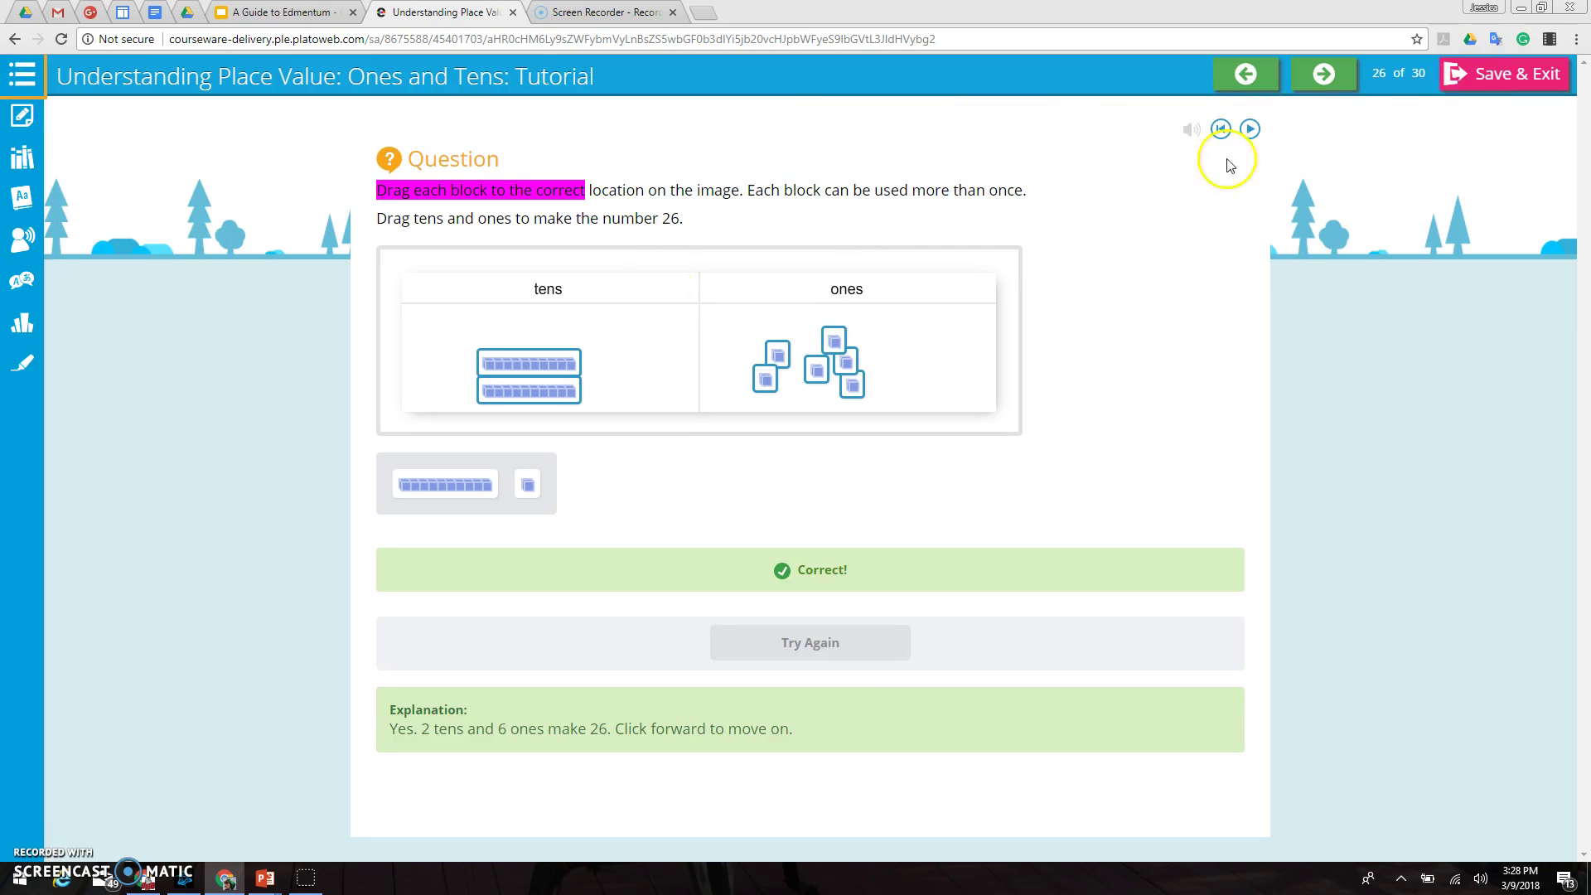
{"action": "left_click", "coordinate": [1464, 78]}
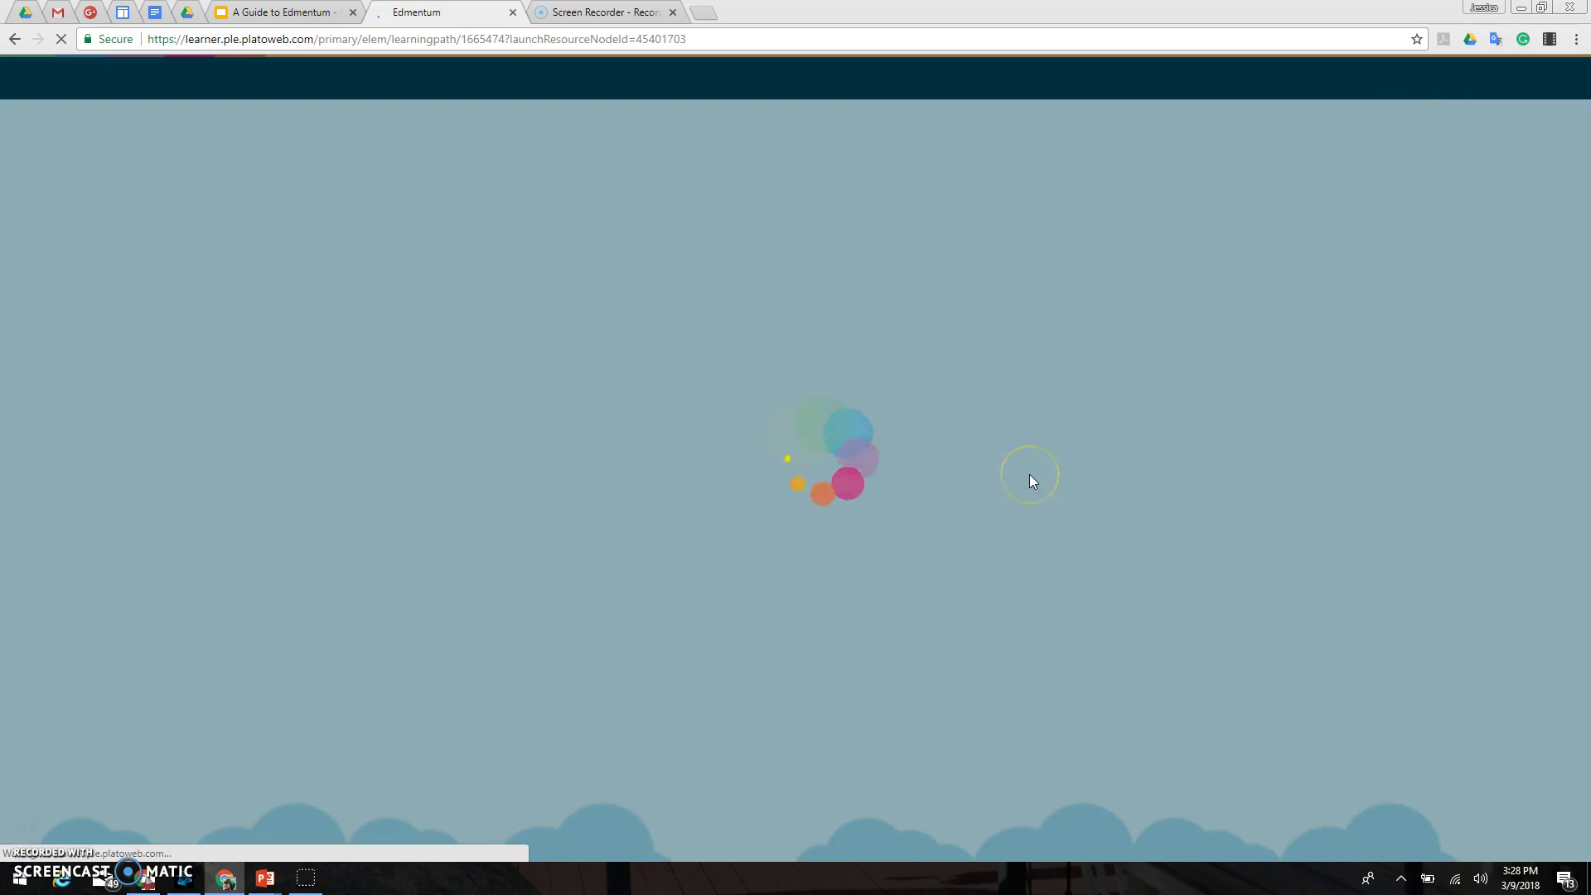
Step: Confirm saving, check progress on the place-value, Bumper Cars and Speed Bumps units, then return home
{"action": "left_click", "coordinate": [1009, 467]}
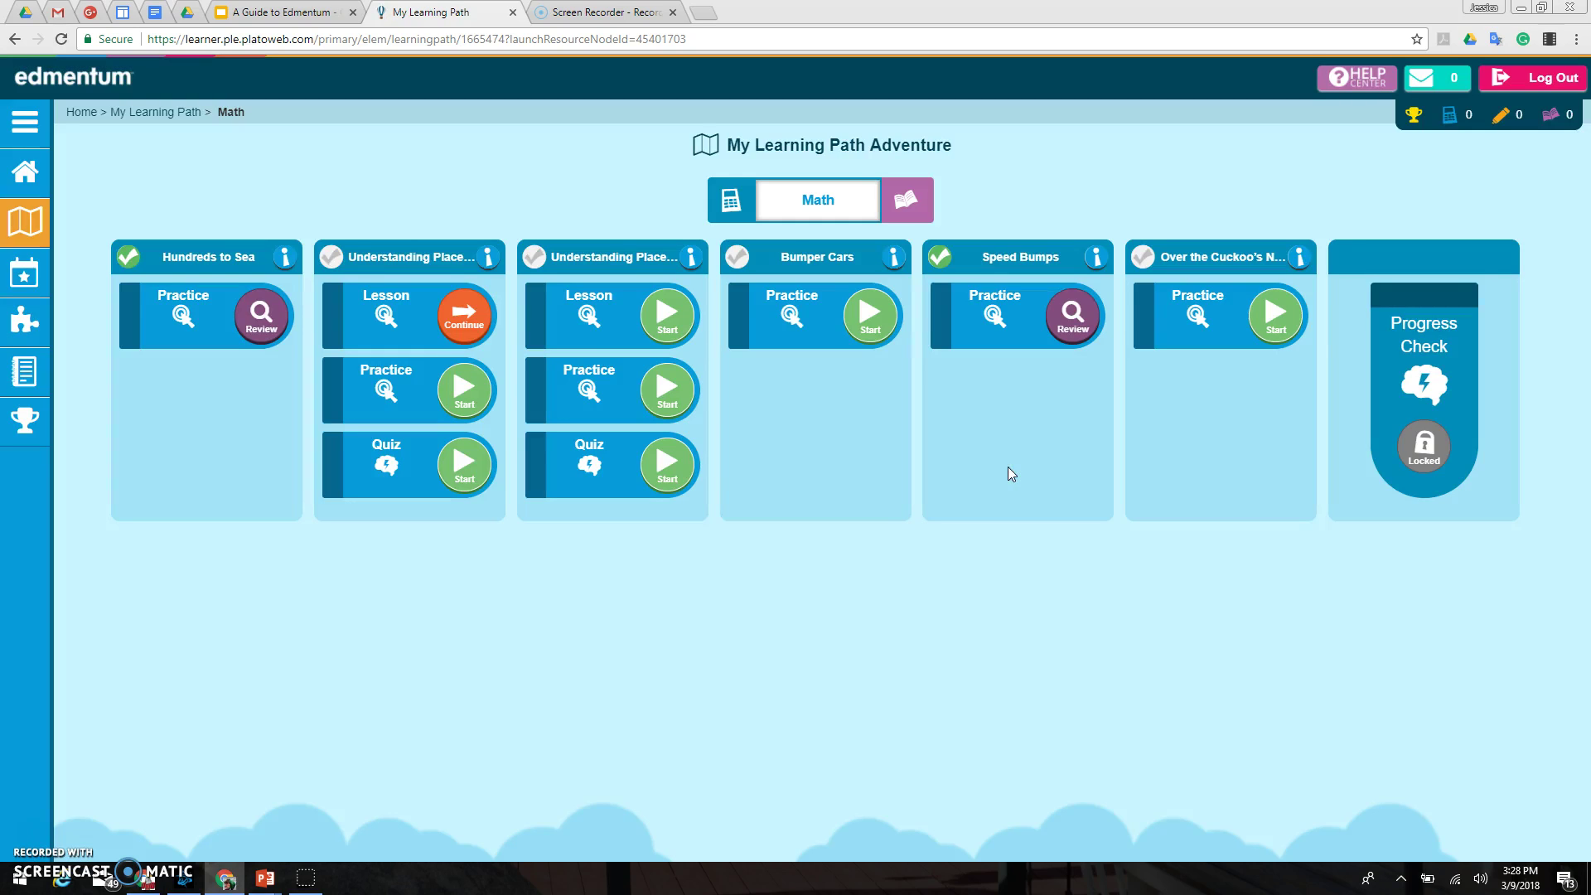
{"action": "left_click", "coordinate": [332, 257]}
{"action": "left_click", "coordinate": [446, 259]}
{"action": "left_click", "coordinate": [737, 259]}
{"action": "left_click", "coordinate": [966, 258]}
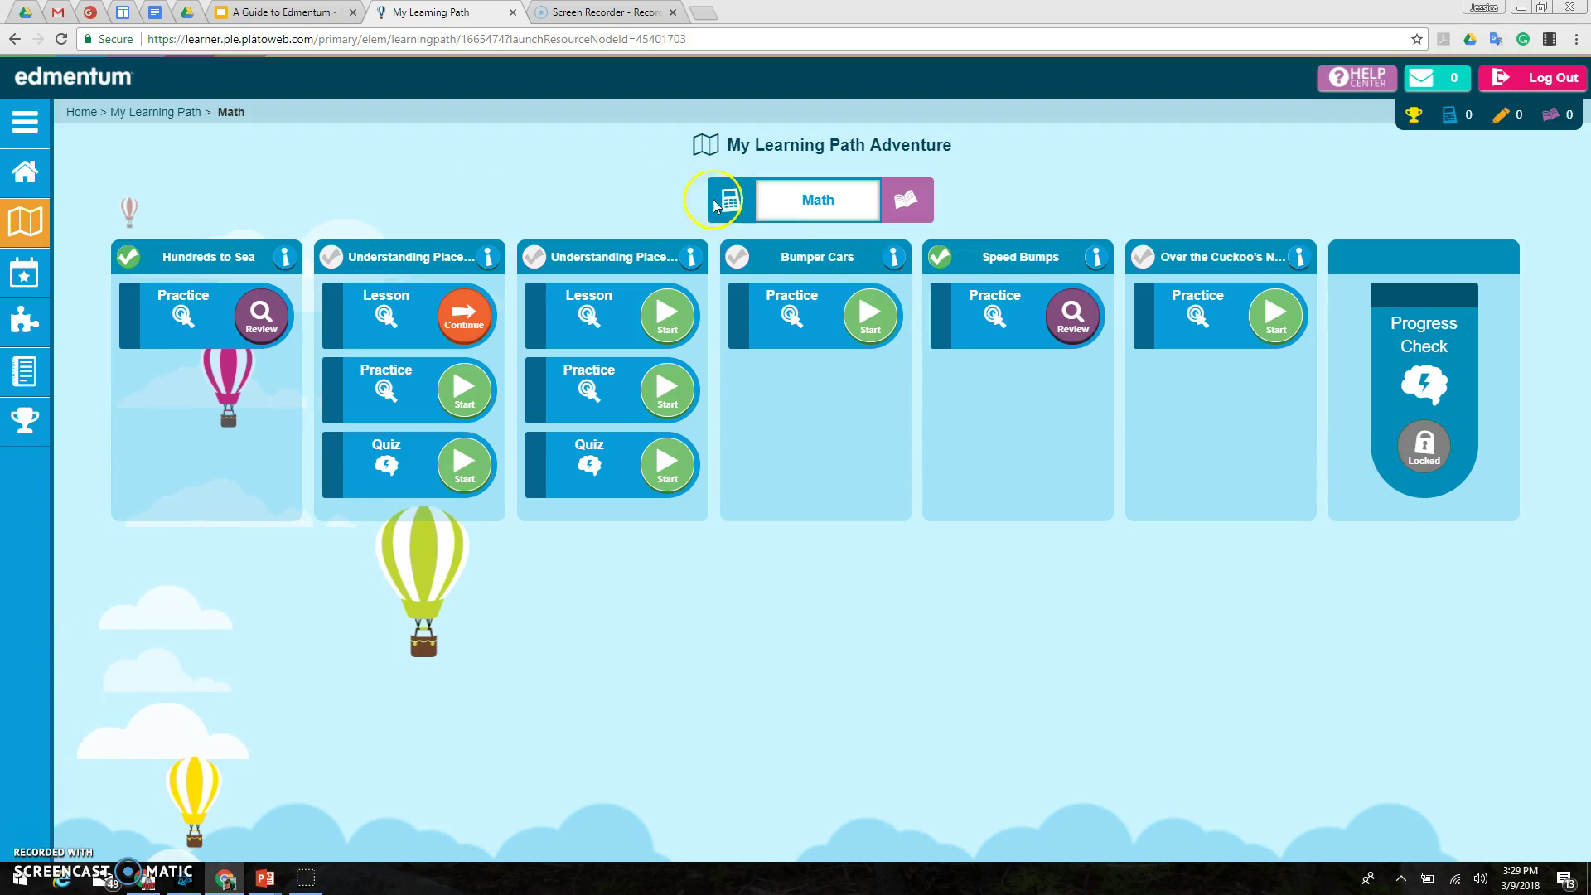
{"action": "left_click", "coordinate": [26, 181]}
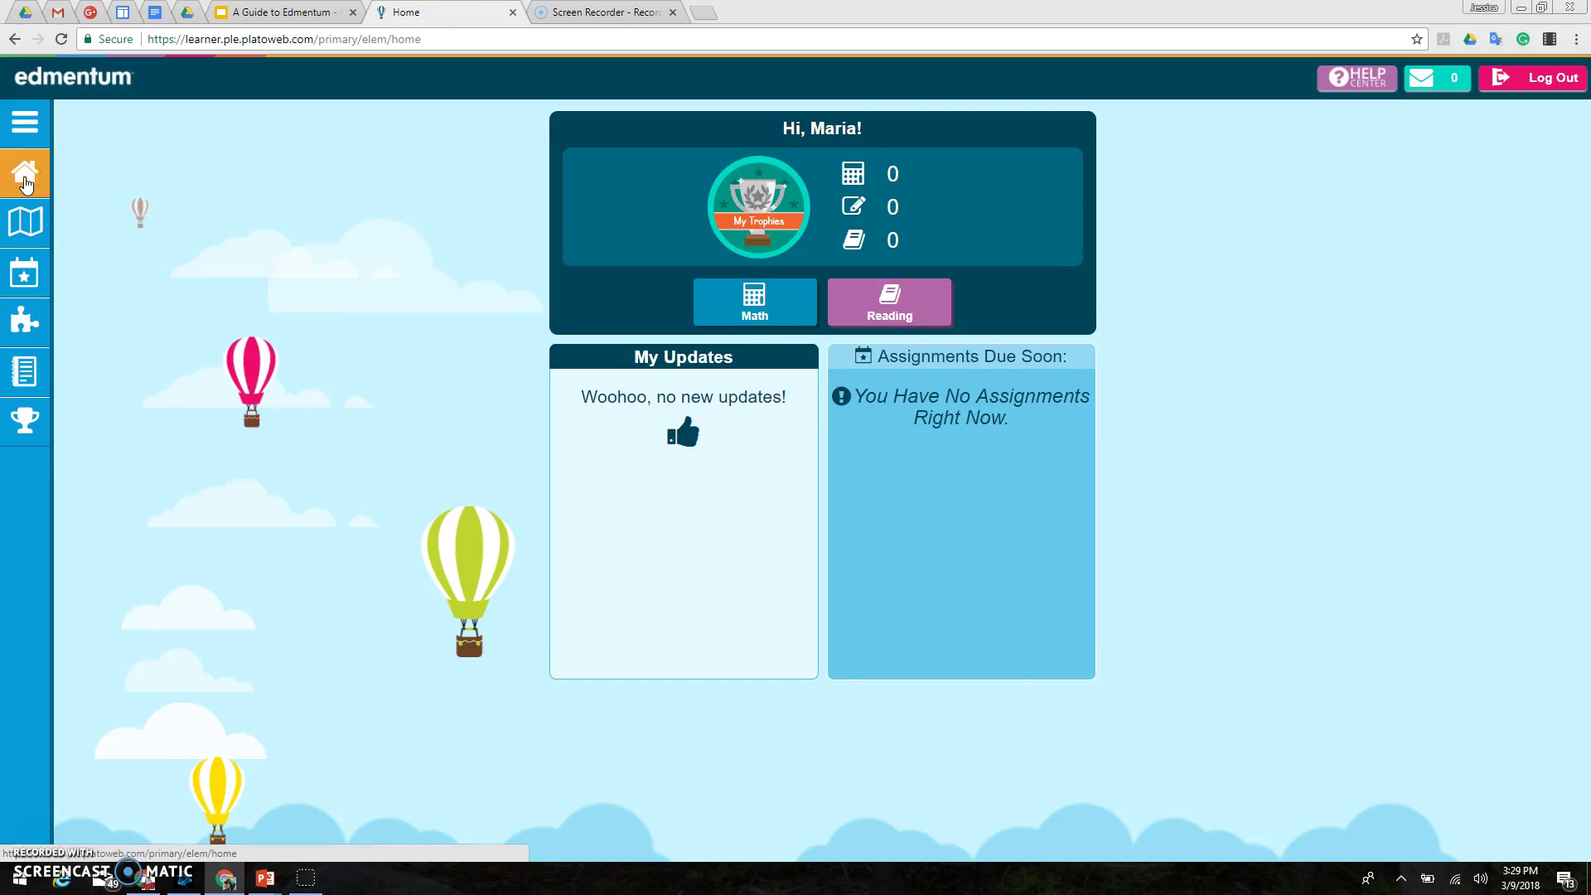
Step: Browse the Math path, then switch to Reading and view Mouse in the House's skill and domain
{"action": "left_click", "coordinate": [771, 311]}
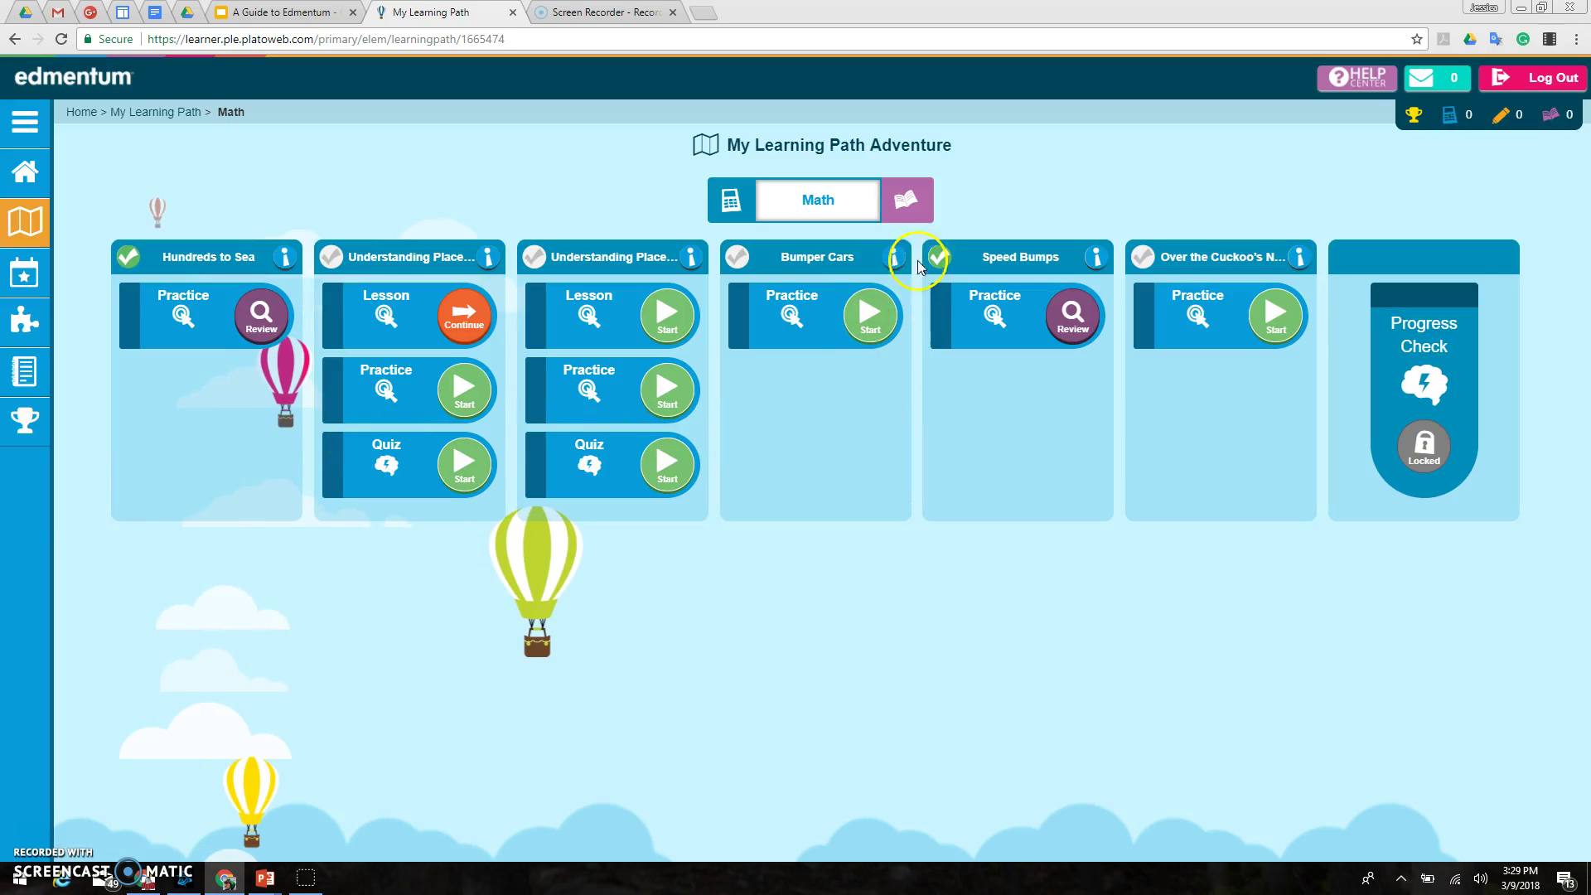
{"action": "left_click", "coordinate": [908, 207]}
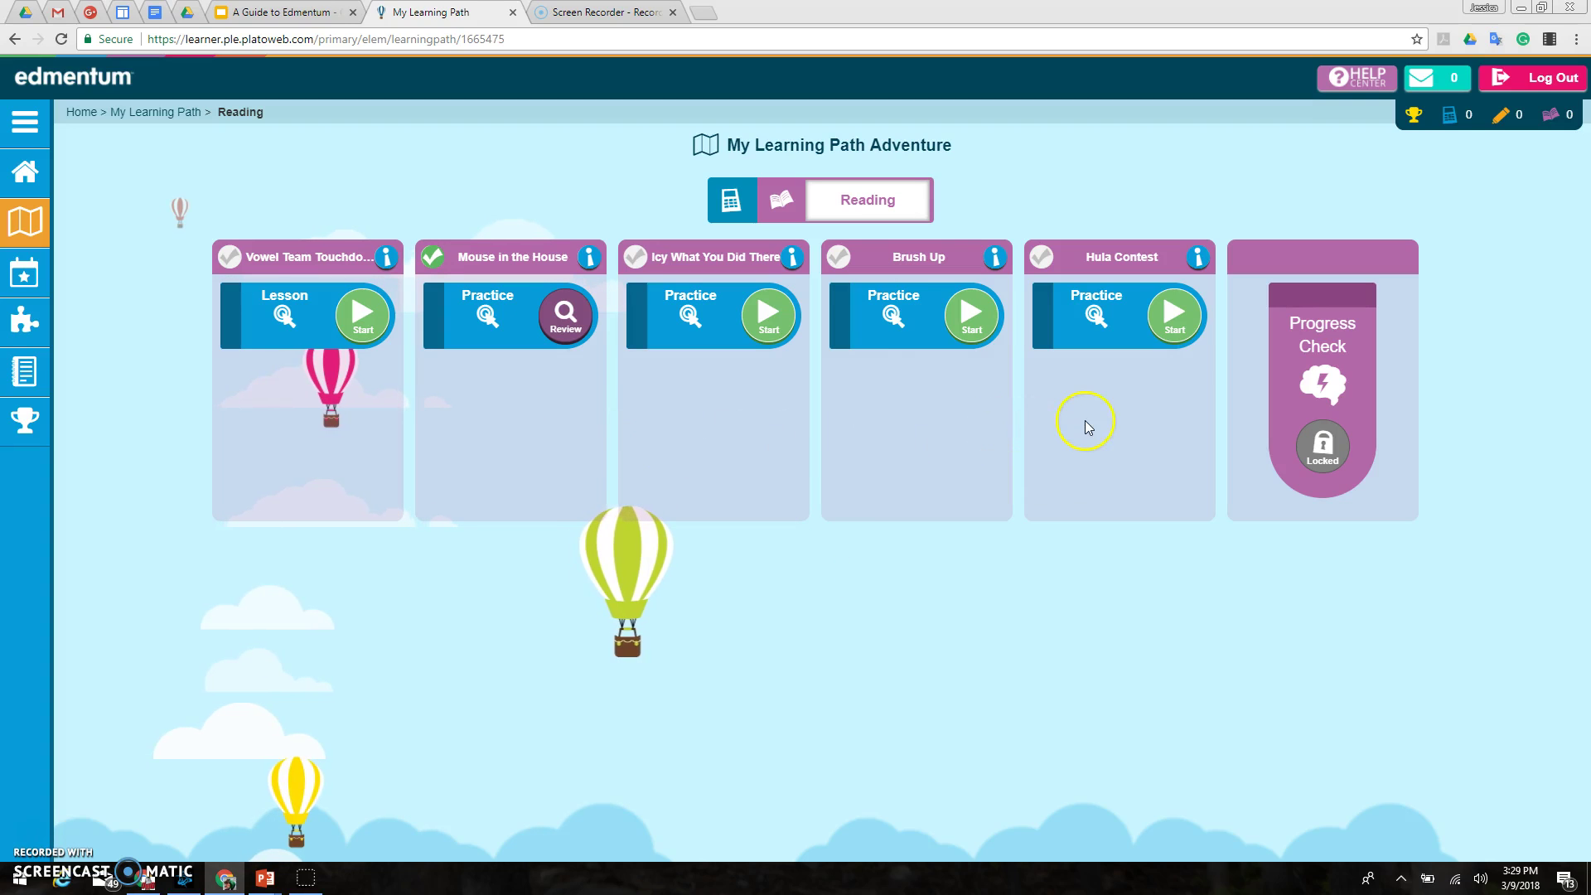
{"action": "left_click", "coordinate": [589, 257]}
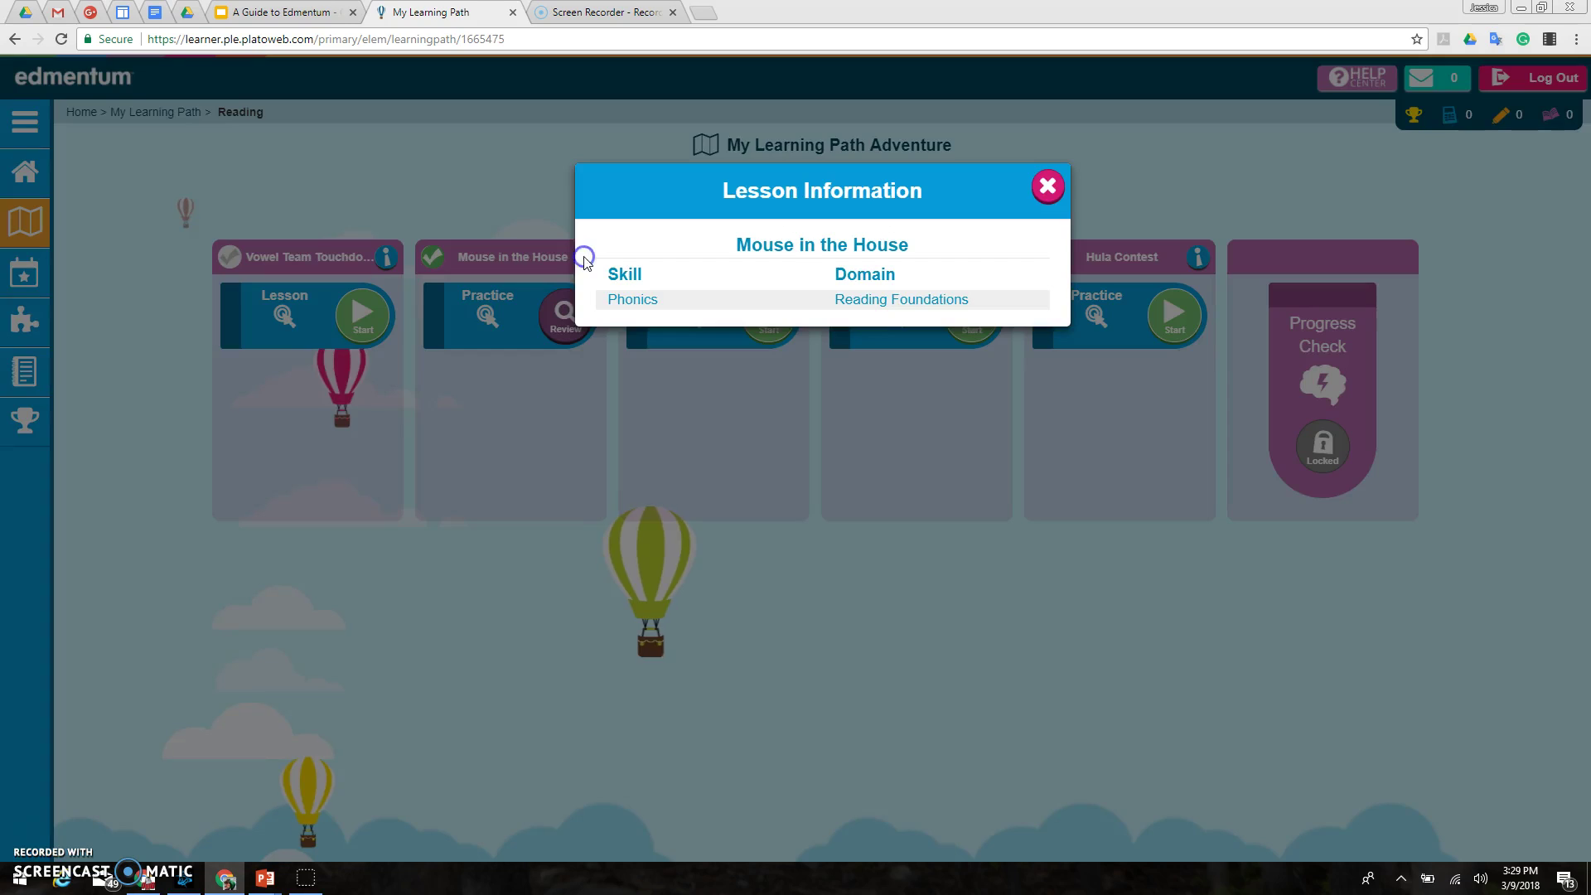
{"action": "left_click", "coordinate": [1048, 186]}
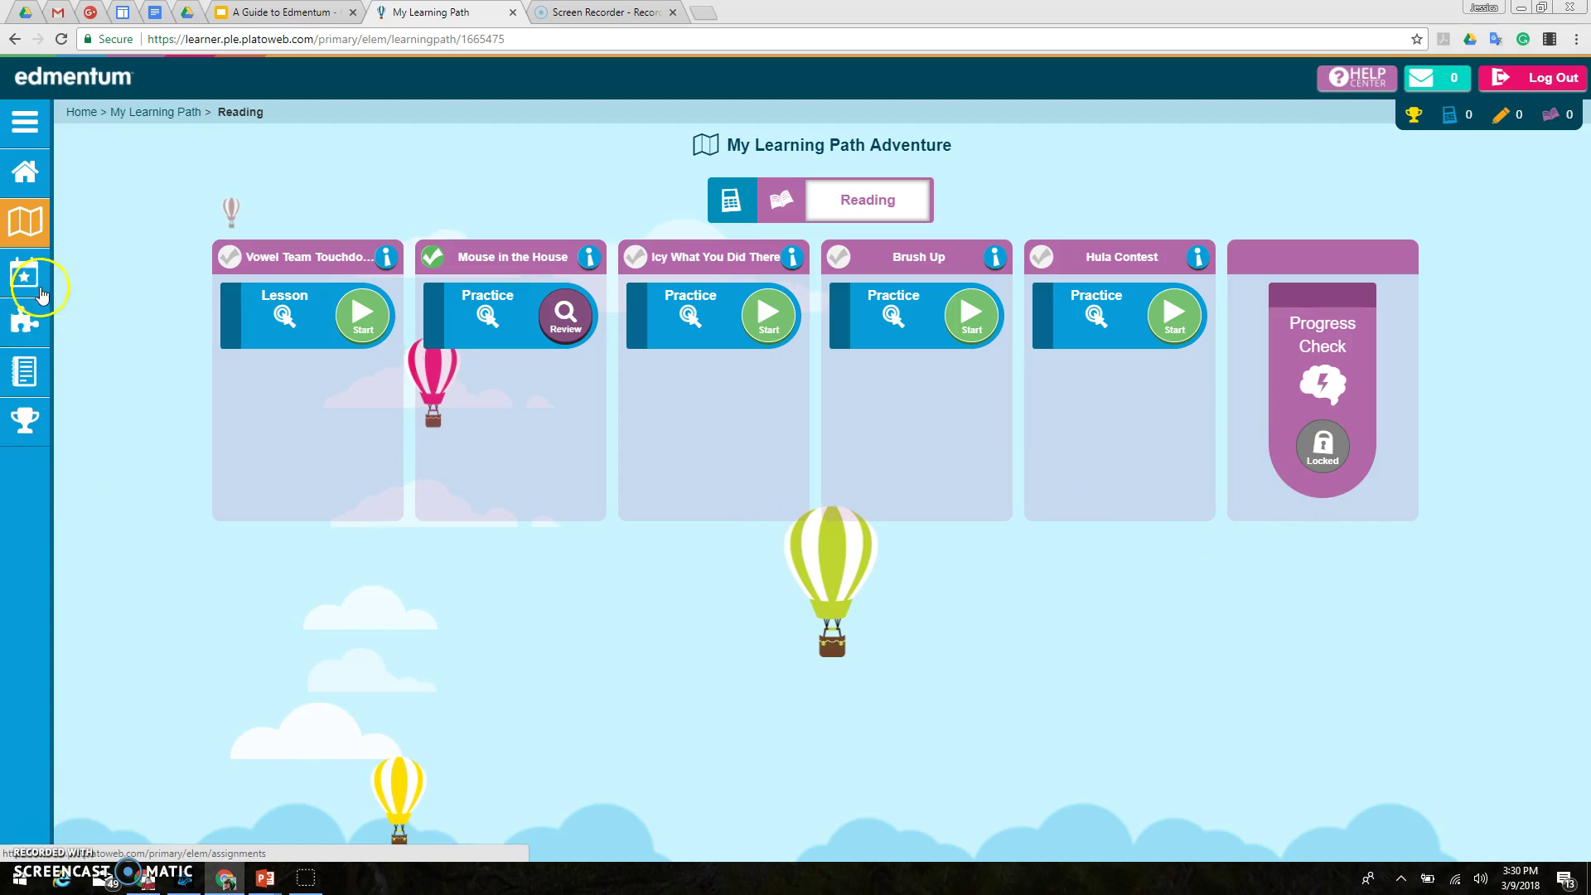
Step: Go from the Workbook to My Reward Case and page forward and back through the in-progress trophies
{"action": "left_click", "coordinate": [27, 382]}
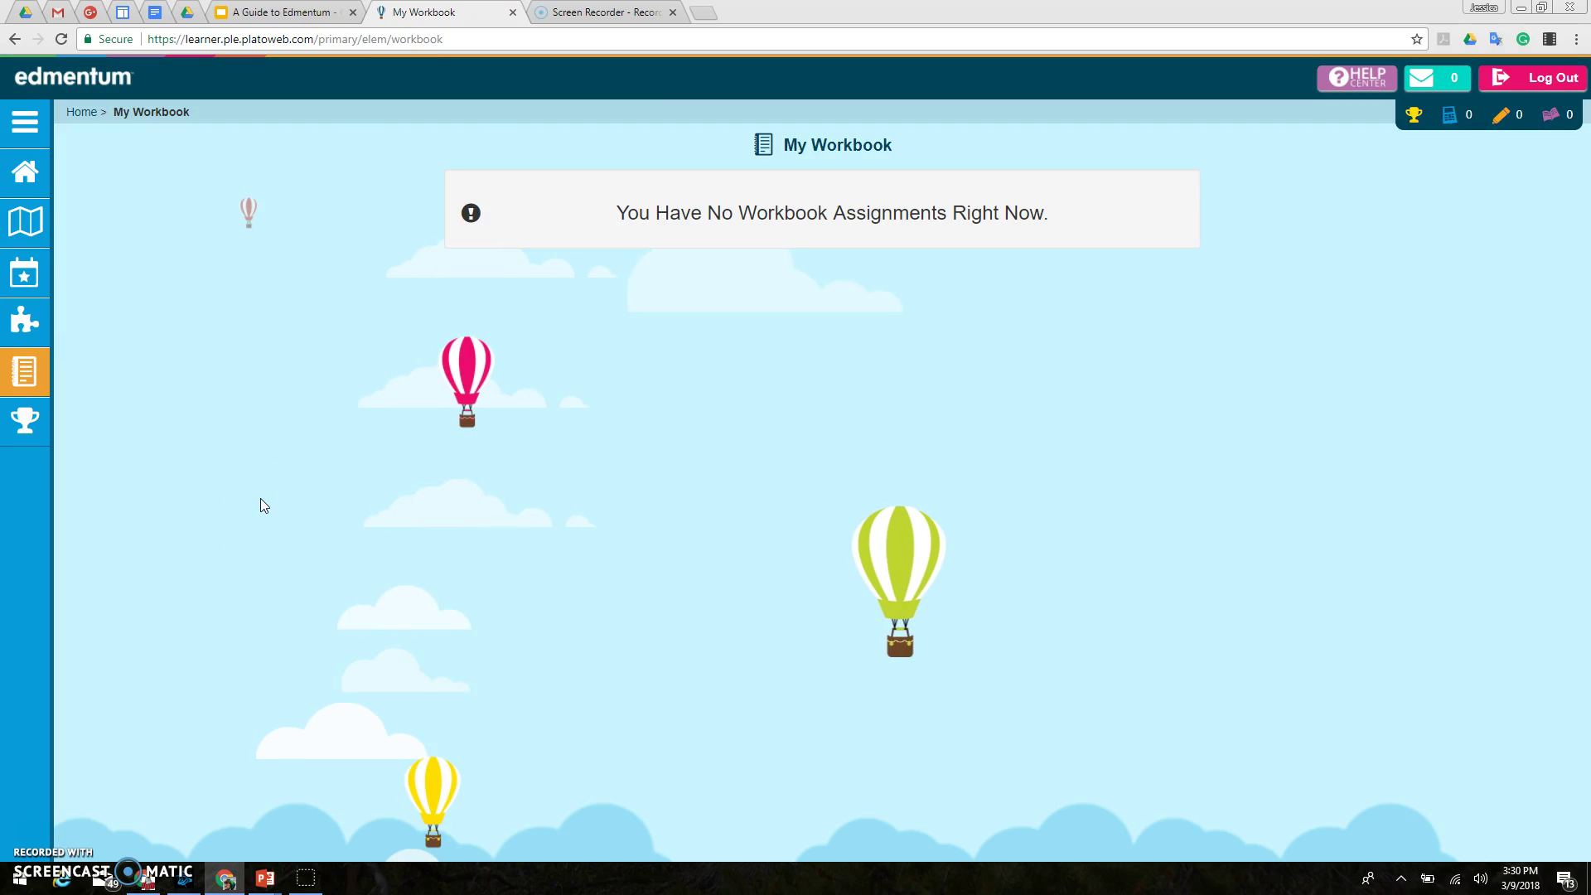
{"action": "left_click", "coordinate": [43, 417]}
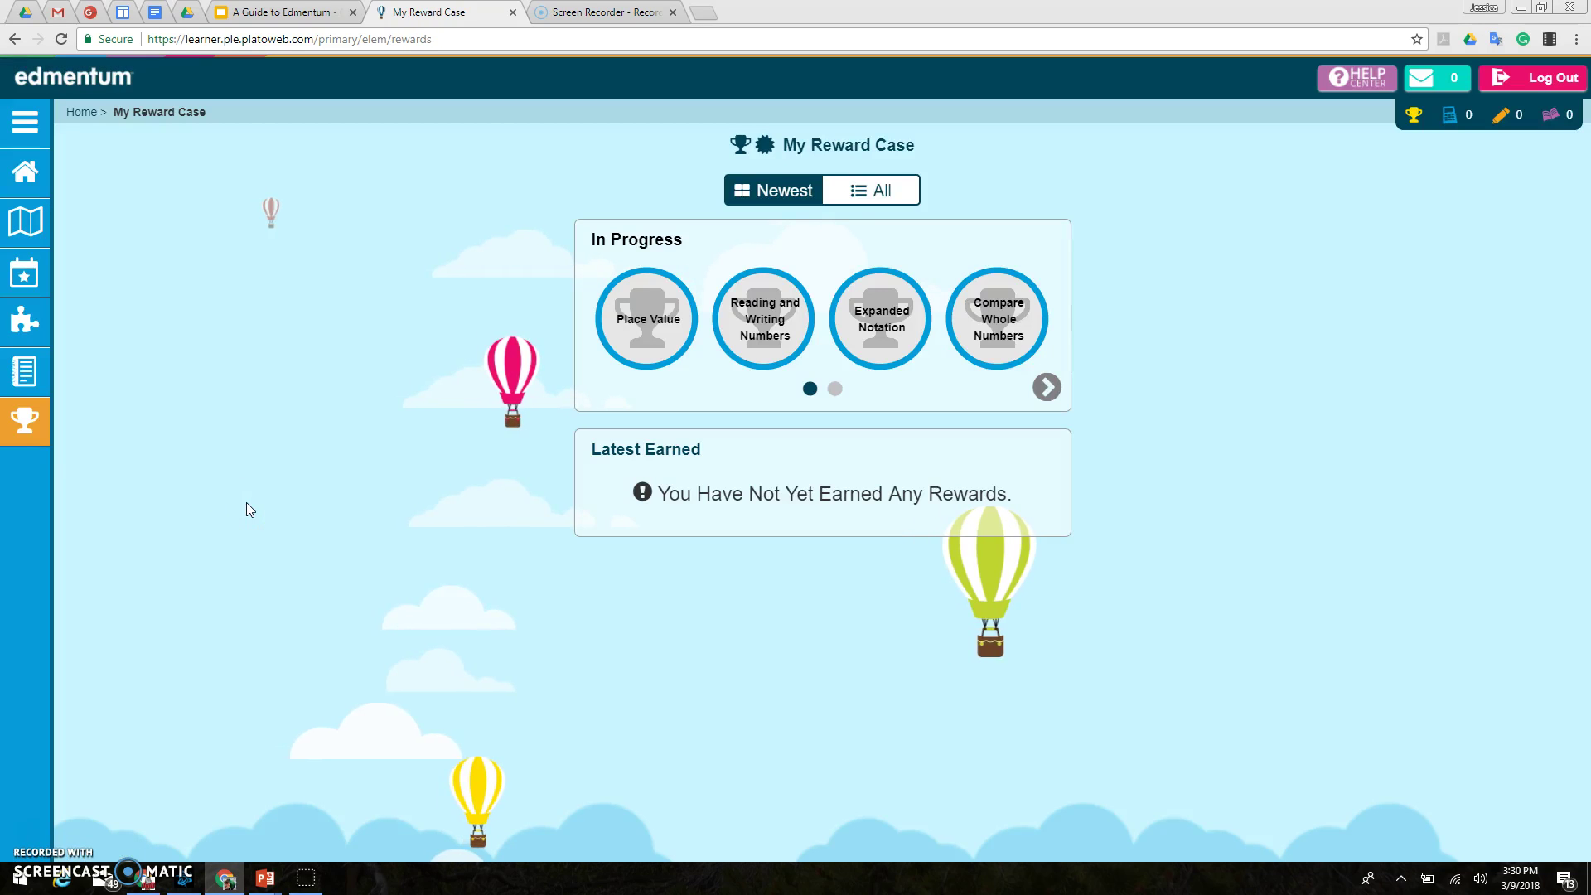
{"action": "left_click", "coordinate": [904, 603]}
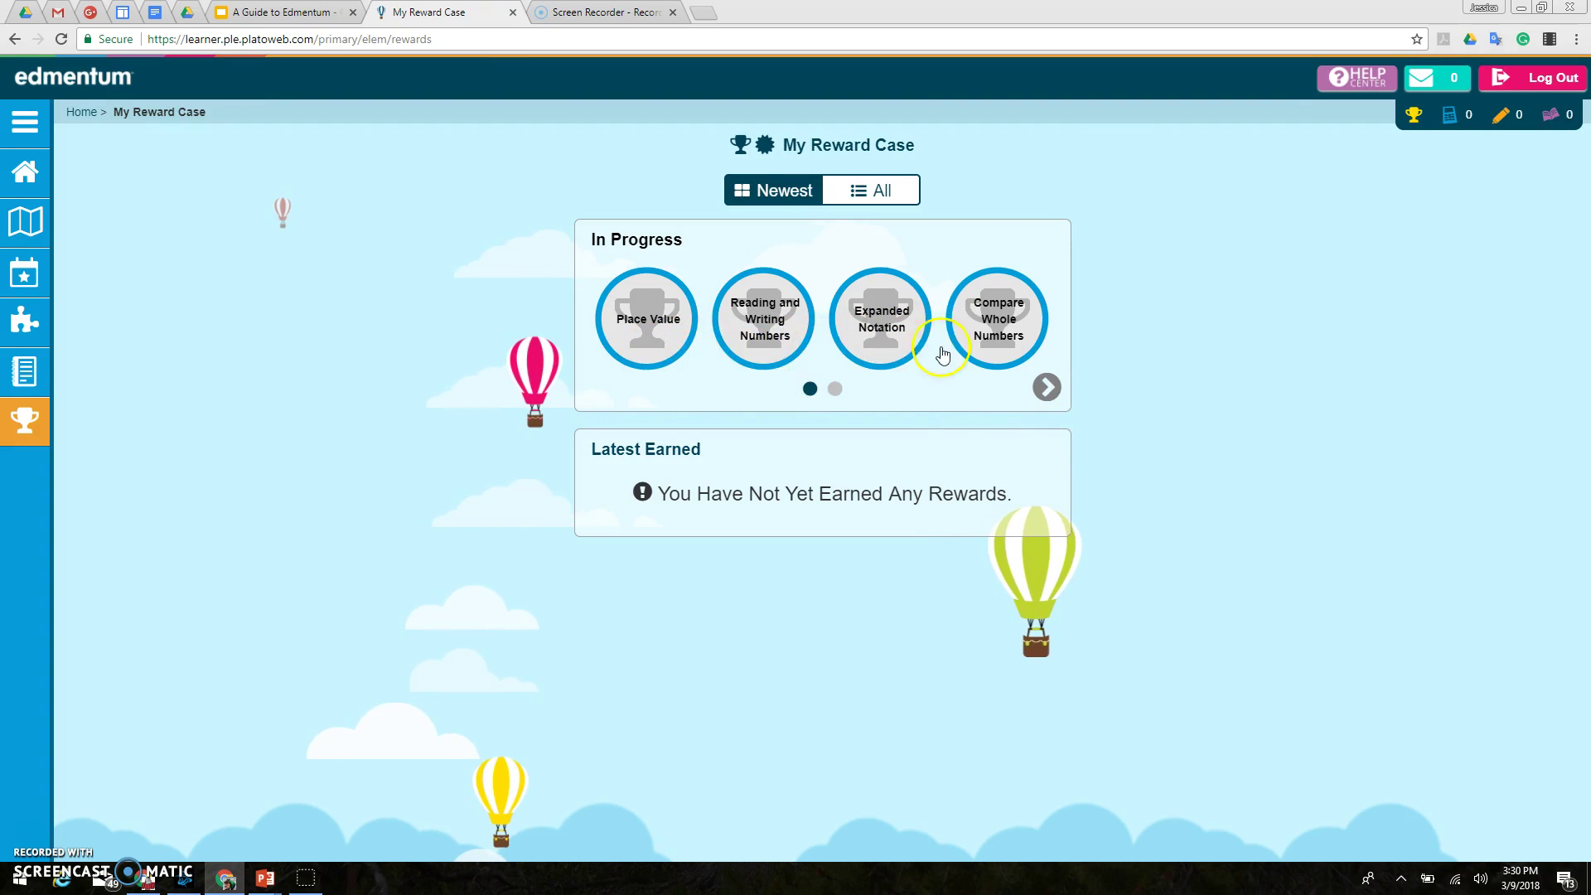
{"action": "left_click", "coordinate": [1054, 388]}
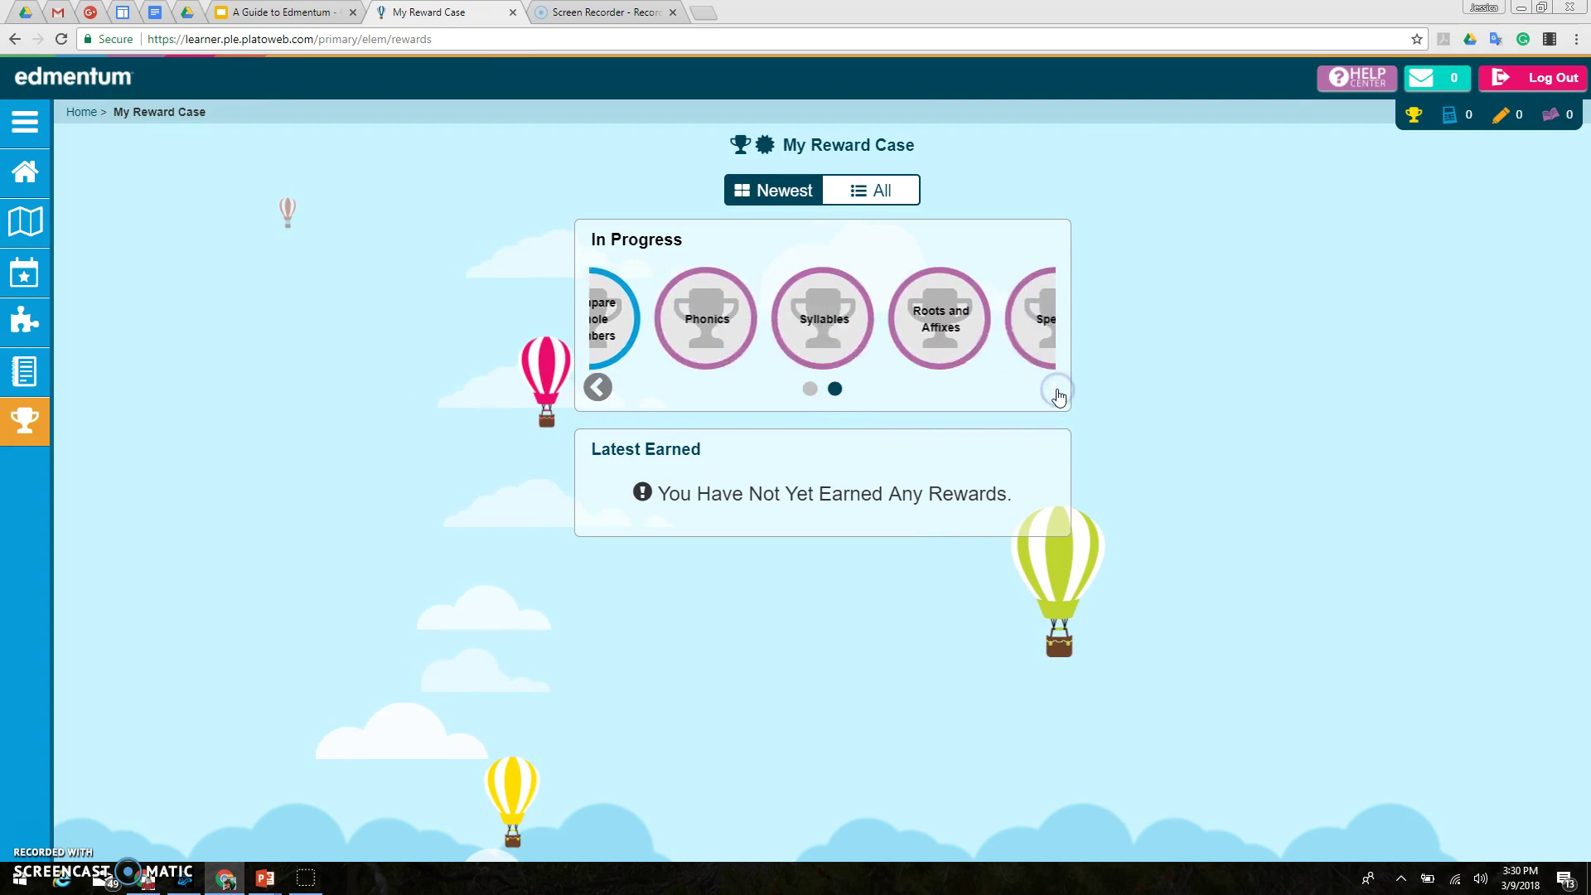
{"action": "left_click", "coordinate": [552, 584]}
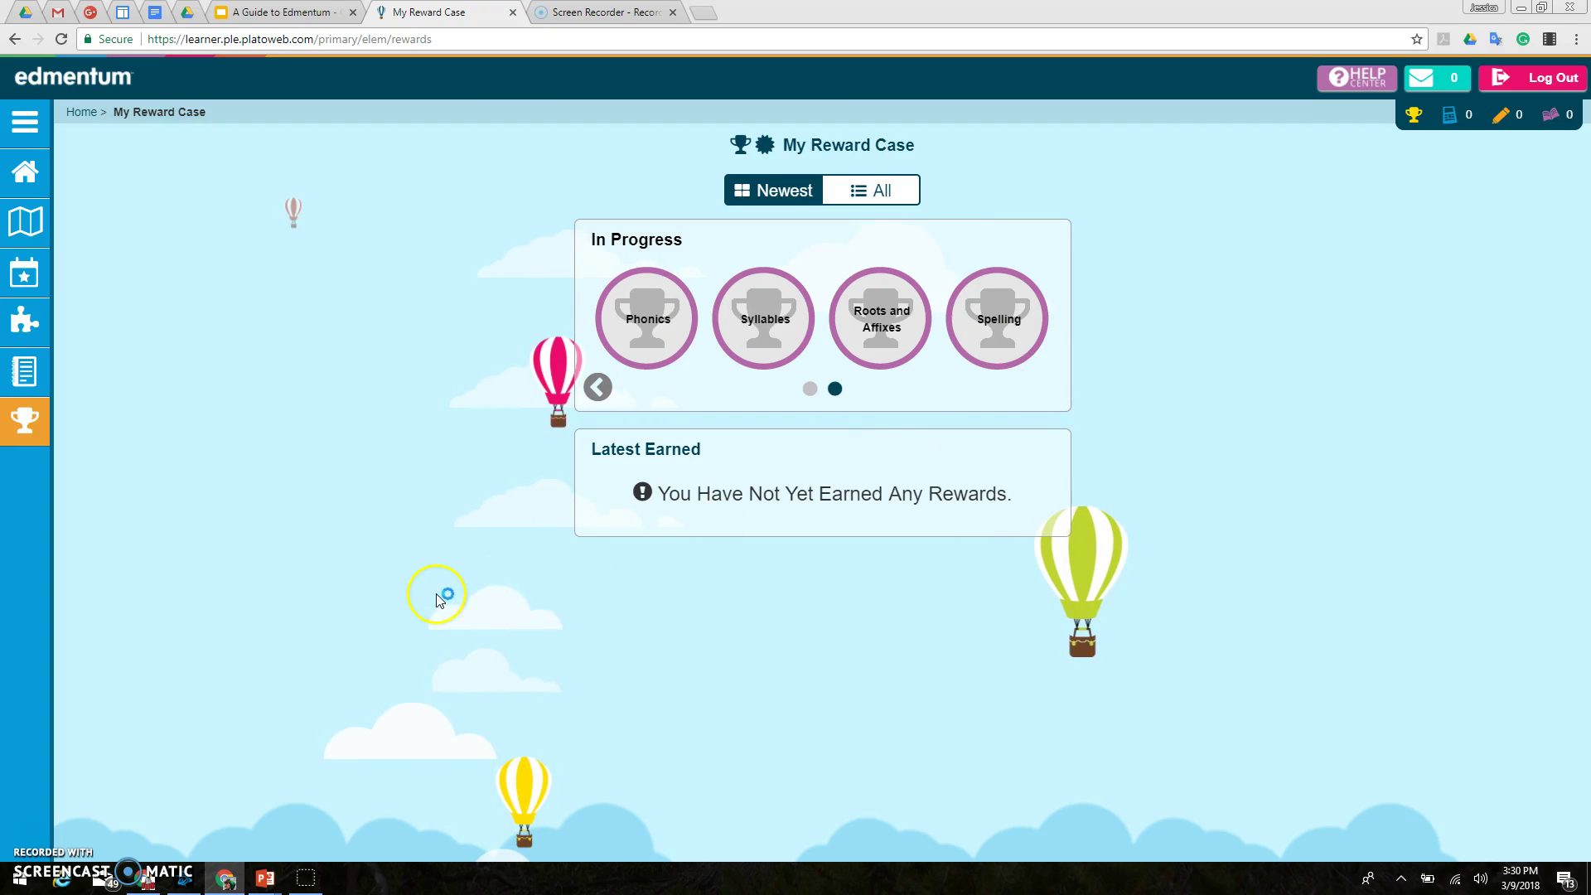
{"action": "left_click", "coordinate": [595, 396]}
{"action": "left_click", "coordinate": [474, 494]}
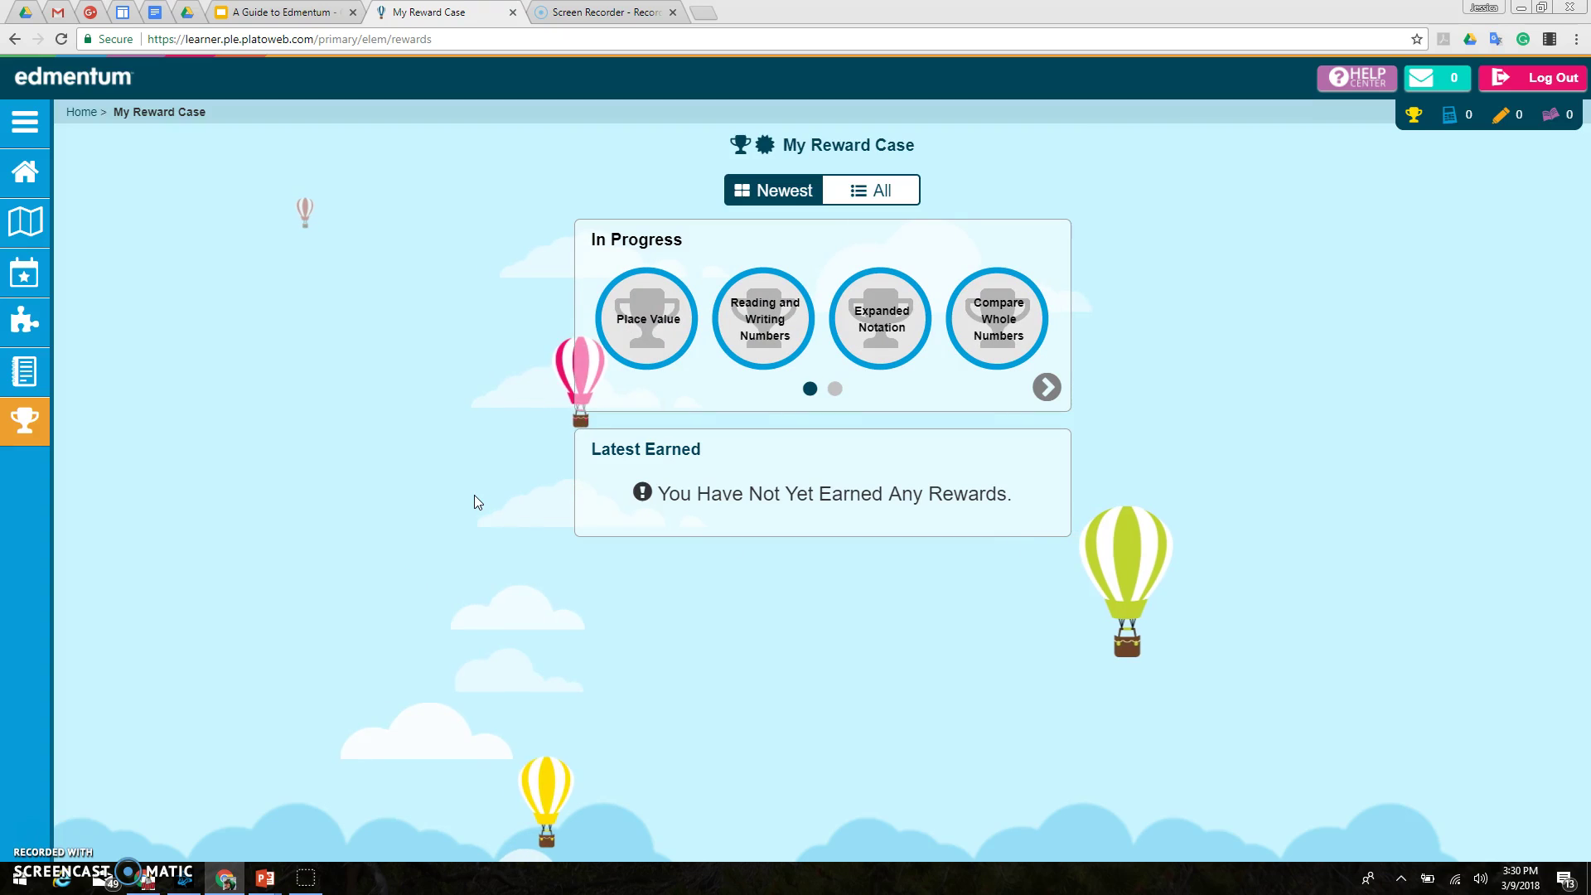
{"action": "left_click", "coordinate": [462, 528]}
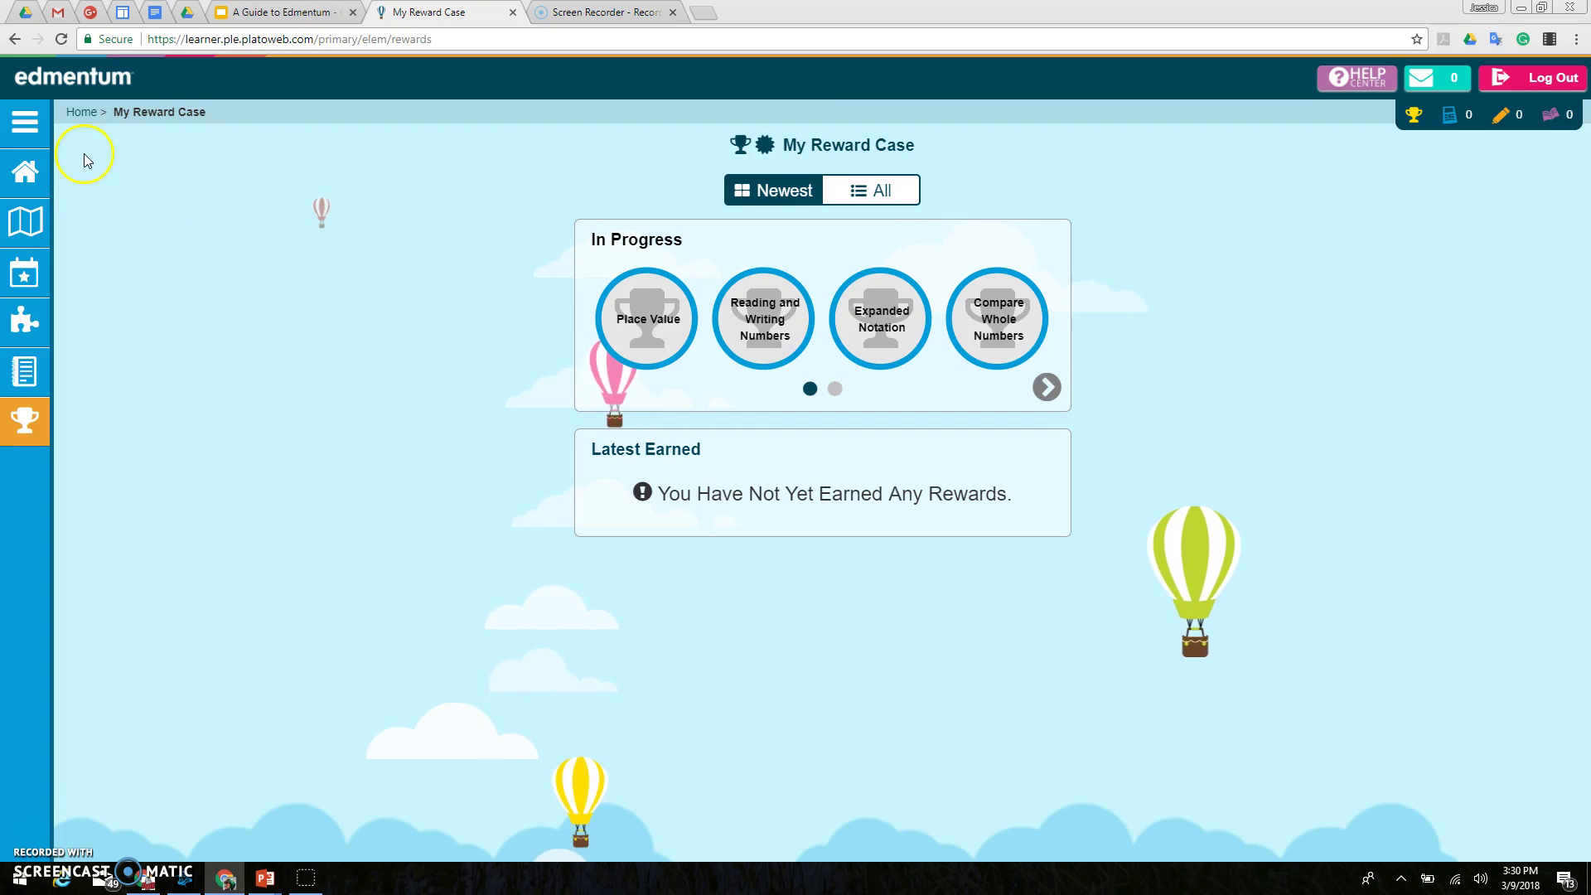
Step: Open and close the Help Center how-to panel, then go to My Messages
{"action": "left_click", "coordinate": [1337, 92]}
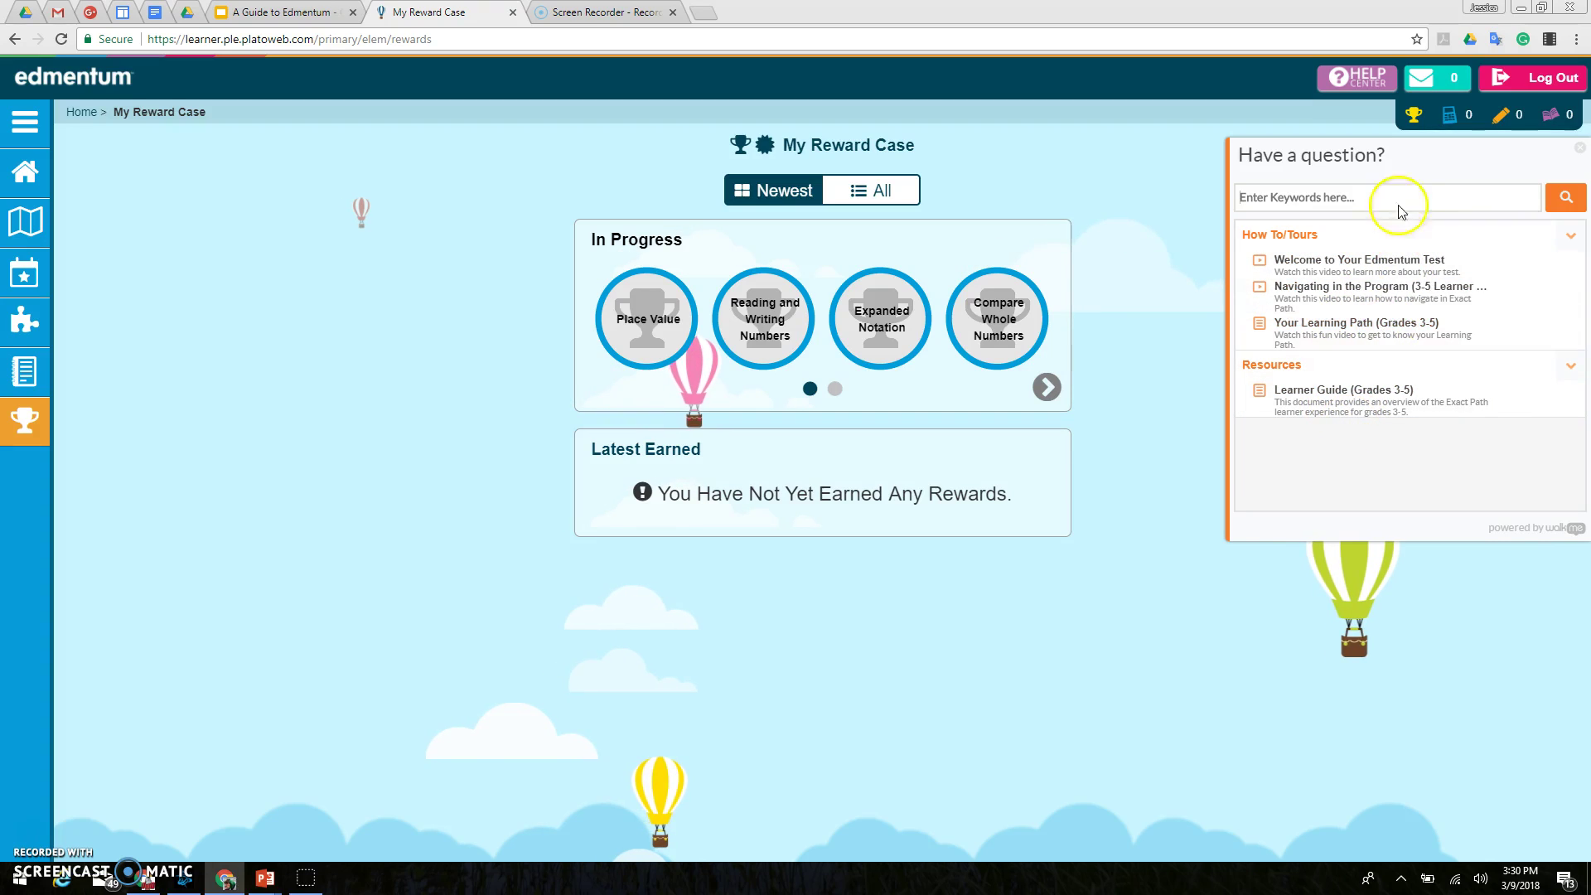
{"action": "left_click", "coordinate": [1380, 78]}
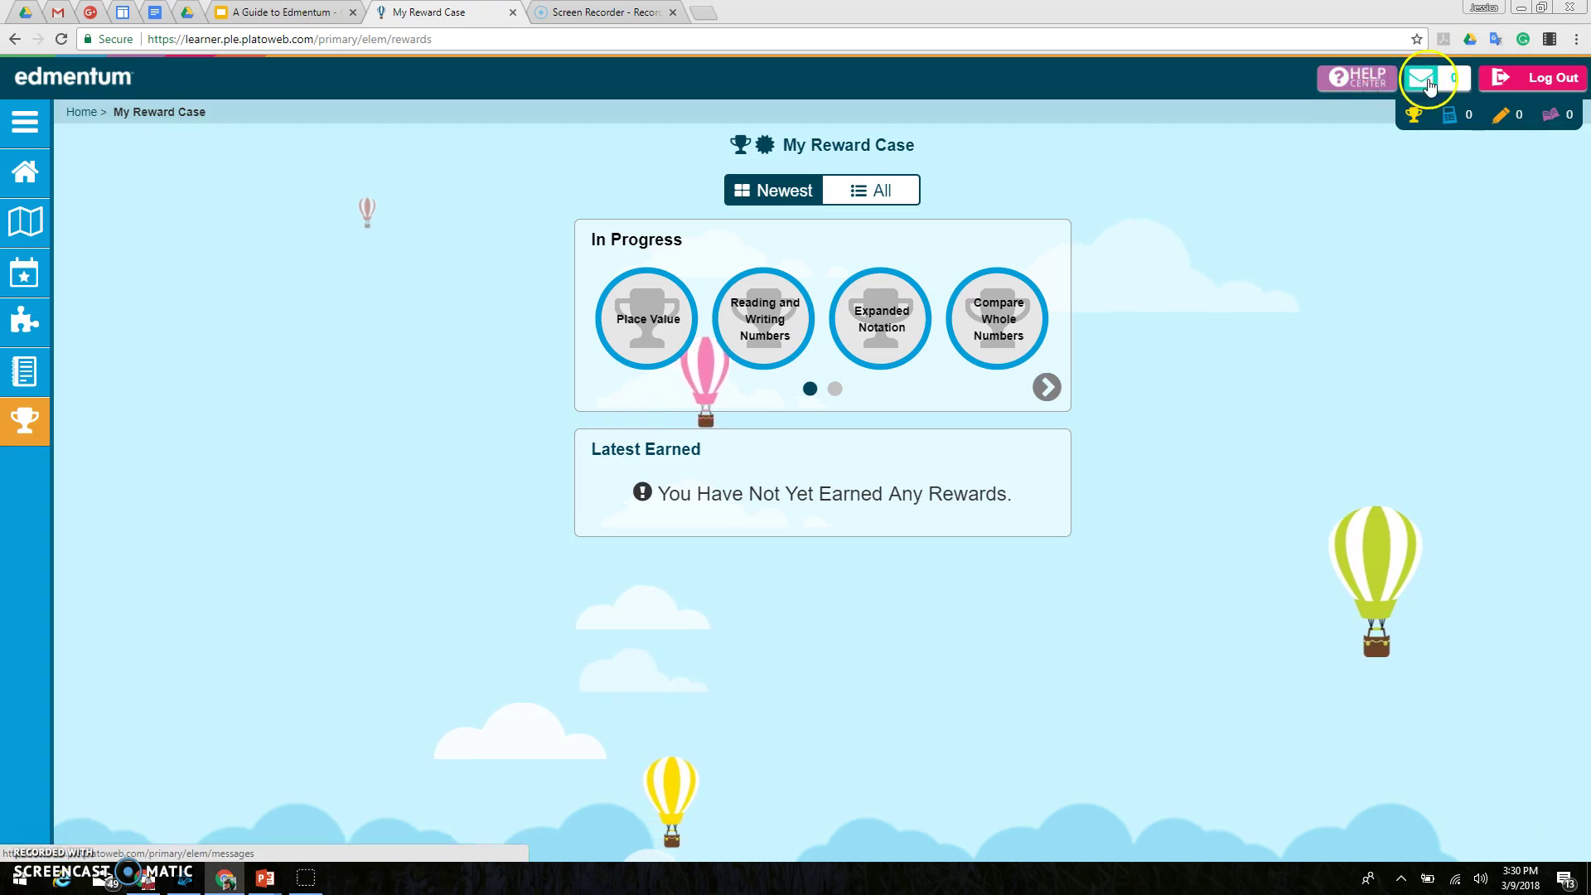
{"action": "key", "text": "alt+Left"}
{"action": "left_click", "coordinate": [1424, 79]}
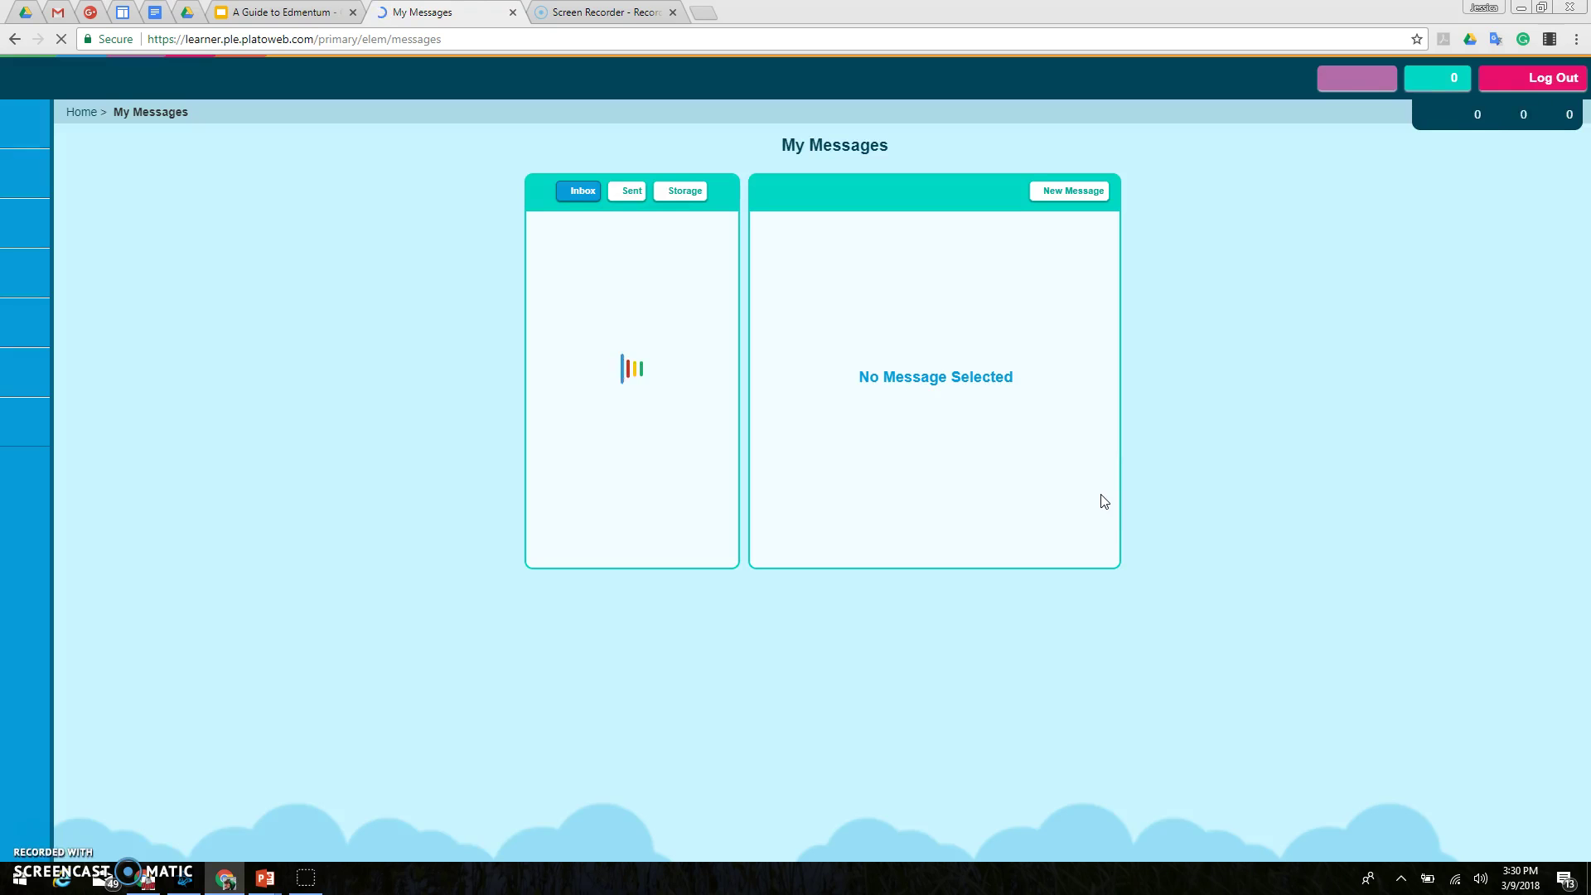
{"action": "left_click", "coordinate": [1088, 501]}
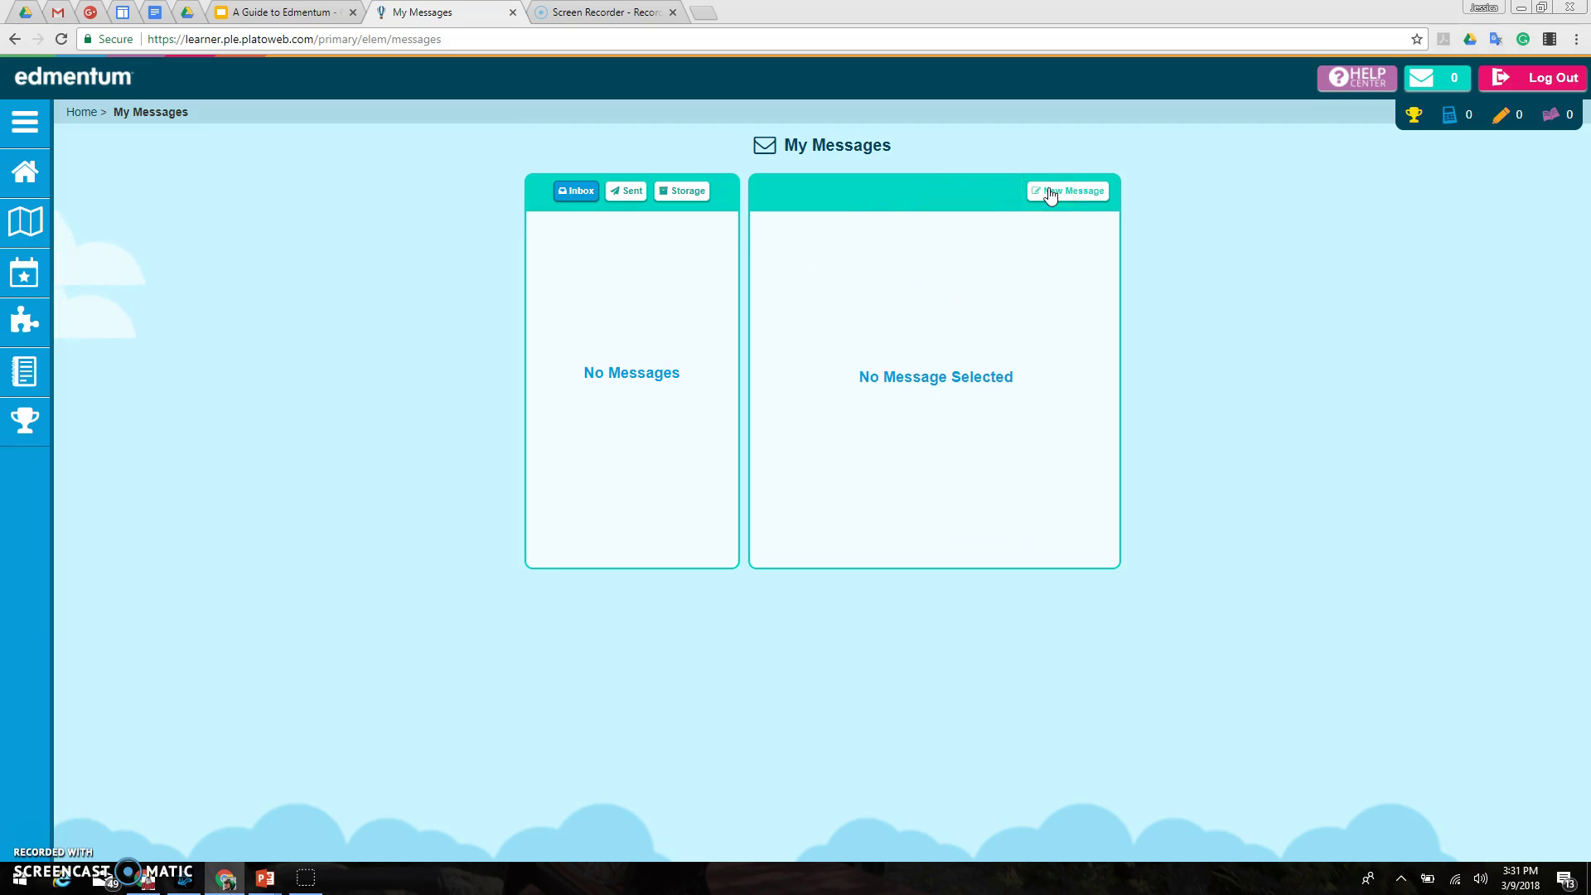
Step: Start a new message and select the teacher as its recipient
{"action": "left_click", "coordinate": [1041, 196]}
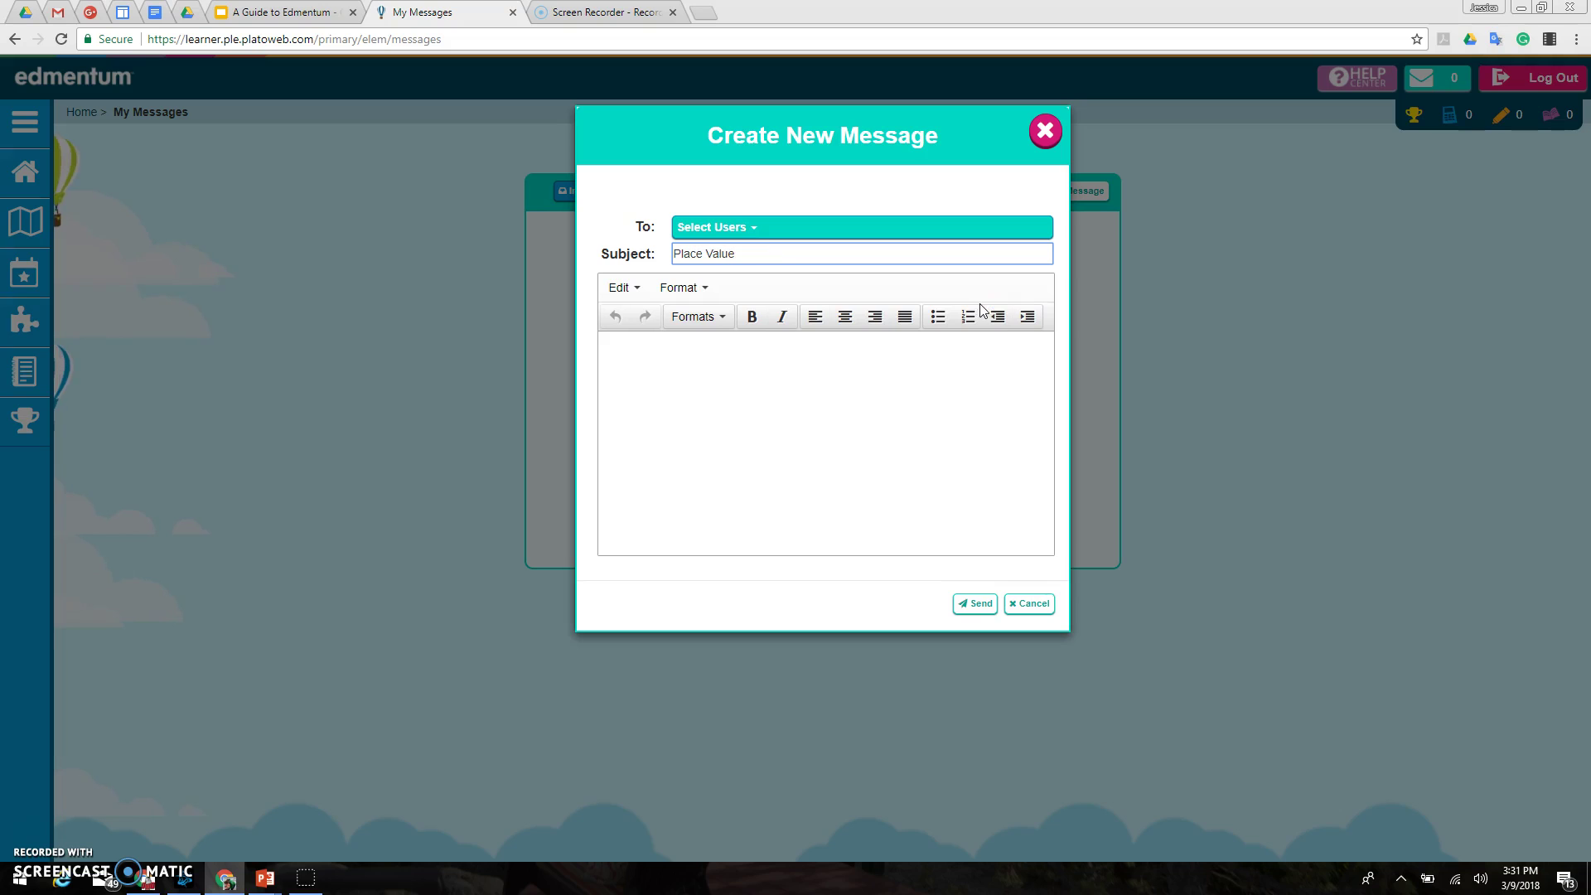
{"action": "left_click", "coordinate": [757, 233]}
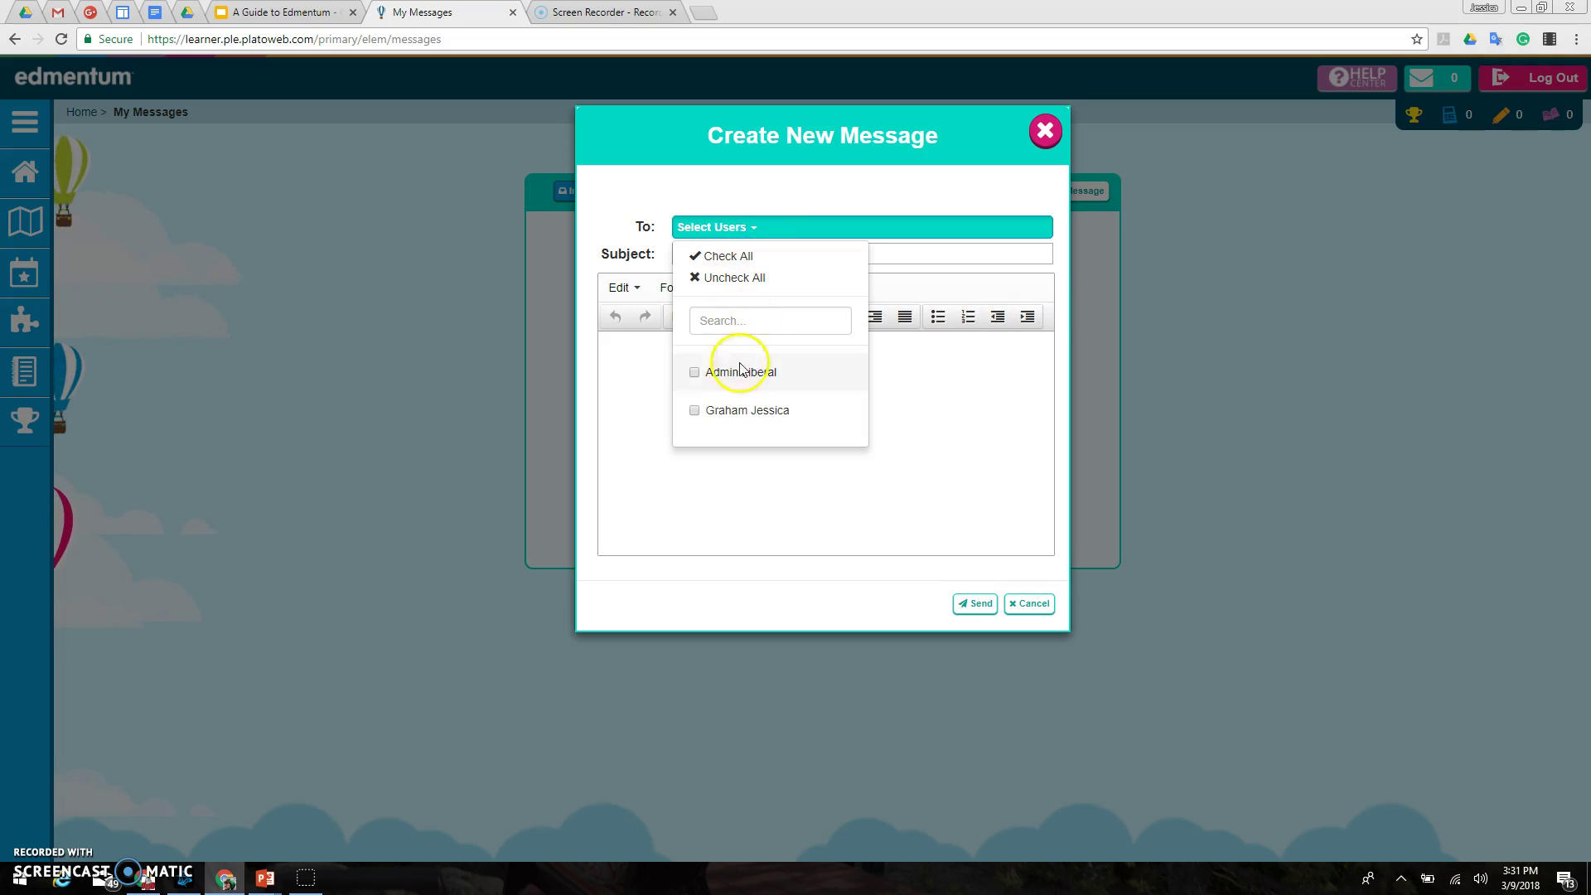
{"action": "left_click", "coordinate": [721, 417]}
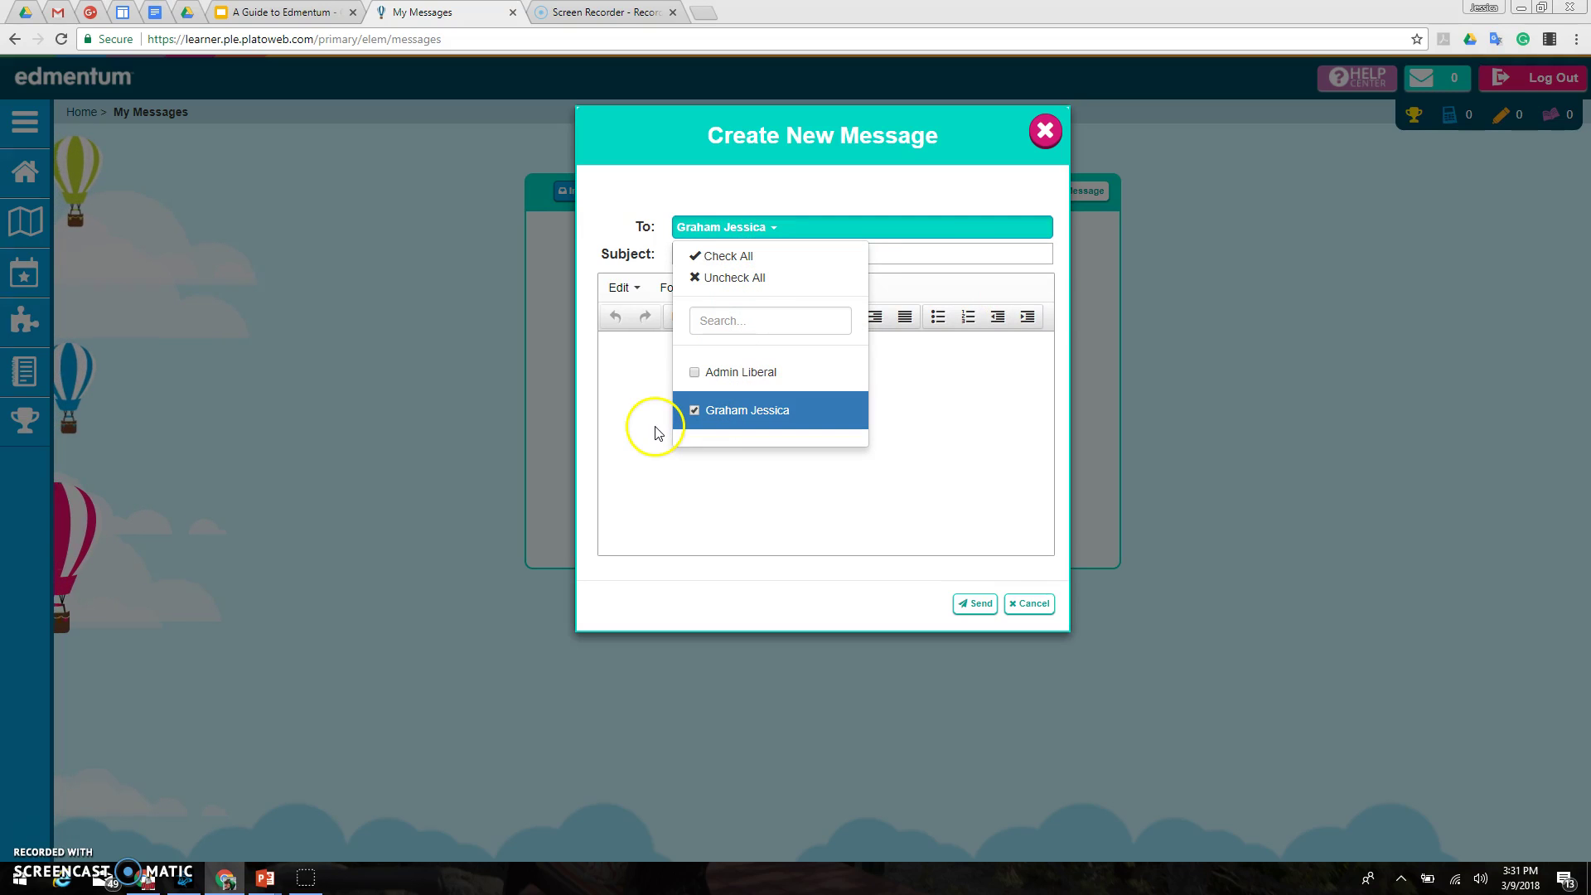
{"action": "left_click", "coordinate": [778, 222]}
{"action": "left_click", "coordinate": [601, 418]}
Step: Write 'I am confused about using place value blocks', send it, dismiss the confirmation, and go Home
{"action": "left_click", "coordinate": [643, 371]}
{"action": "type", "text": "I am confused about using pla"}
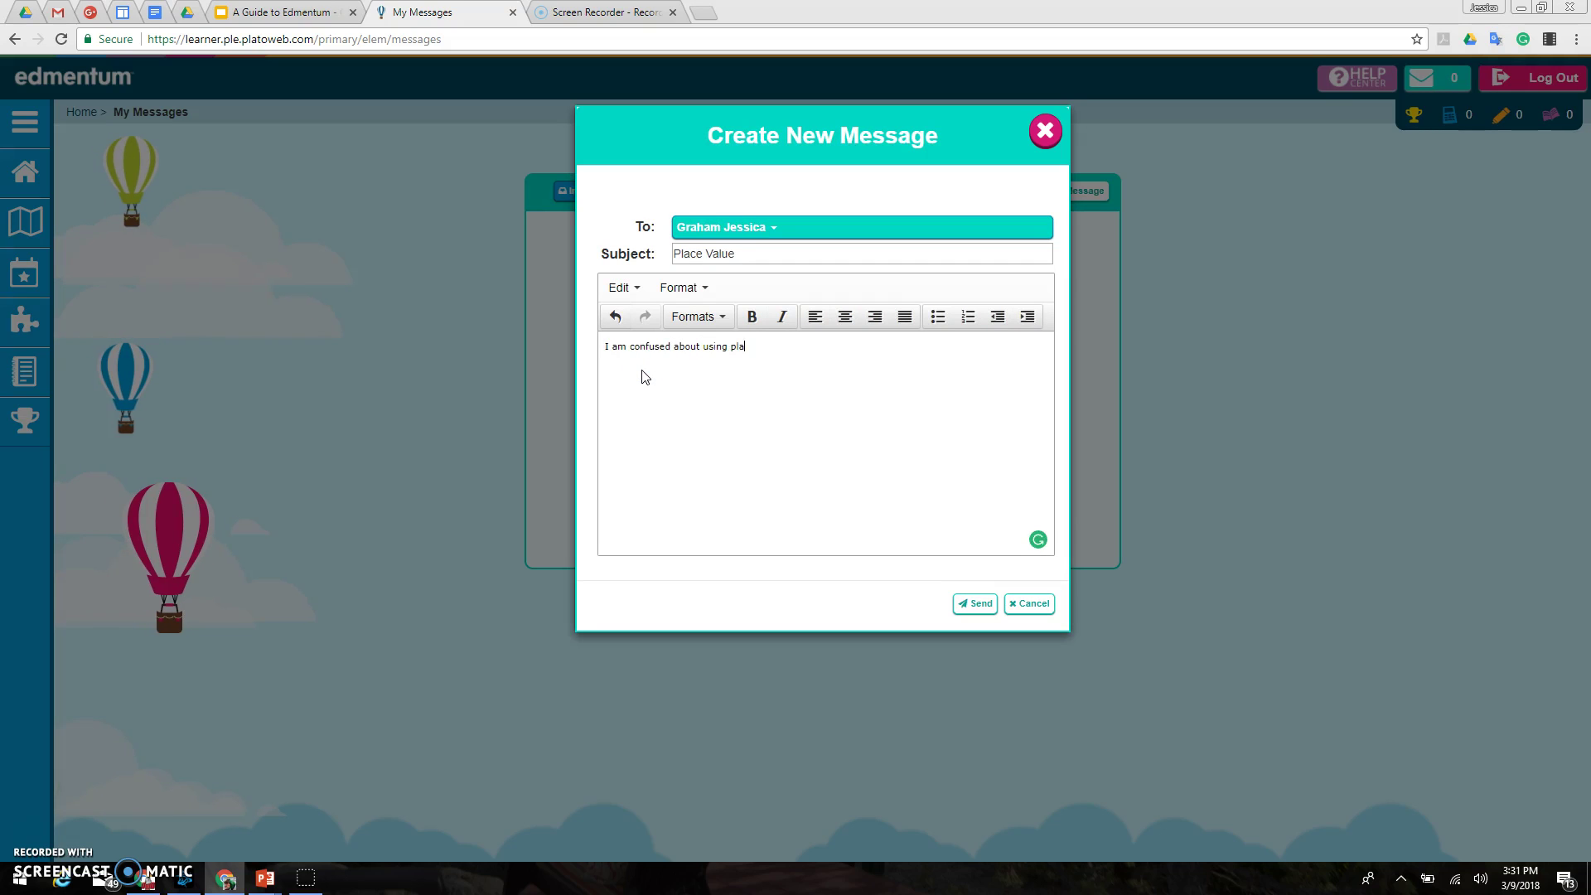
{"action": "type", "text": "ce value blocks."}
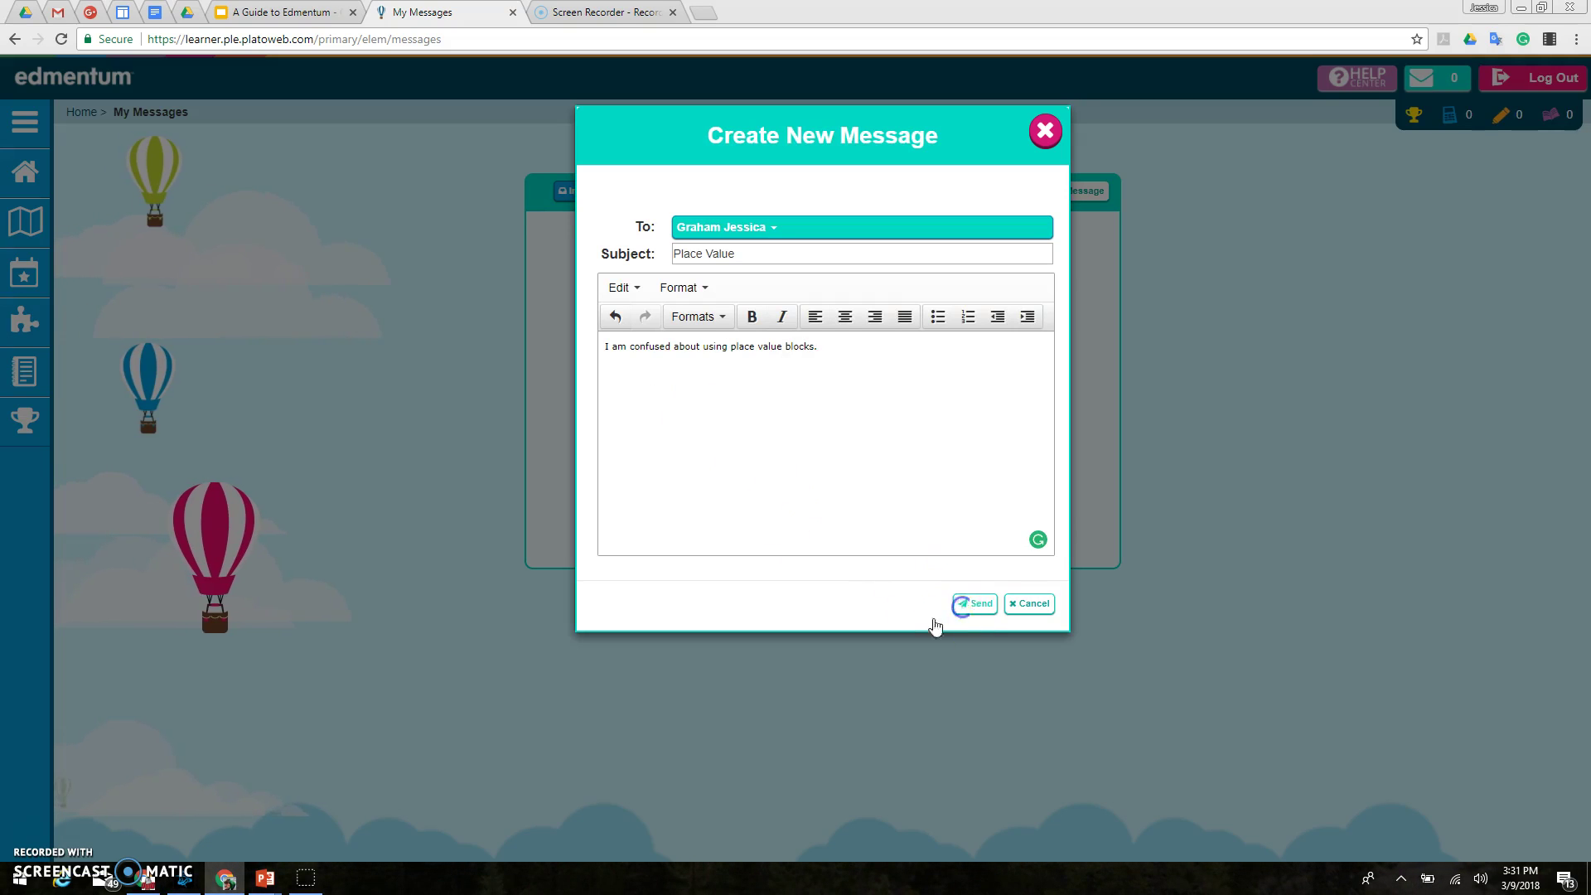
{"action": "left_click", "coordinate": [976, 604]}
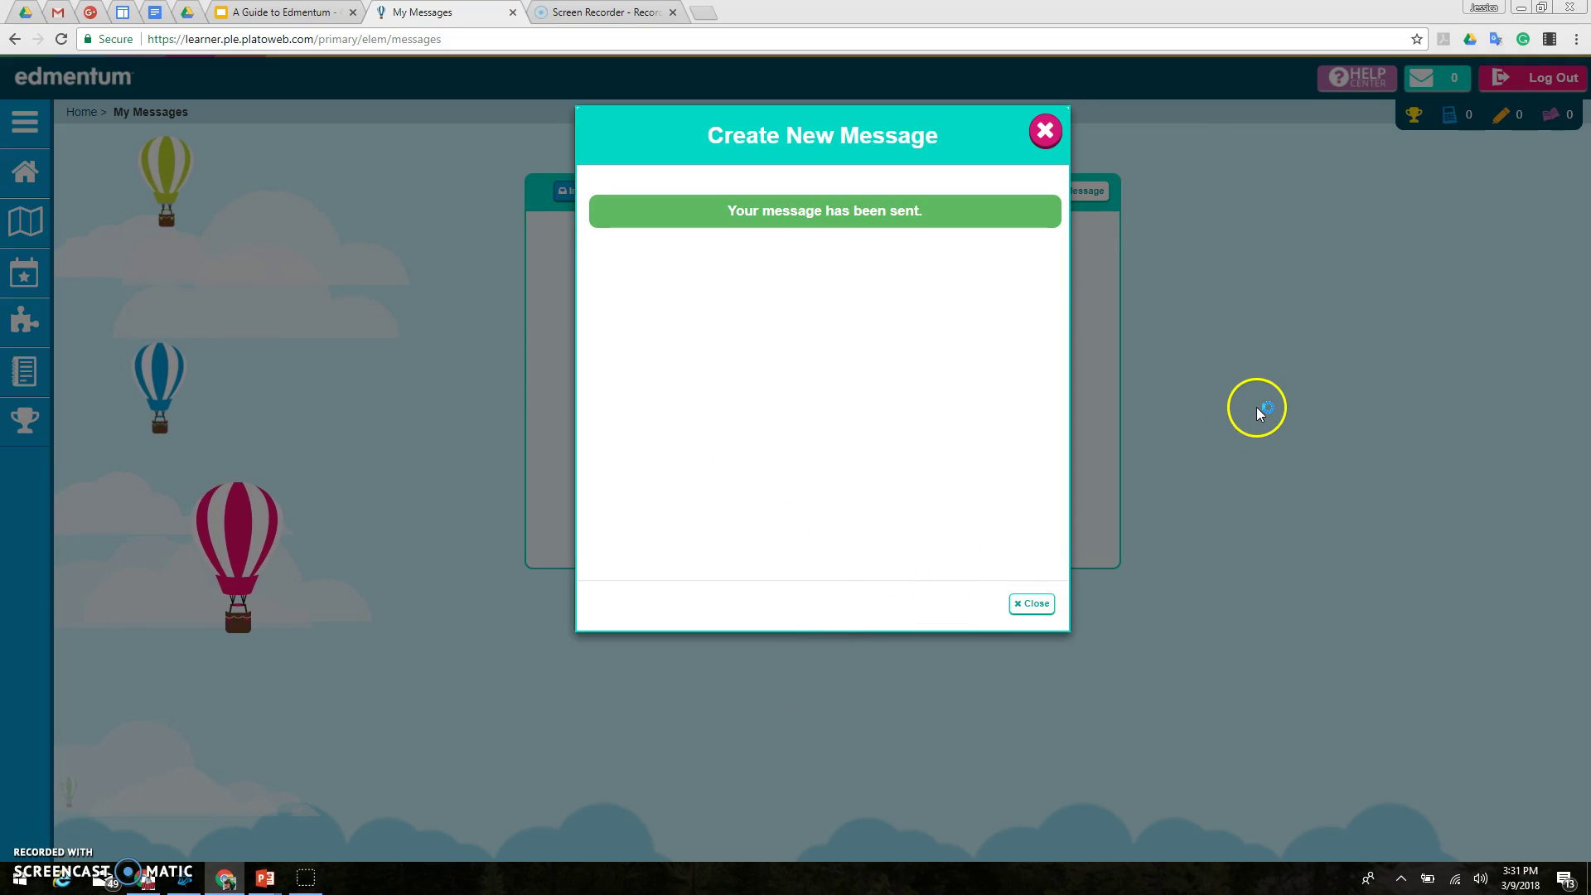
{"action": "left_click", "coordinate": [1045, 131]}
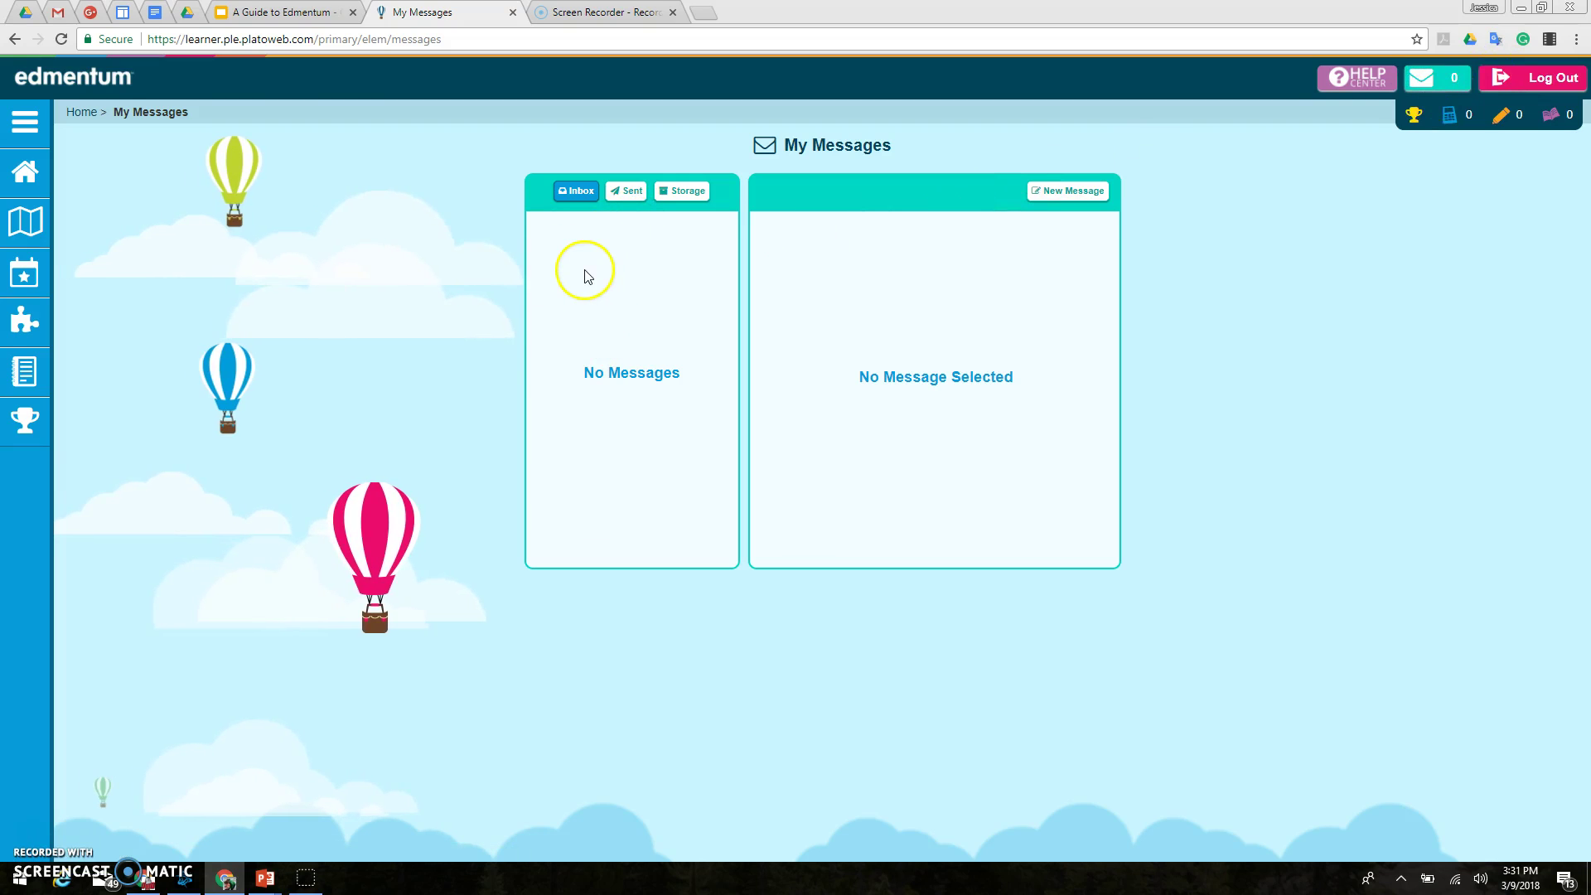
{"action": "left_click", "coordinate": [25, 171]}
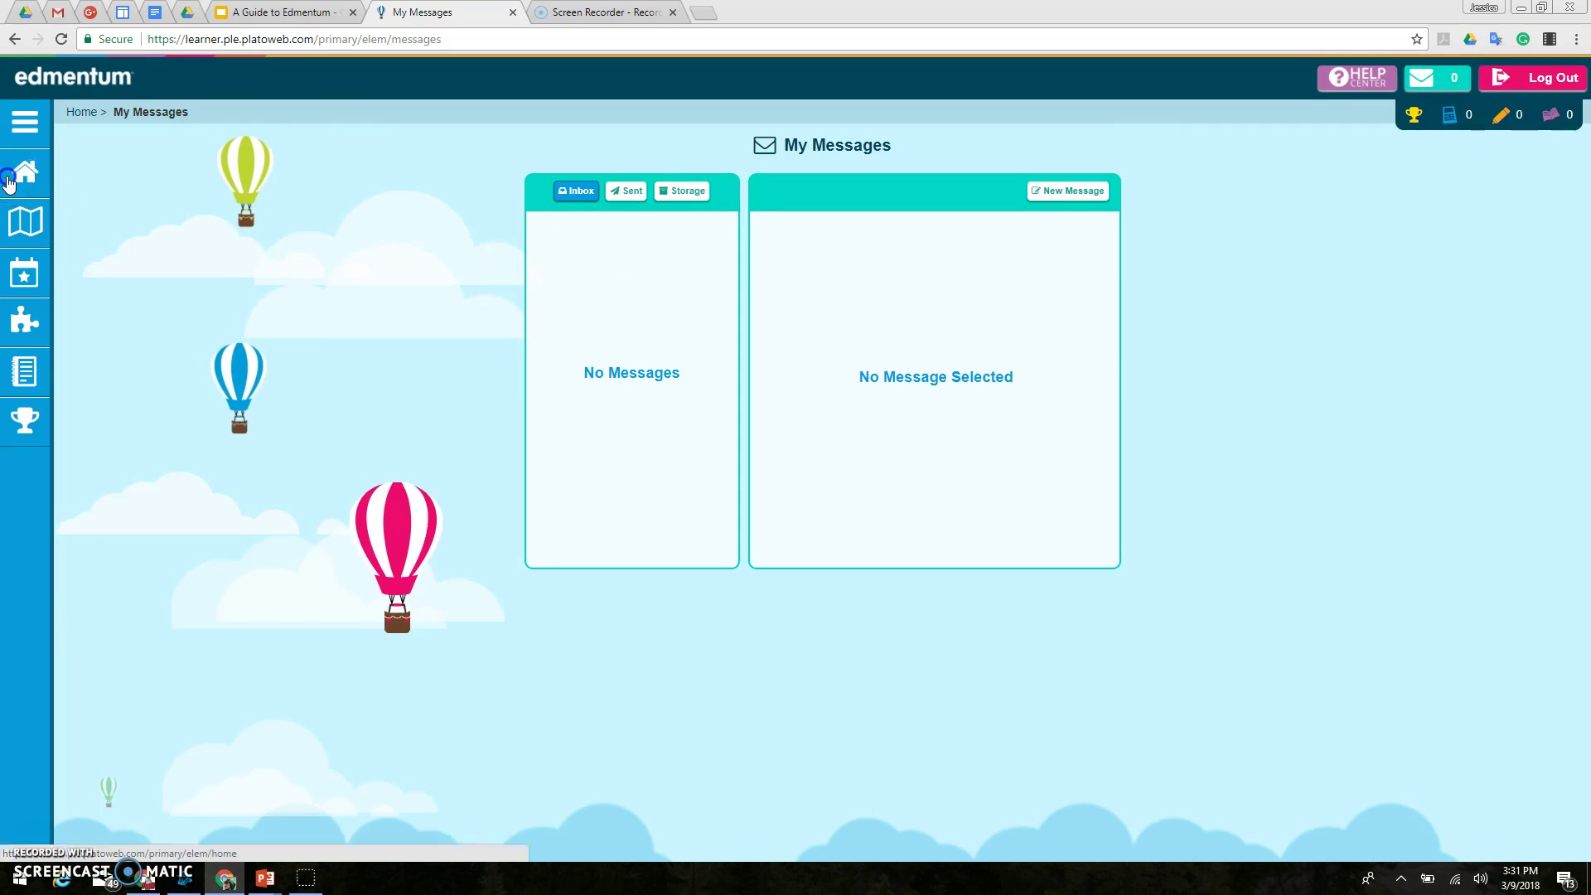